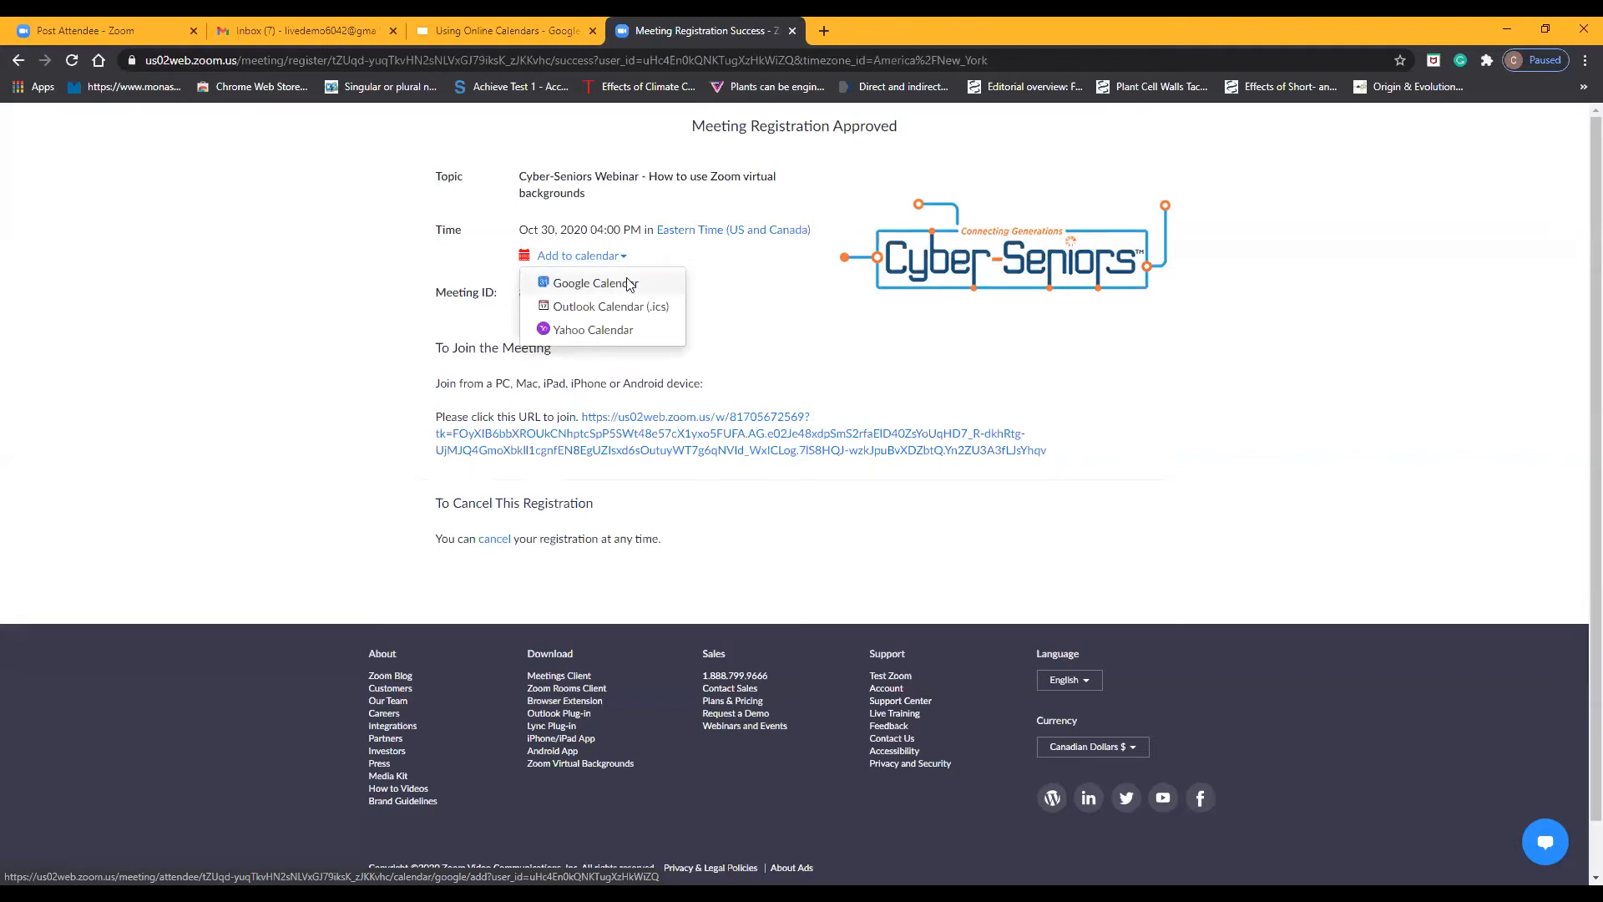
Add the Cyber-Seniors webinar to Google Calendar with the Cyber Seniors account, allowing Zoom to view and edit calendar events
{"action": "left_click", "coordinate": [628, 284]}
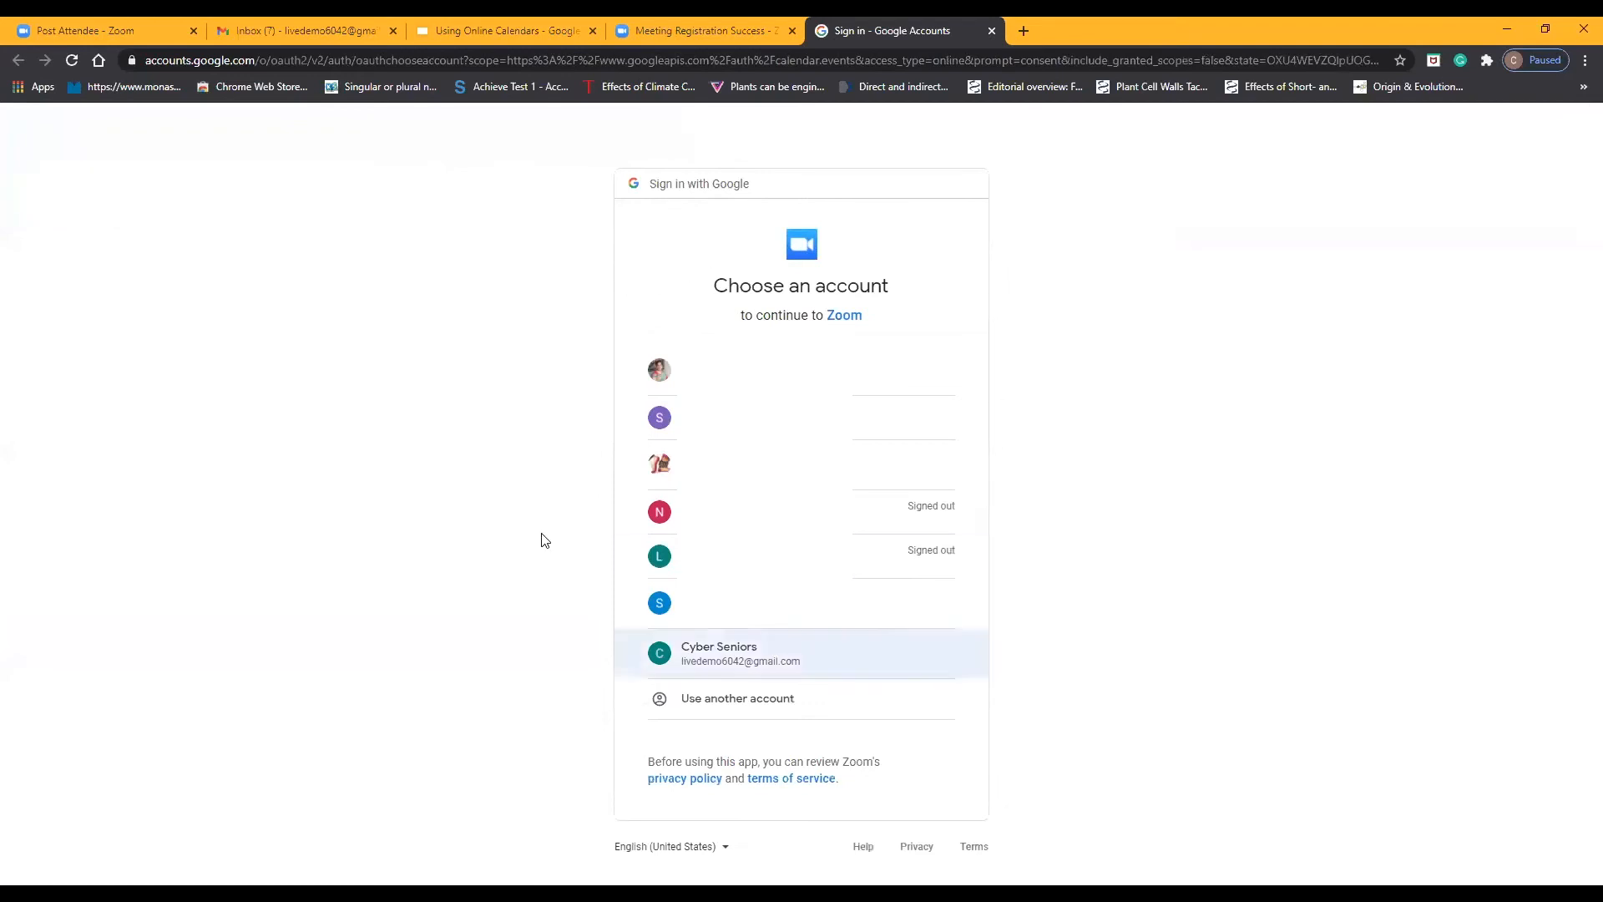
{"action": "left_click", "coordinate": [745, 665]}
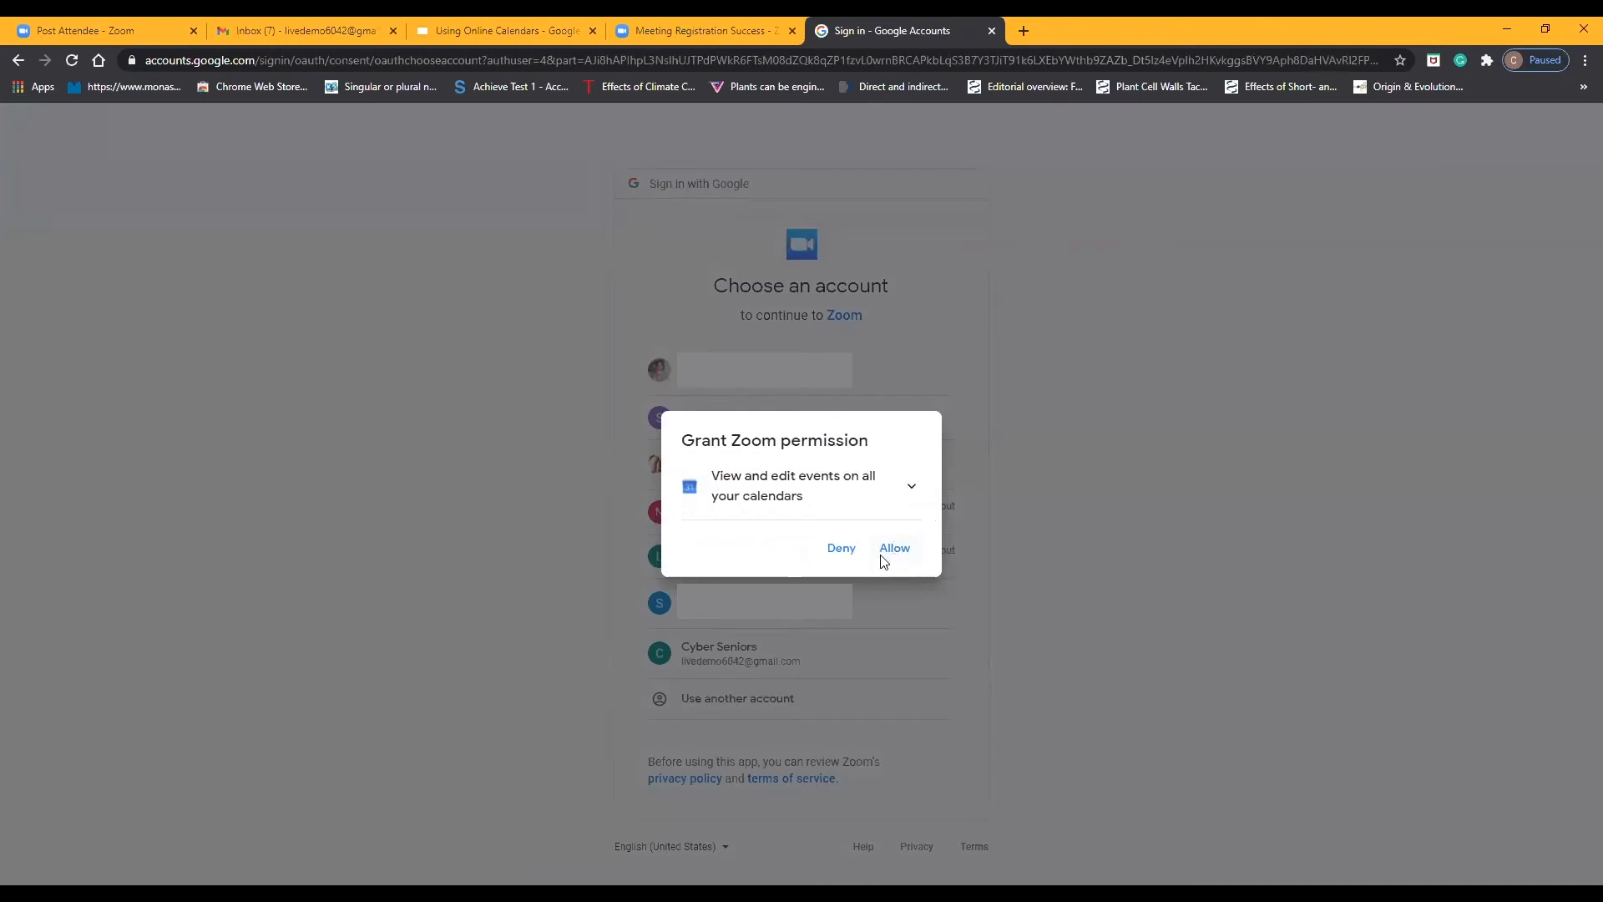
{"action": "left_click", "coordinate": [884, 556]}
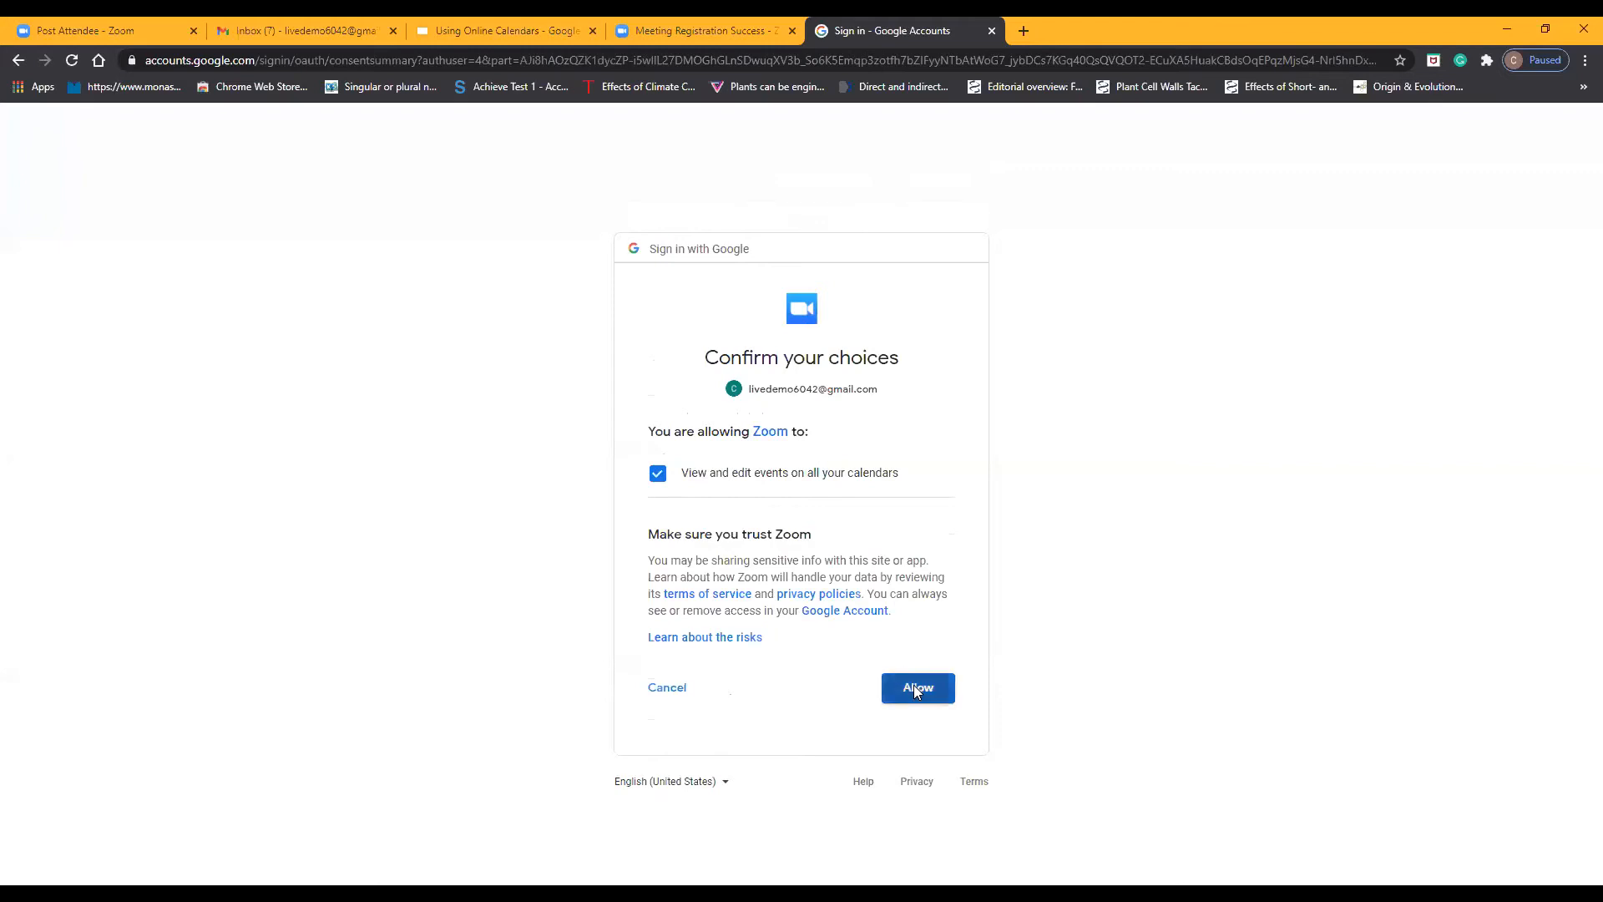
{"action": "left_click", "coordinate": [913, 685]}
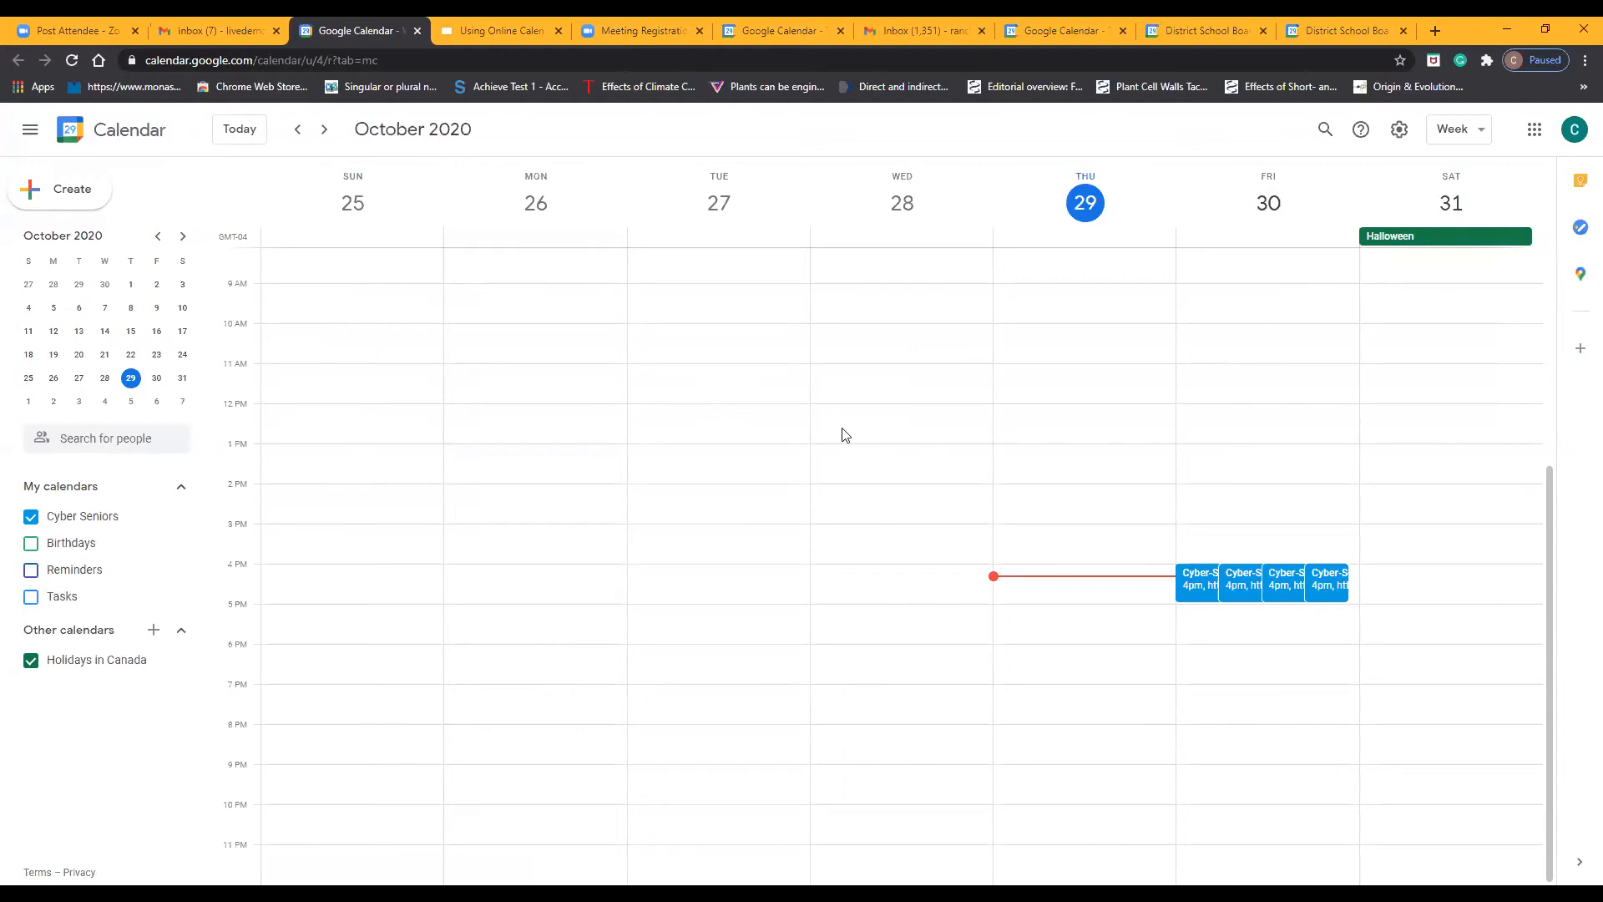
Create a calendar event titled "Zoom Meeting" and open its full set of options
{"action": "left_click", "coordinate": [50, 188]}
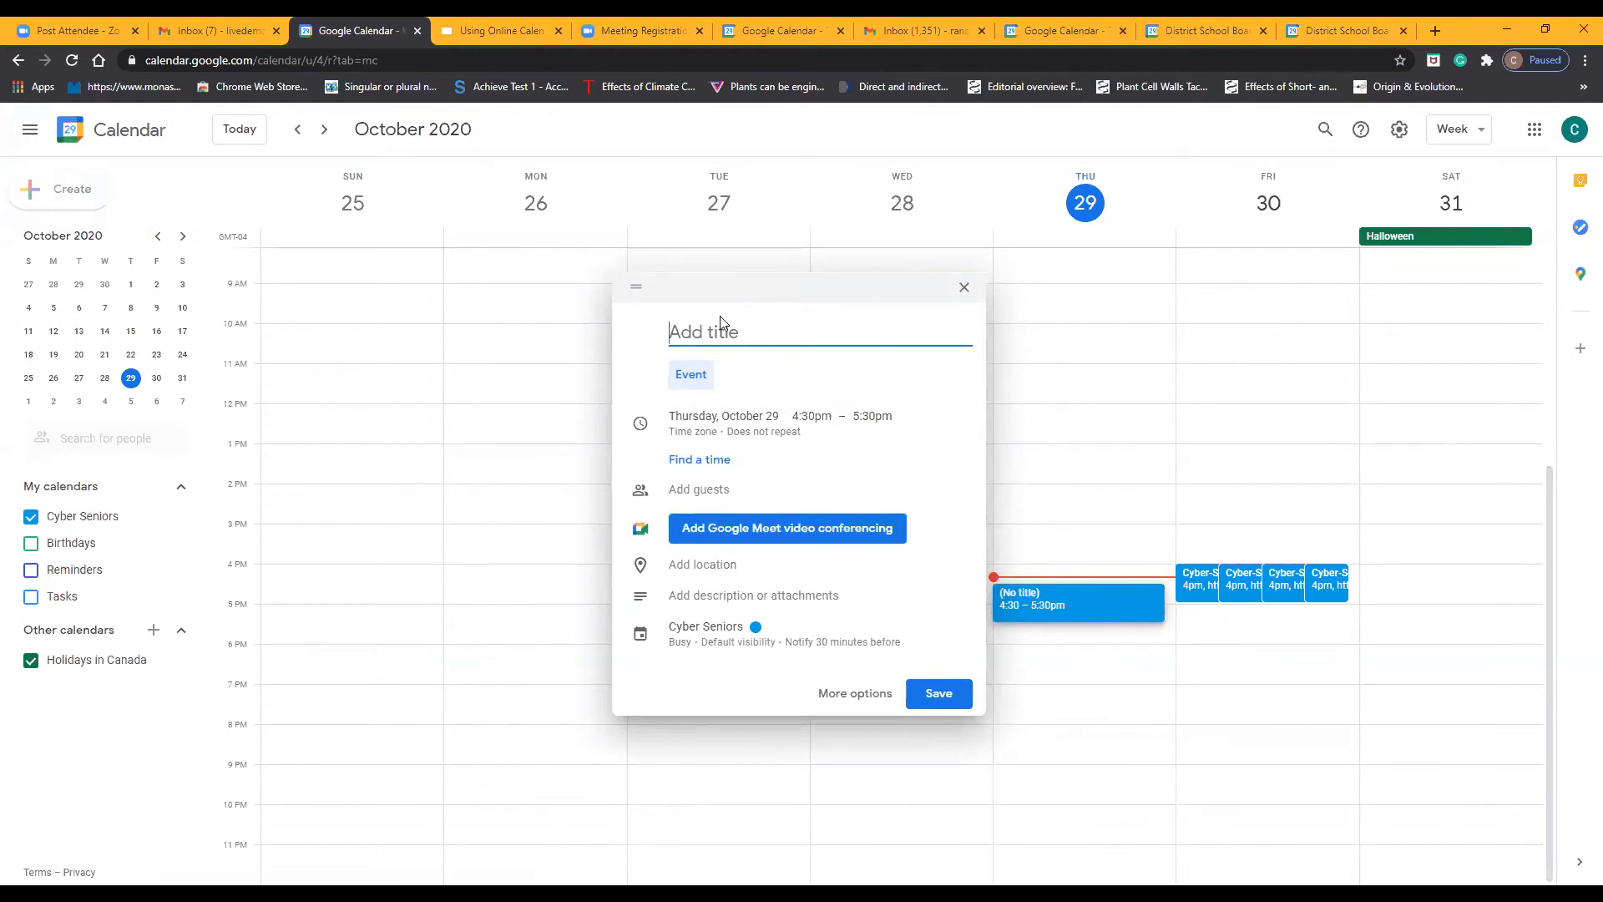
{"action": "type", "text": "Zom"}
{"action": "type", "text": "om "}
{"action": "type", "text": "Meet"}
{"action": "type", "text": "ing"}
{"action": "left_click", "coordinate": [850, 696]}
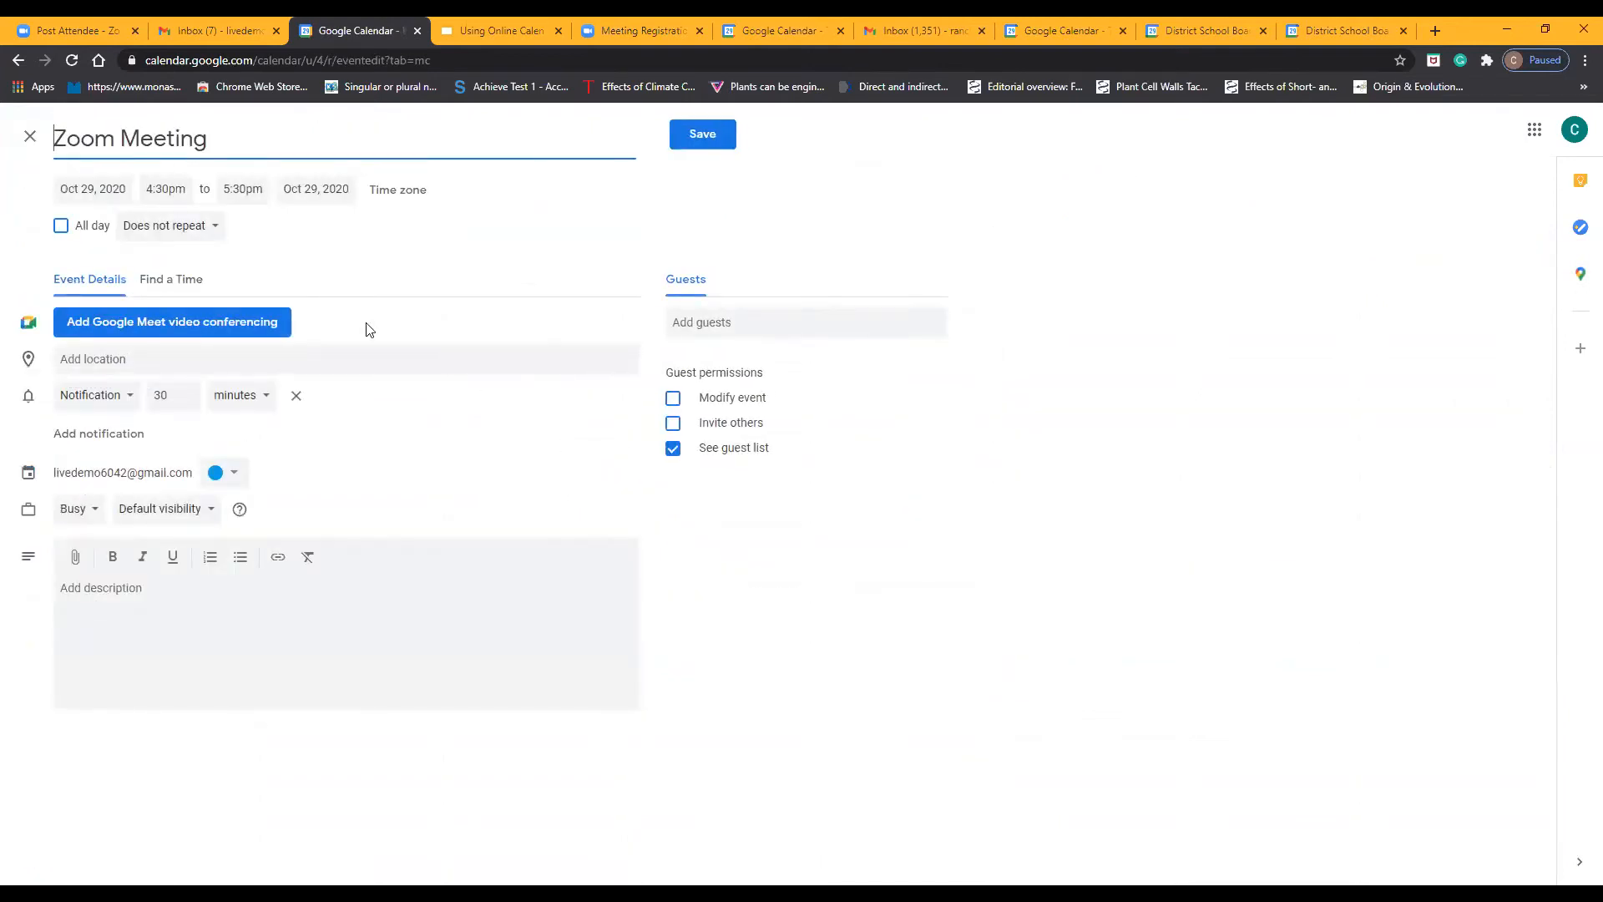
Schedule the event for Oct 30, 2020, 4:00pm to 5:00pm, in the Eastern Time - Toronto time zone
{"action": "left_click", "coordinate": [107, 191]}
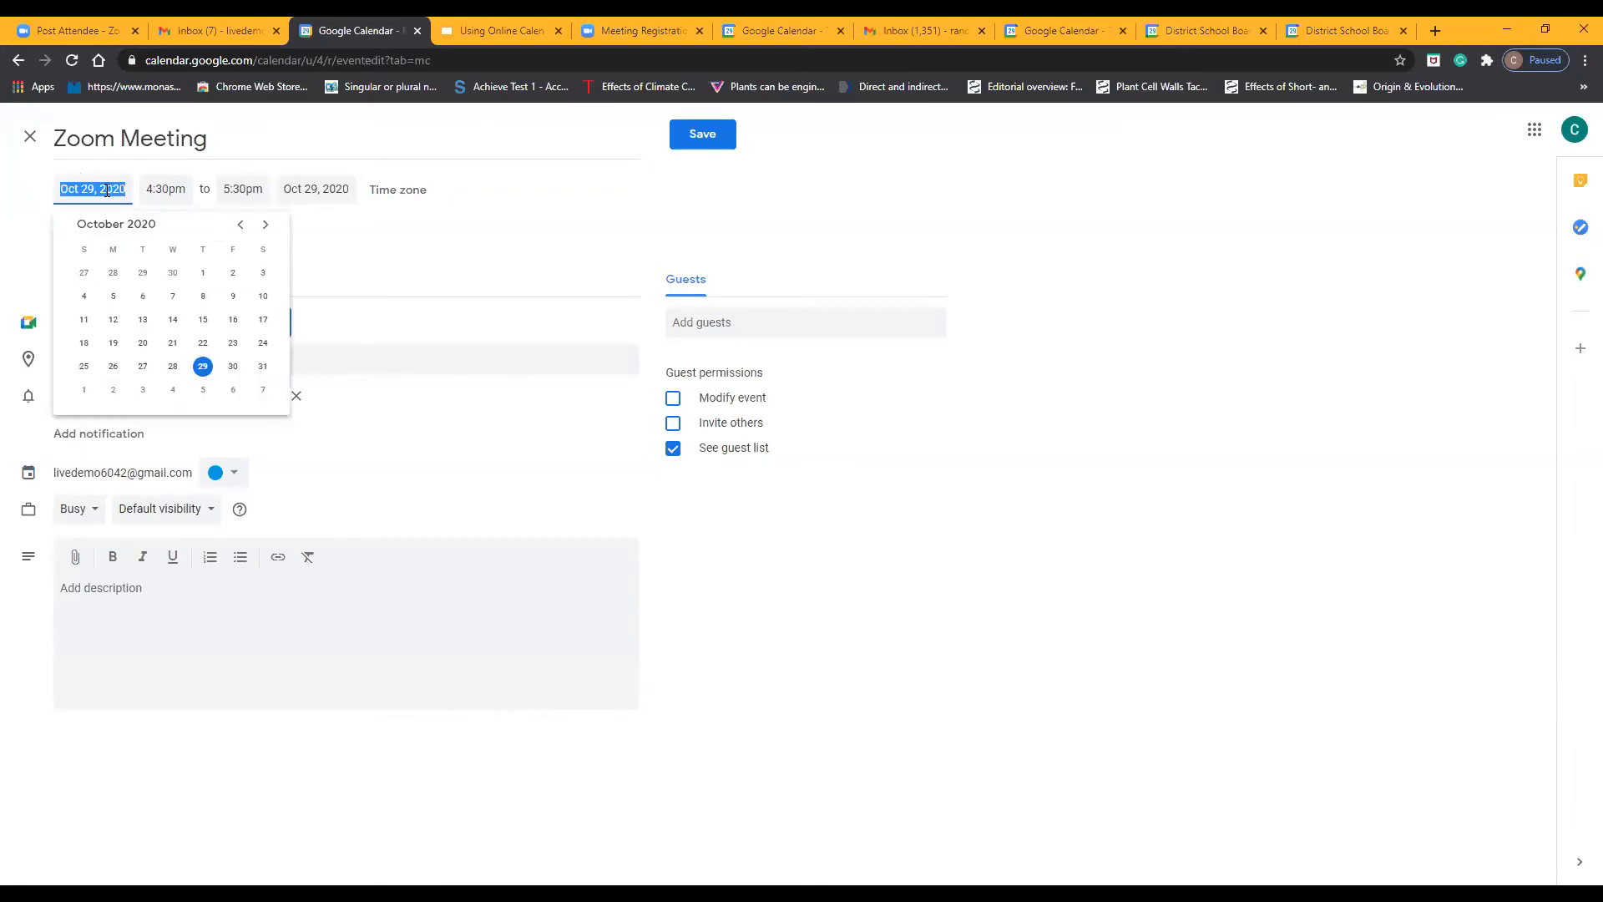
{"action": "left_click", "coordinate": [234, 366]}
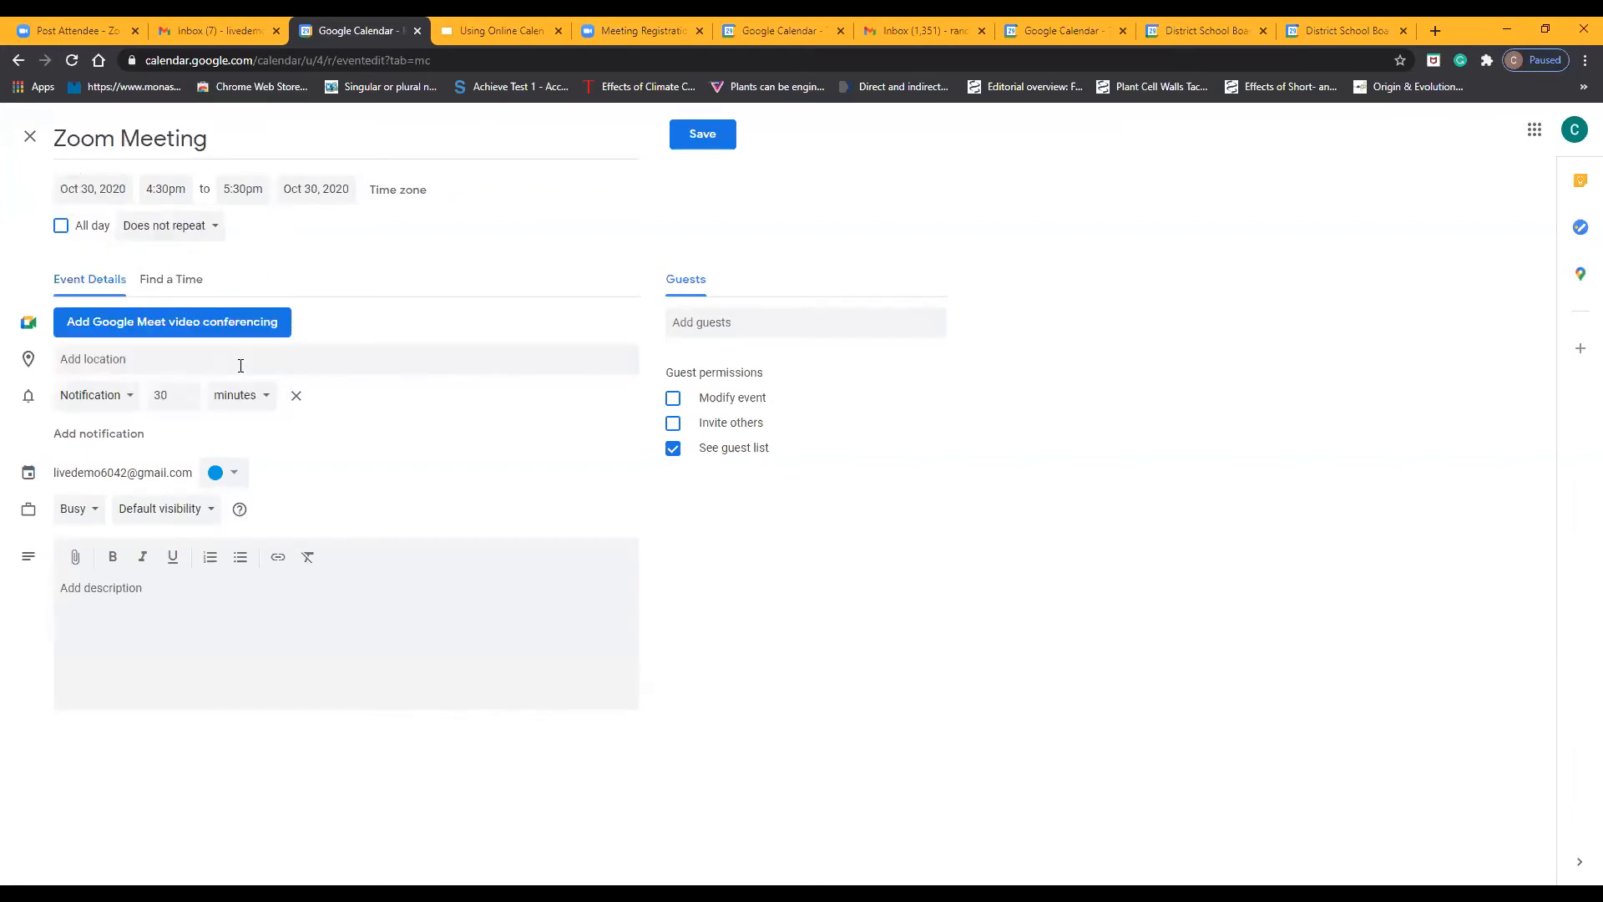
{"action": "left_click", "coordinate": [169, 188]}
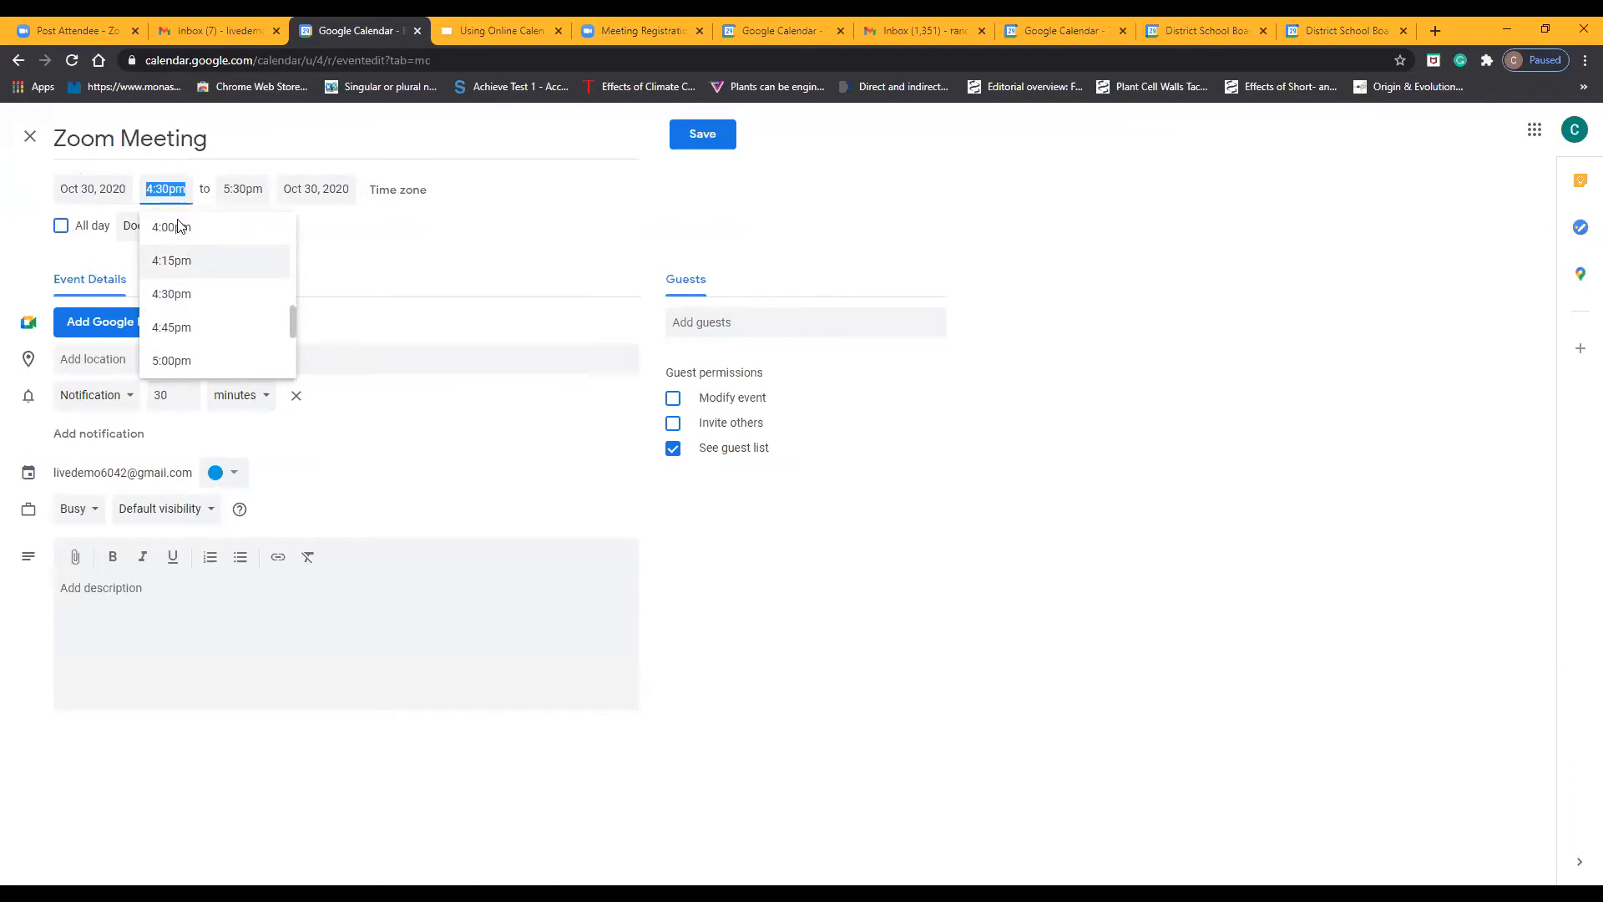
{"action": "left_click", "coordinate": [186, 227]}
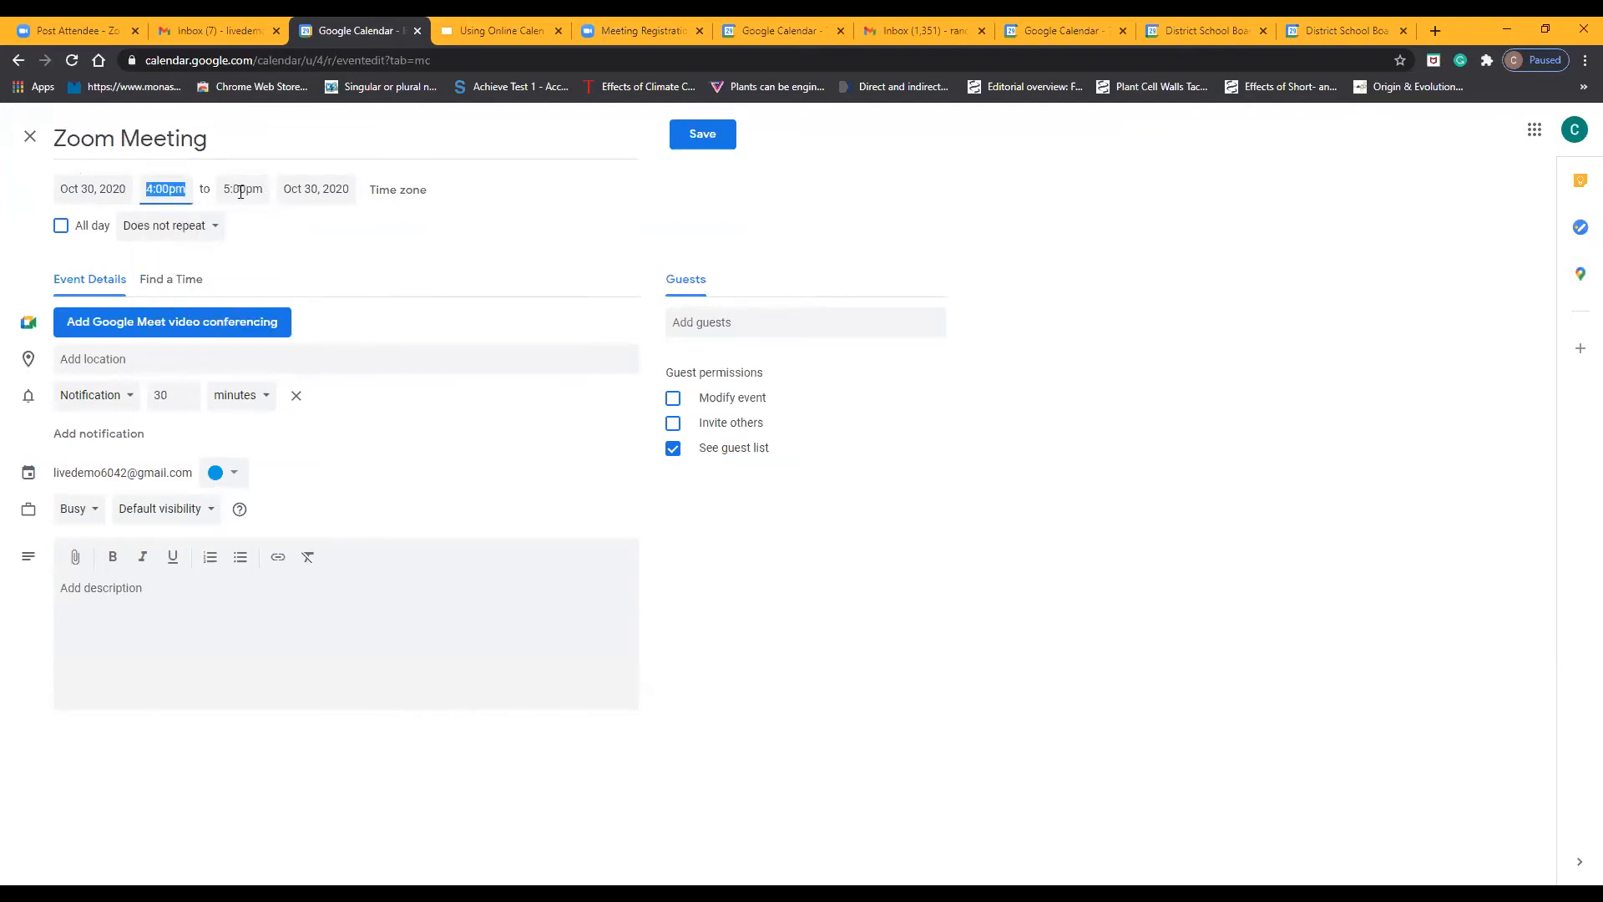
{"action": "left_click", "coordinate": [409, 199]}
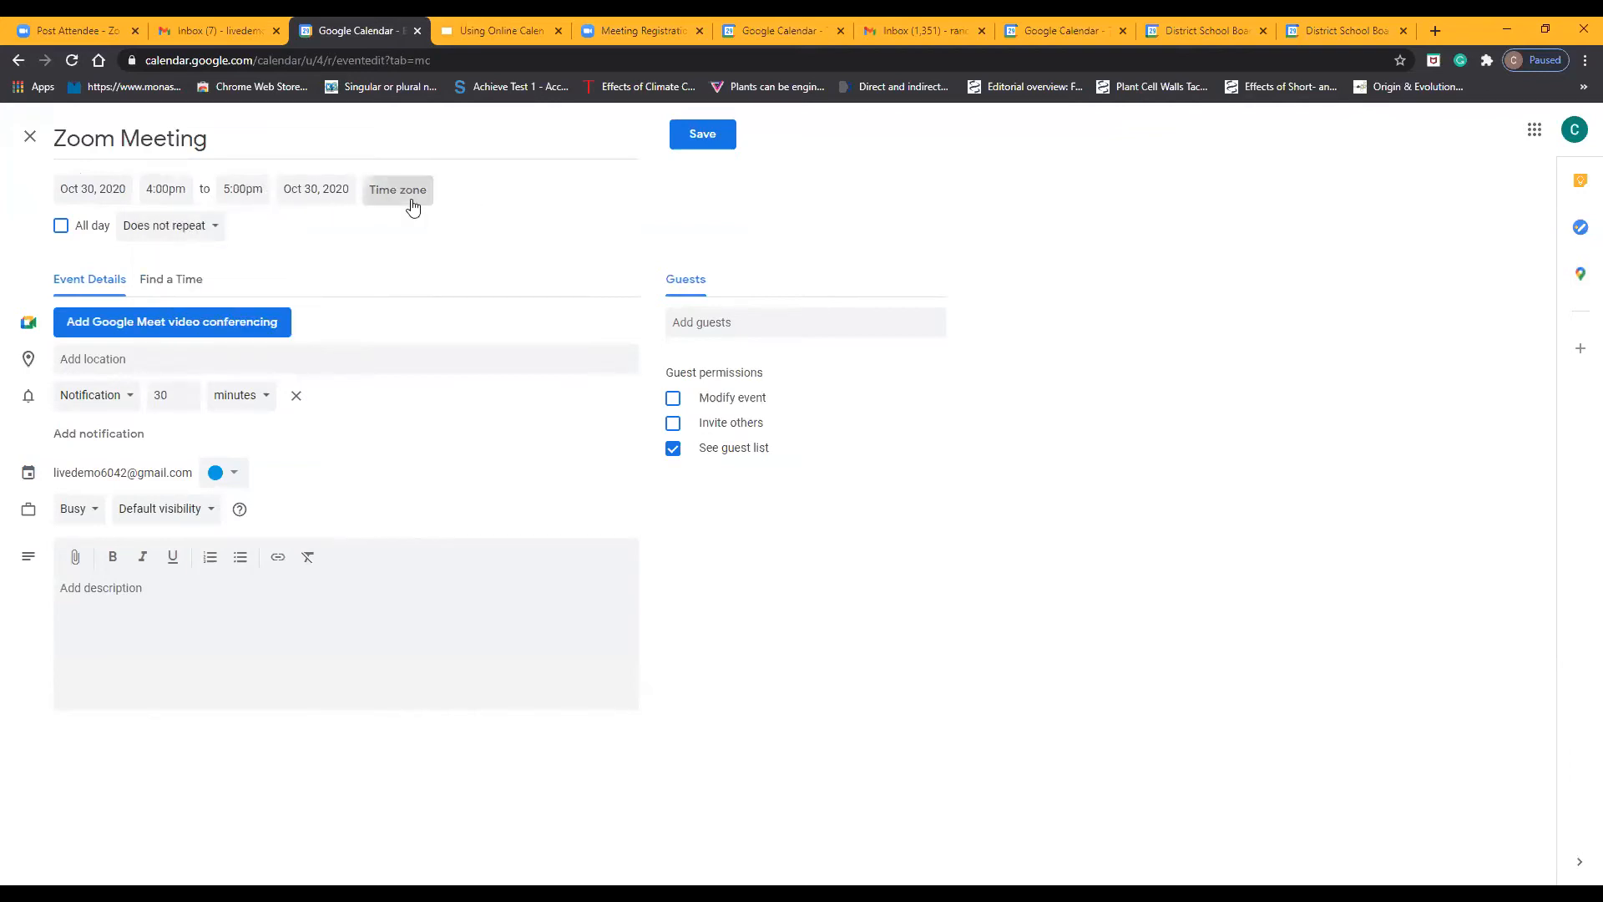
{"action": "left_click", "coordinate": [992, 575]}
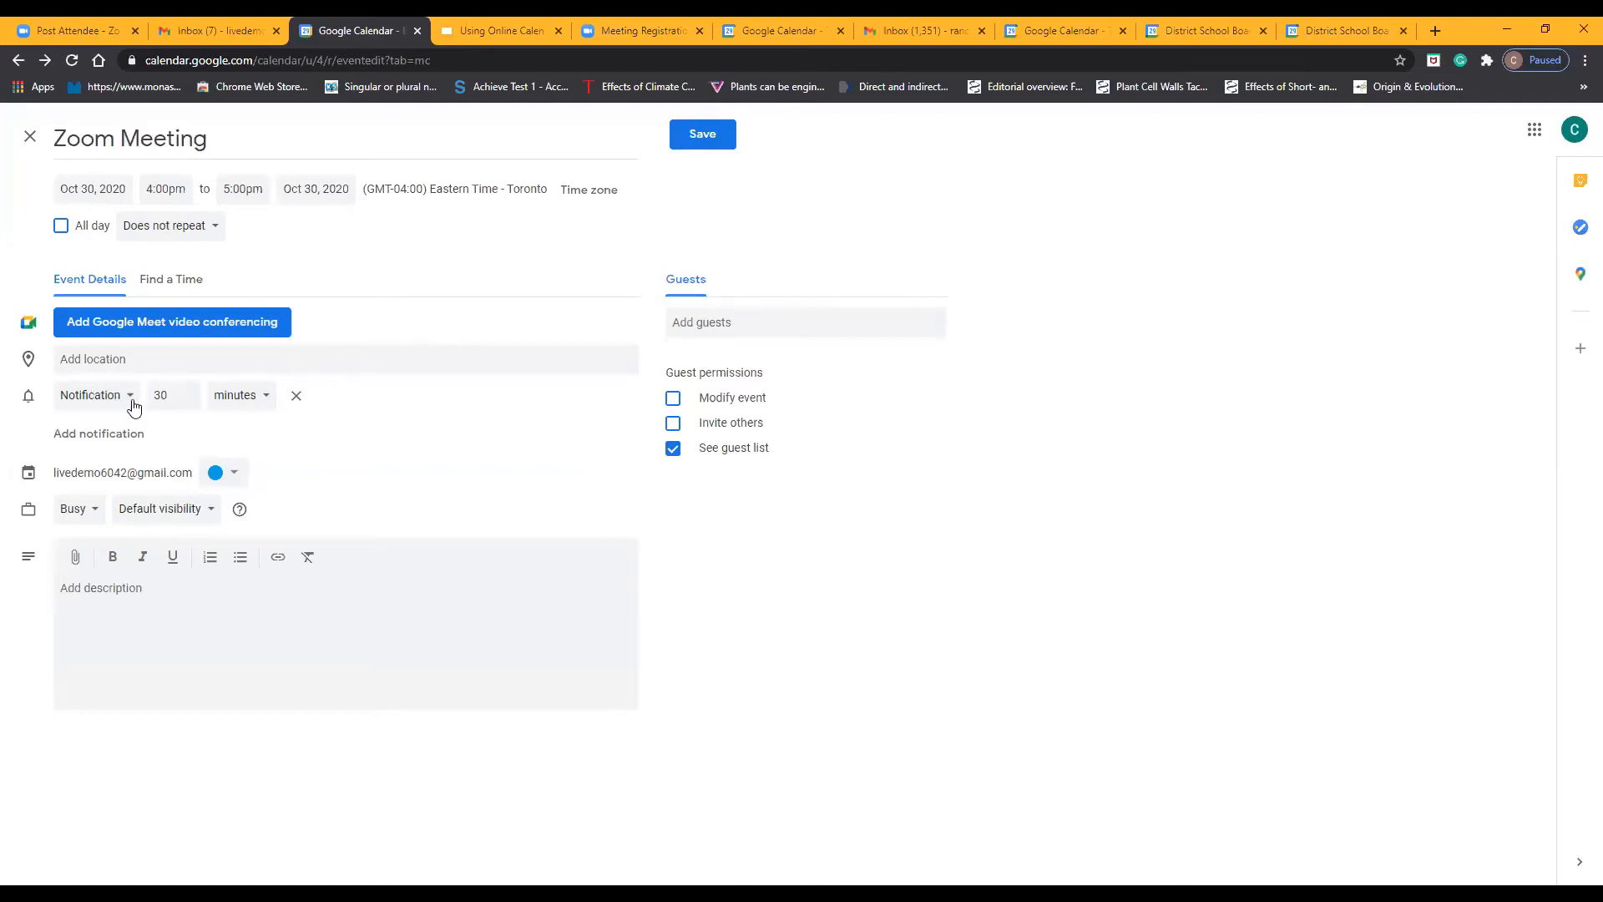
Set the event's notification to 31 minutes before, keeping minutes as the unit
{"action": "left_click", "coordinate": [190, 392]}
{"action": "left_click", "coordinate": [188, 392]}
{"action": "left_click", "coordinate": [187, 403]}
{"action": "left_click", "coordinate": [252, 404]}
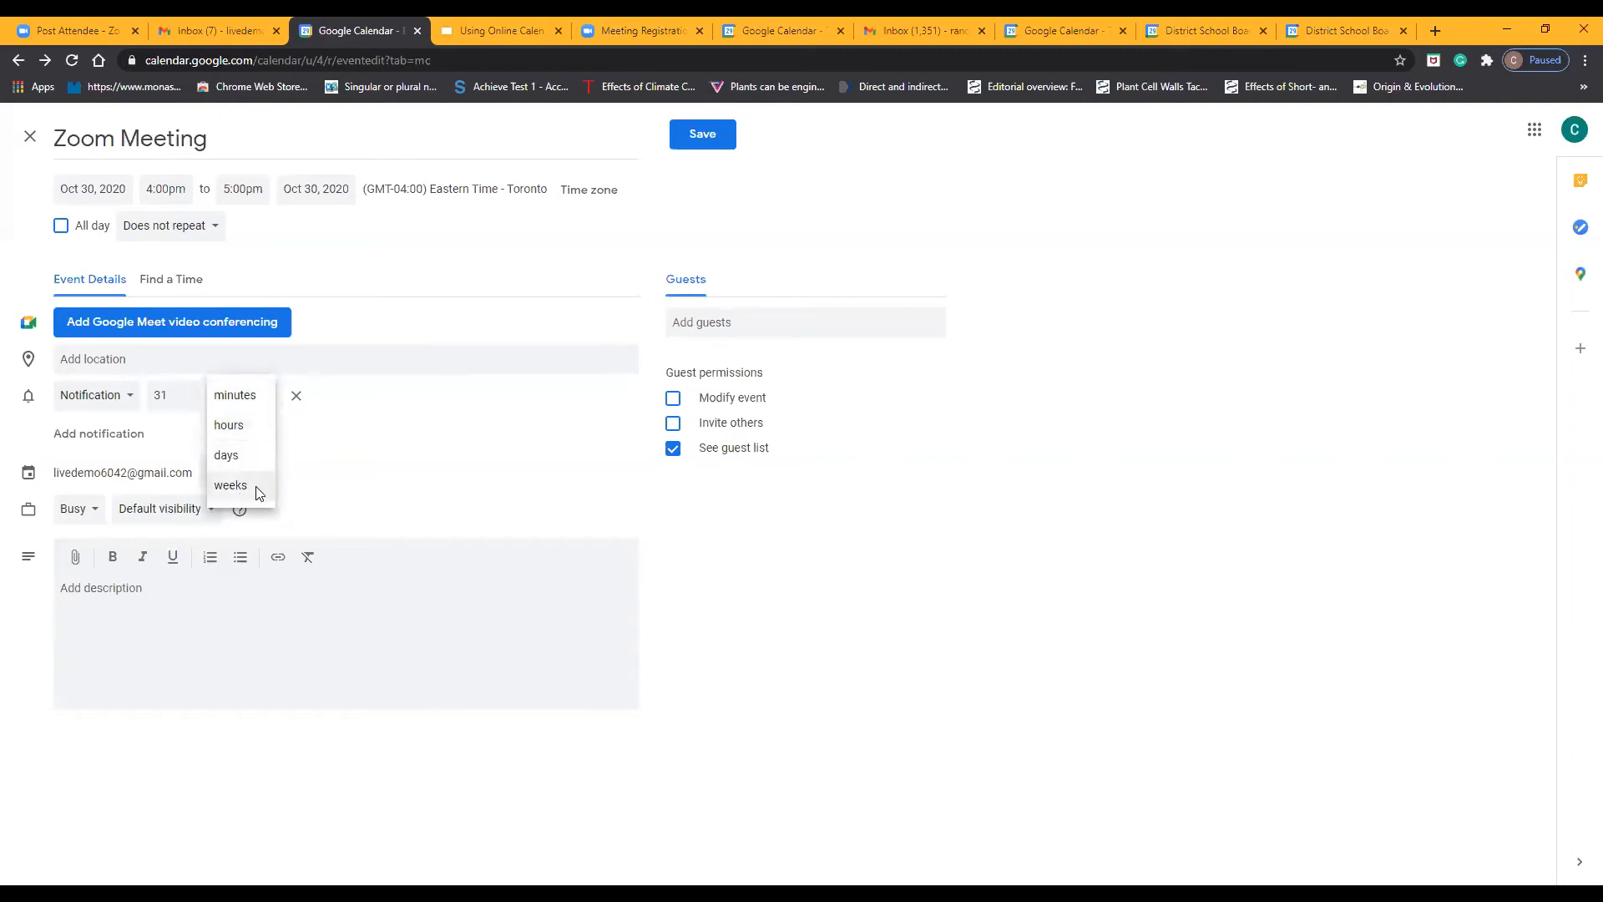
{"action": "left_click", "coordinate": [298, 446]}
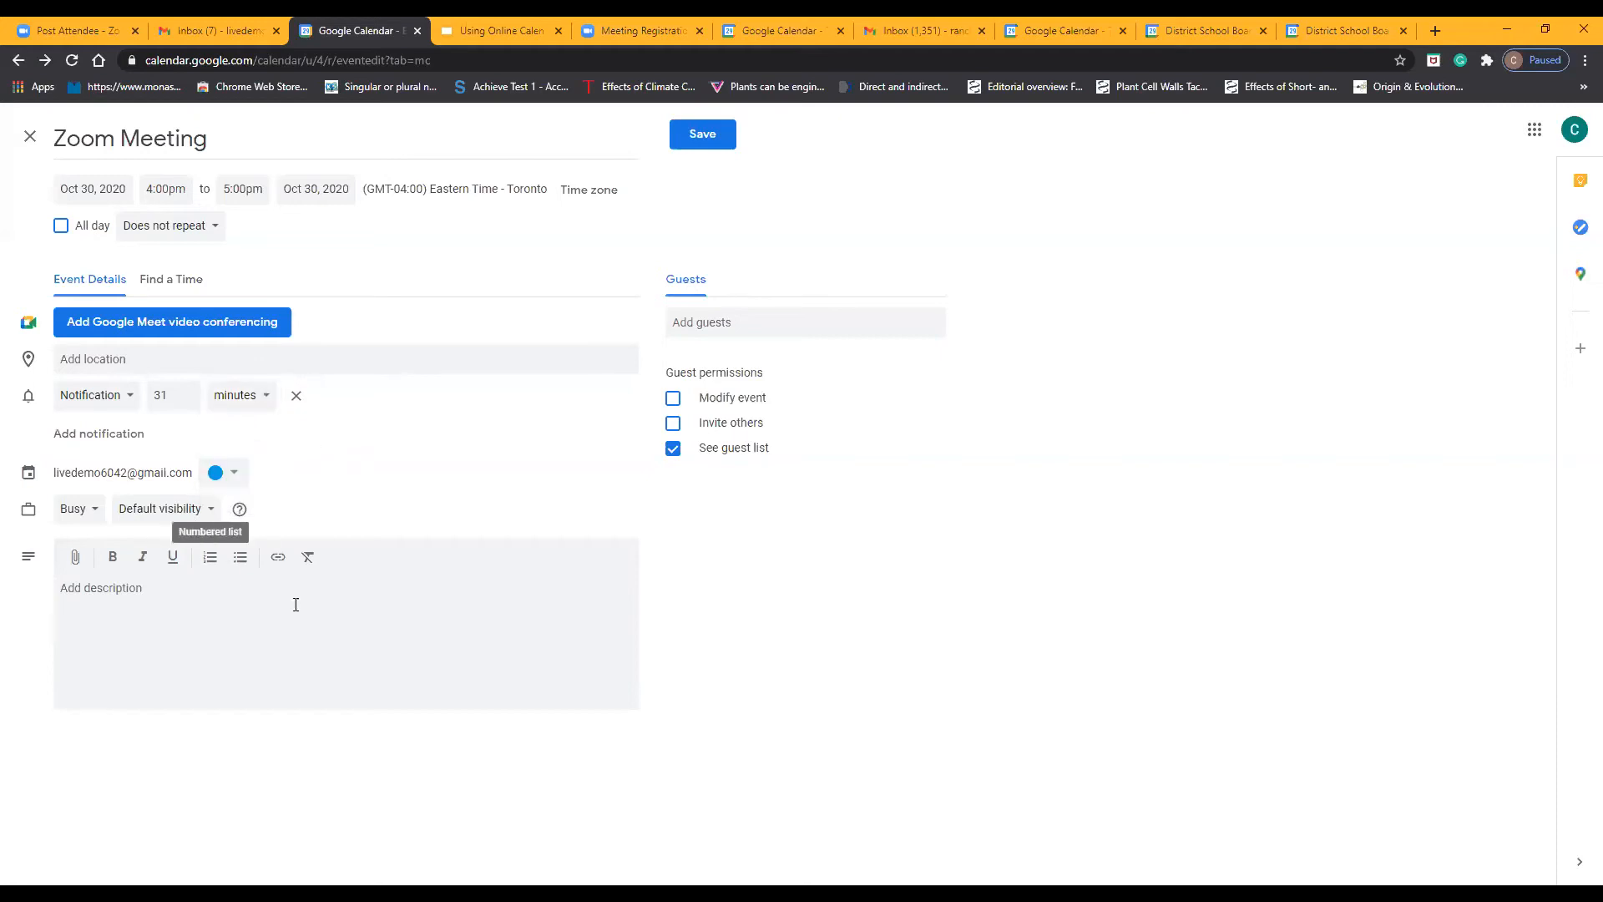
Set the Zoom Meeting event's color to red and save the event
{"action": "left_click", "coordinate": [92, 591]}
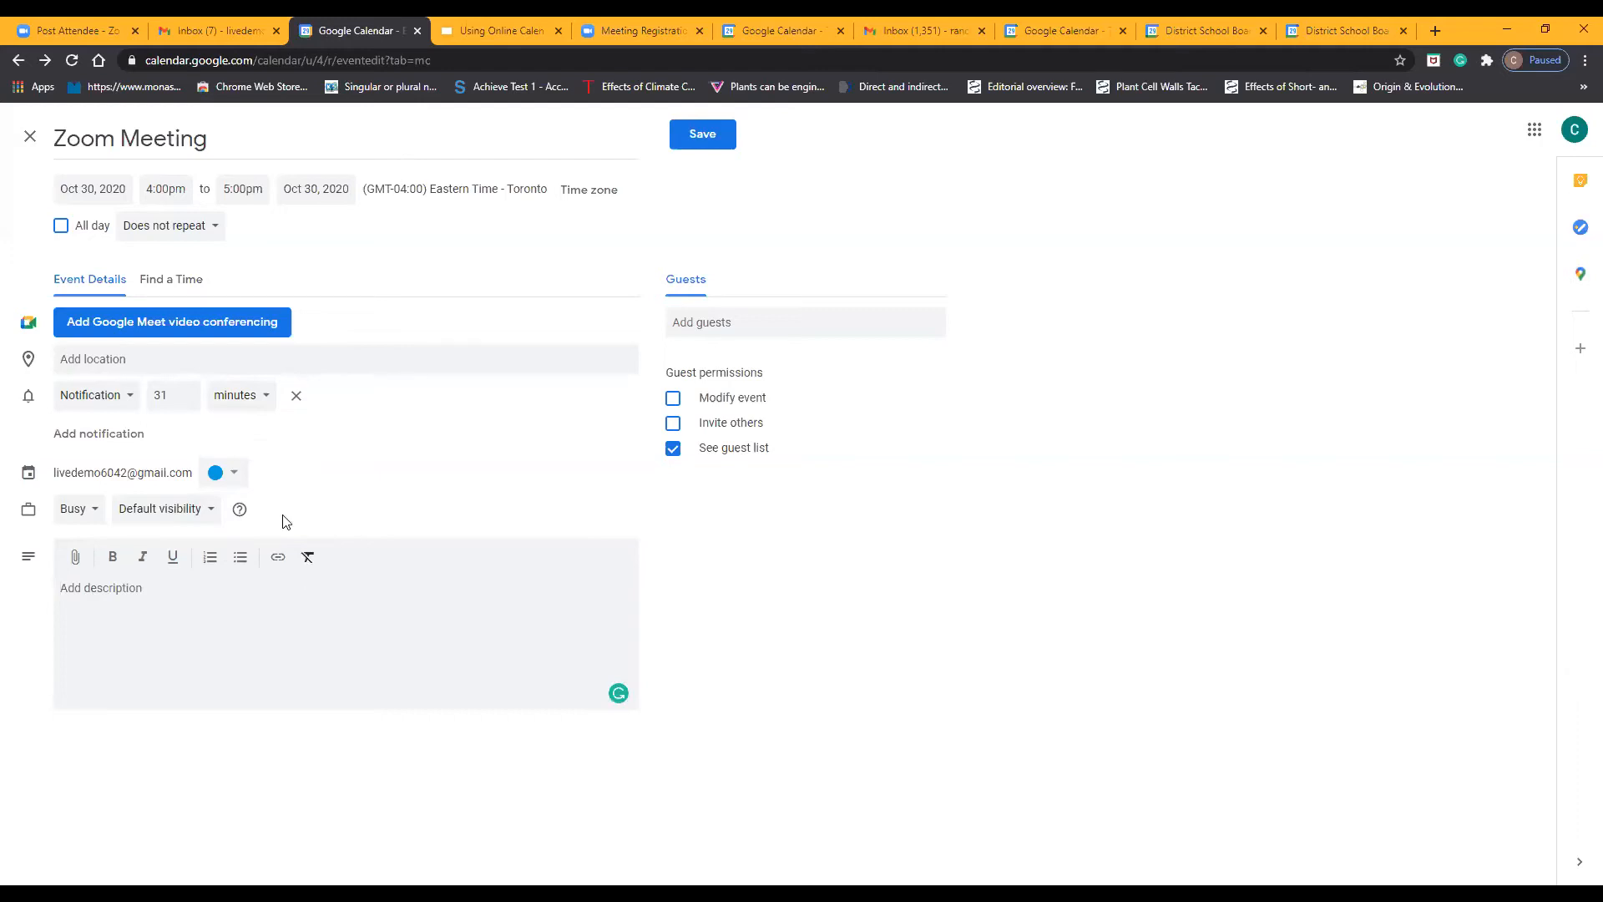
{"action": "left_click", "coordinate": [232, 473]}
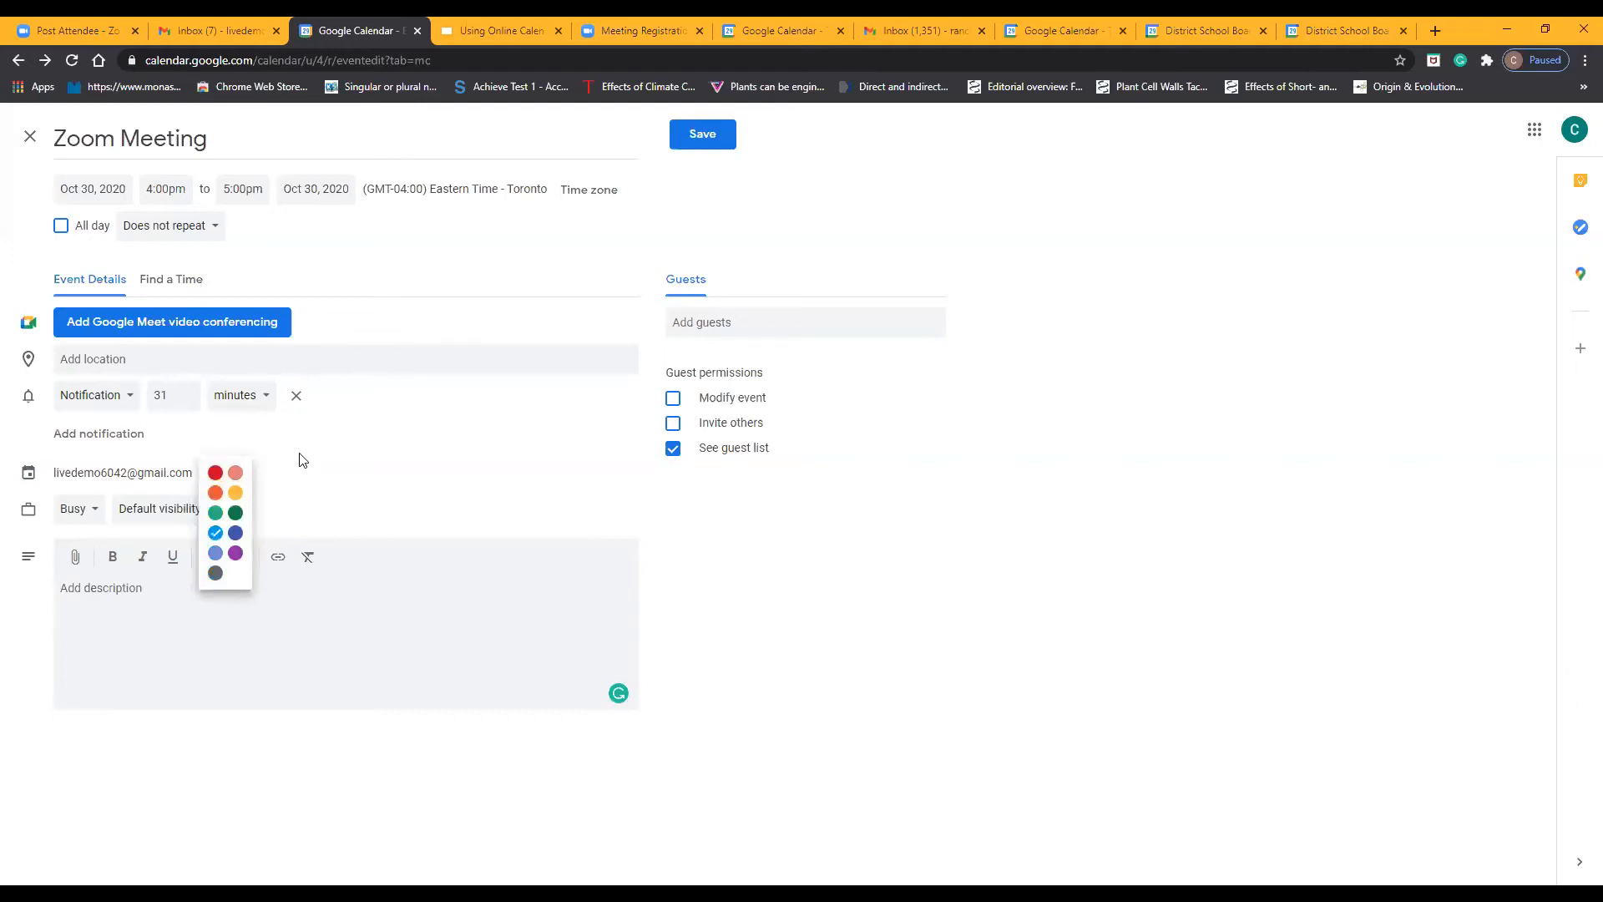
{"action": "left_click", "coordinate": [216, 472]}
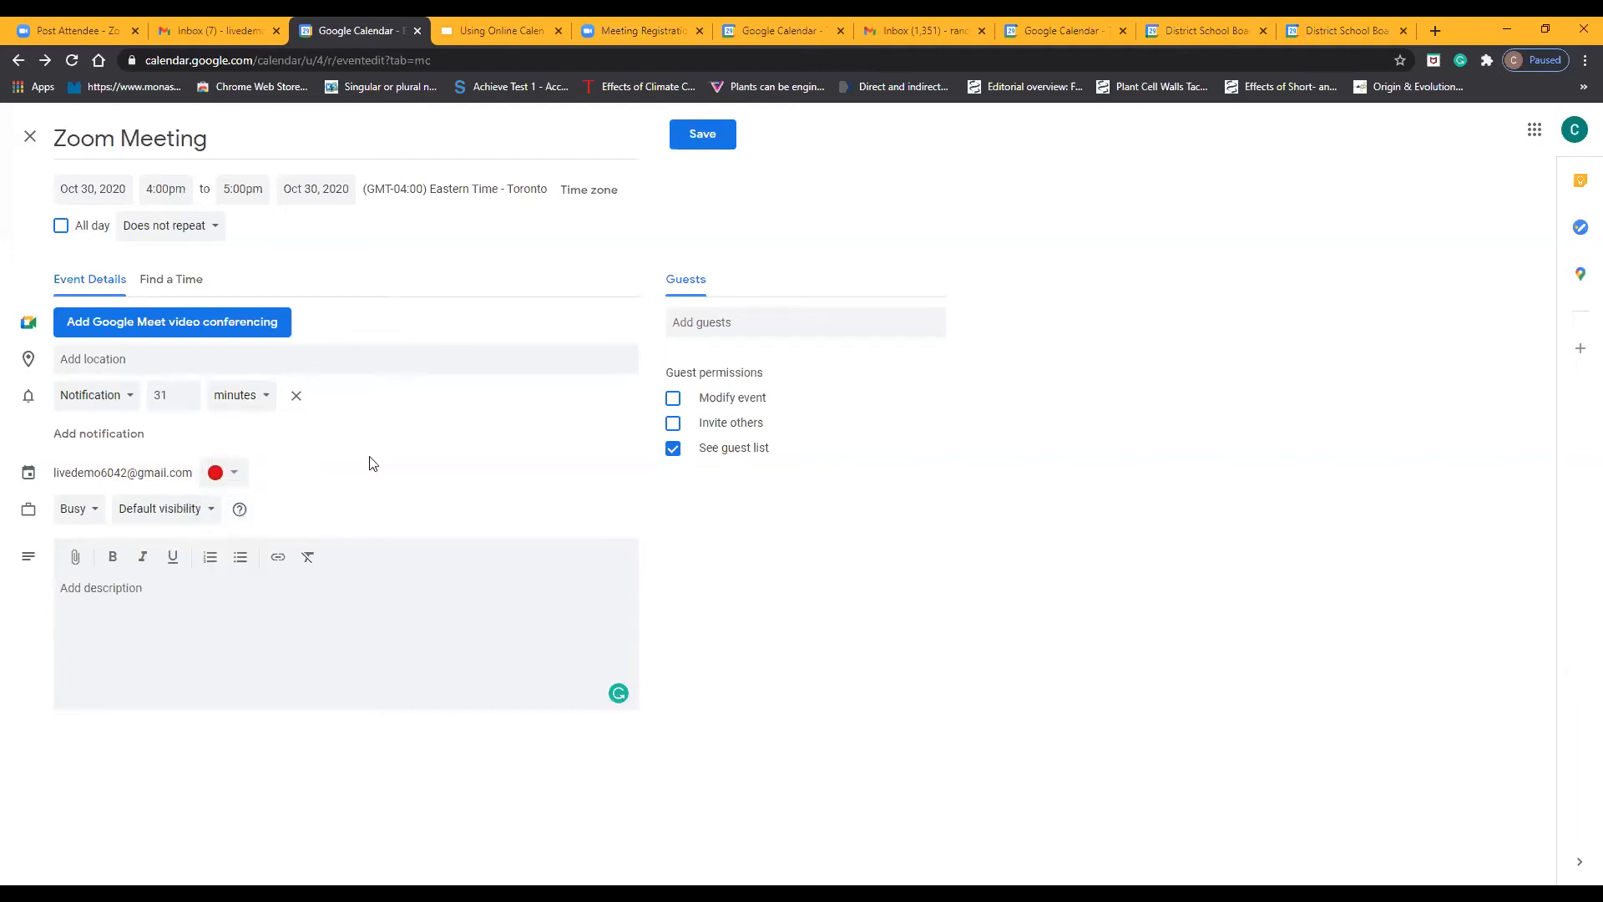
{"action": "left_click", "coordinate": [757, 320]}
{"action": "left_click", "coordinate": [716, 135]}
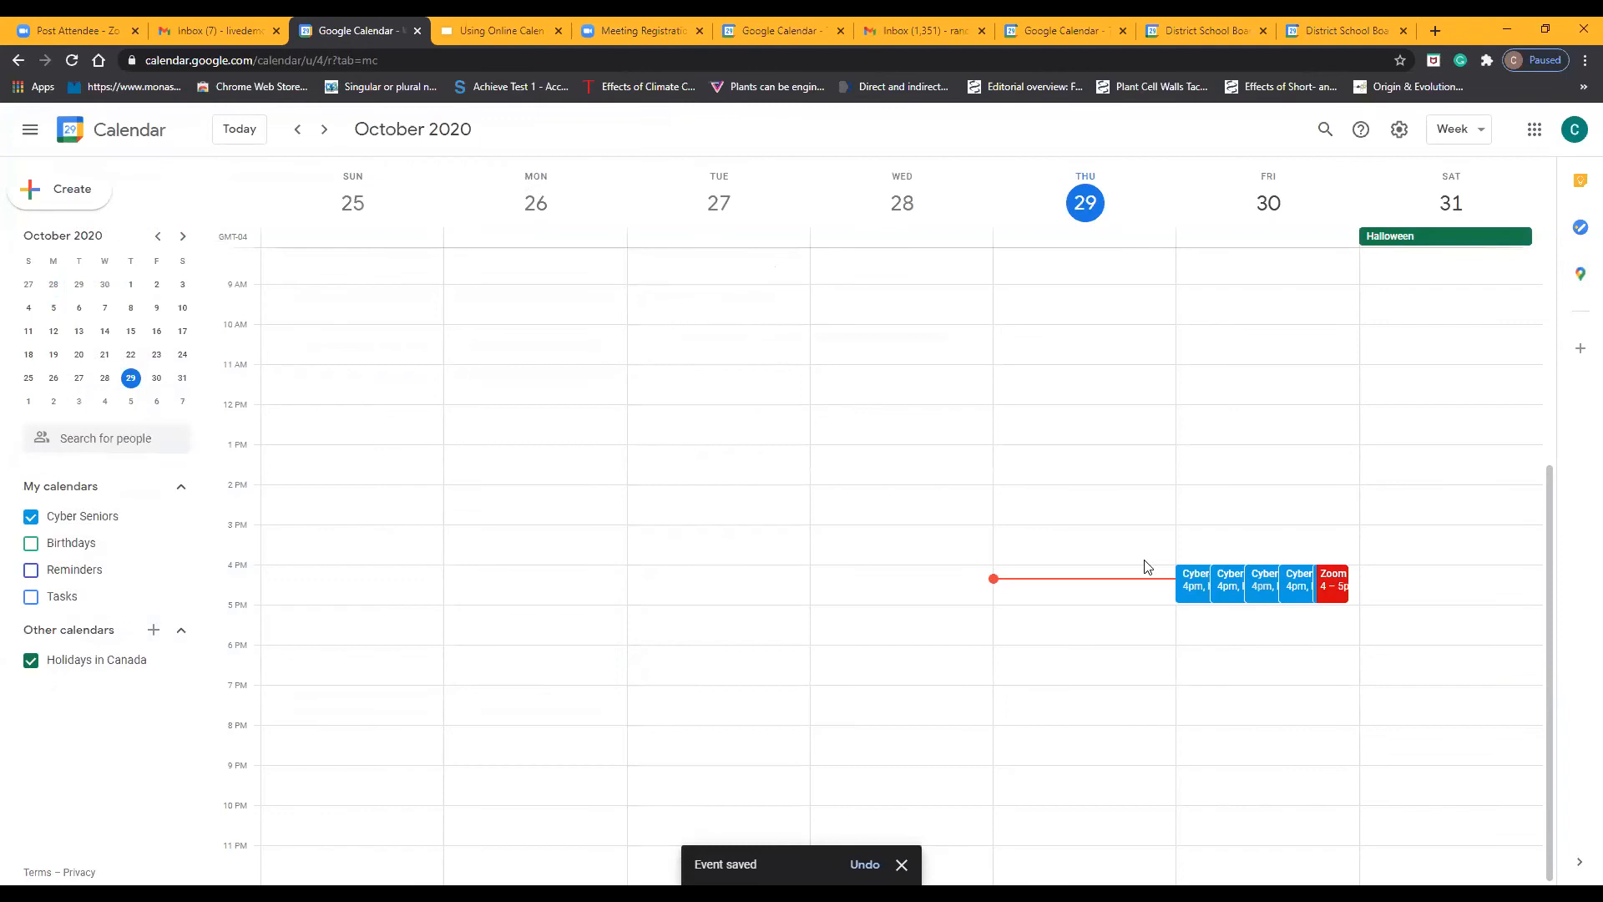
View the details of the first Cyber-Seniors webinar event on Friday, October 30, dismiss the tip and close the details
{"action": "left_click", "coordinate": [1191, 587]}
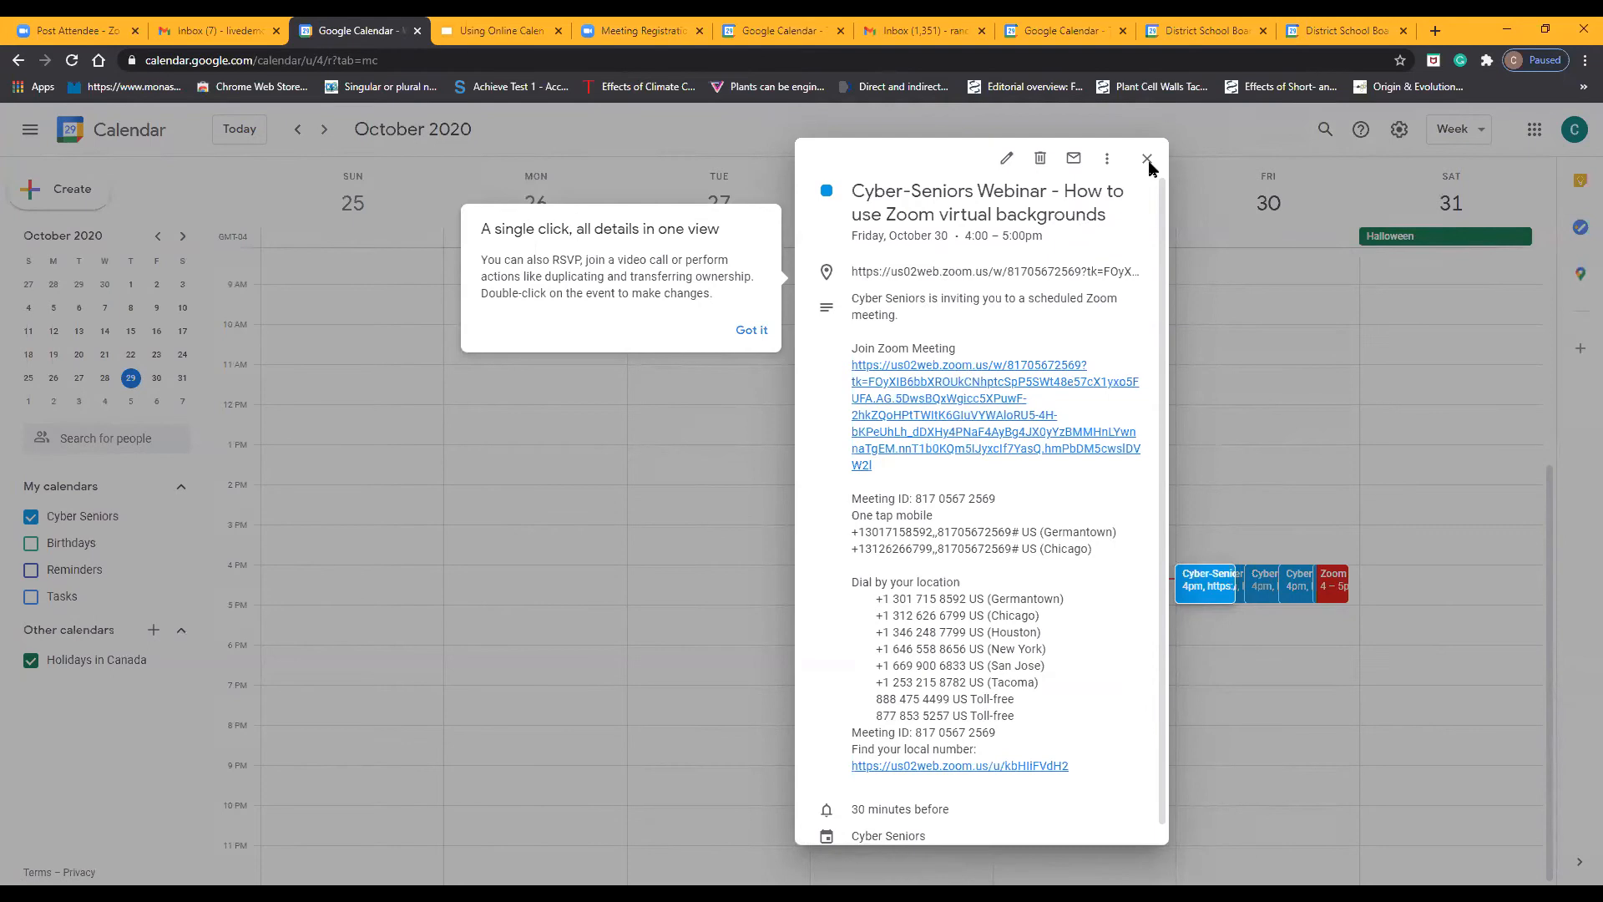
{"action": "left_click", "coordinate": [751, 330]}
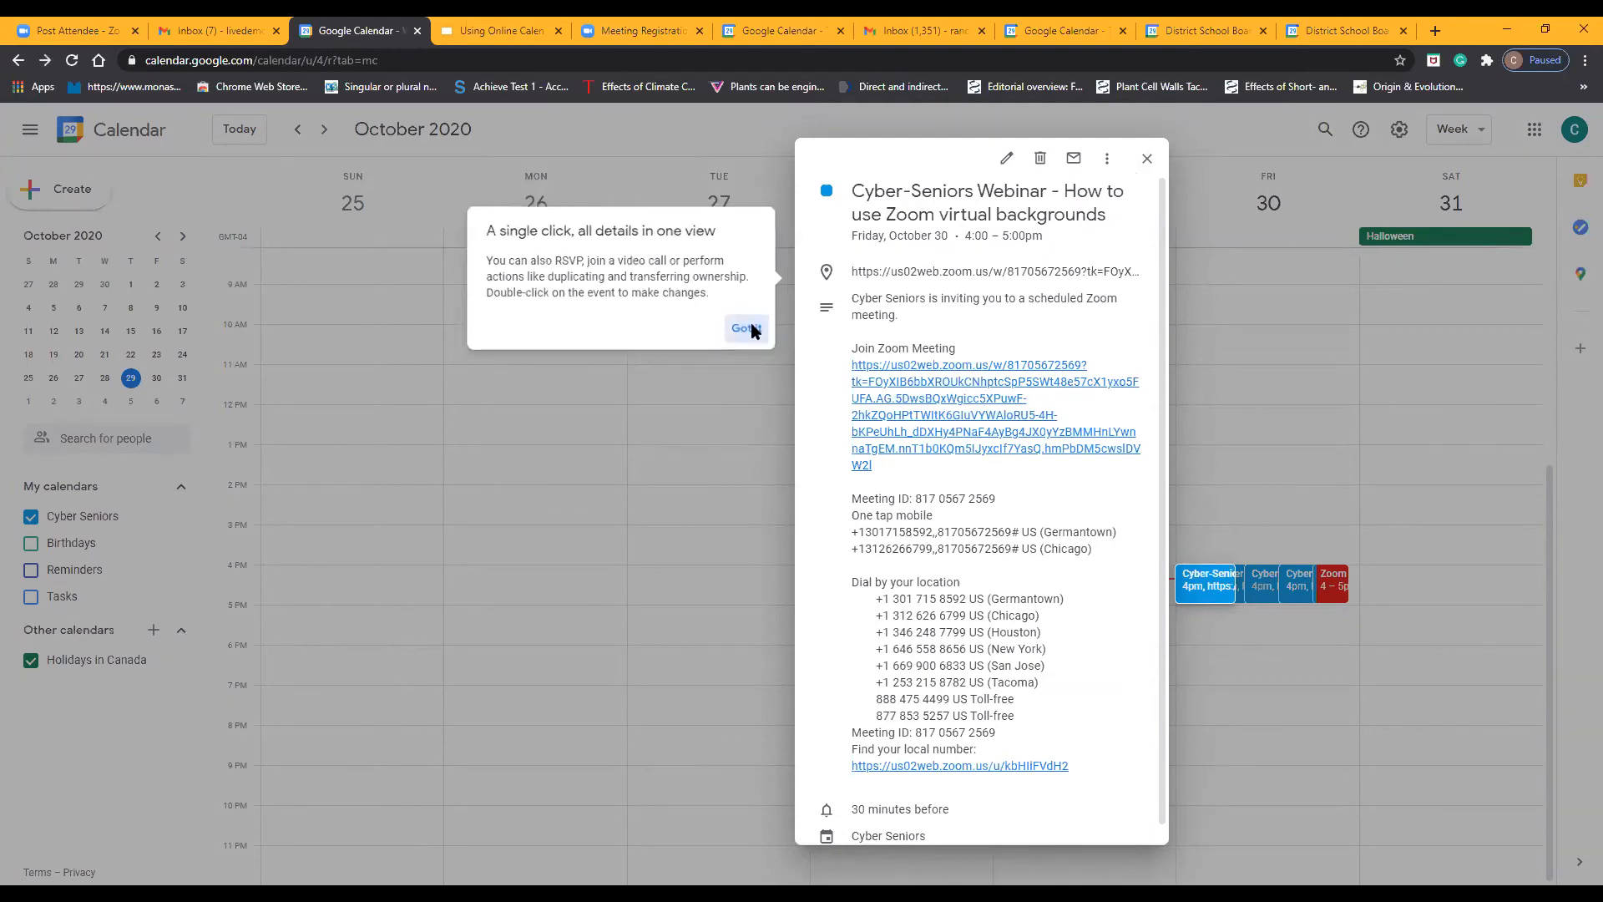
{"action": "left_click", "coordinate": [1146, 158]}
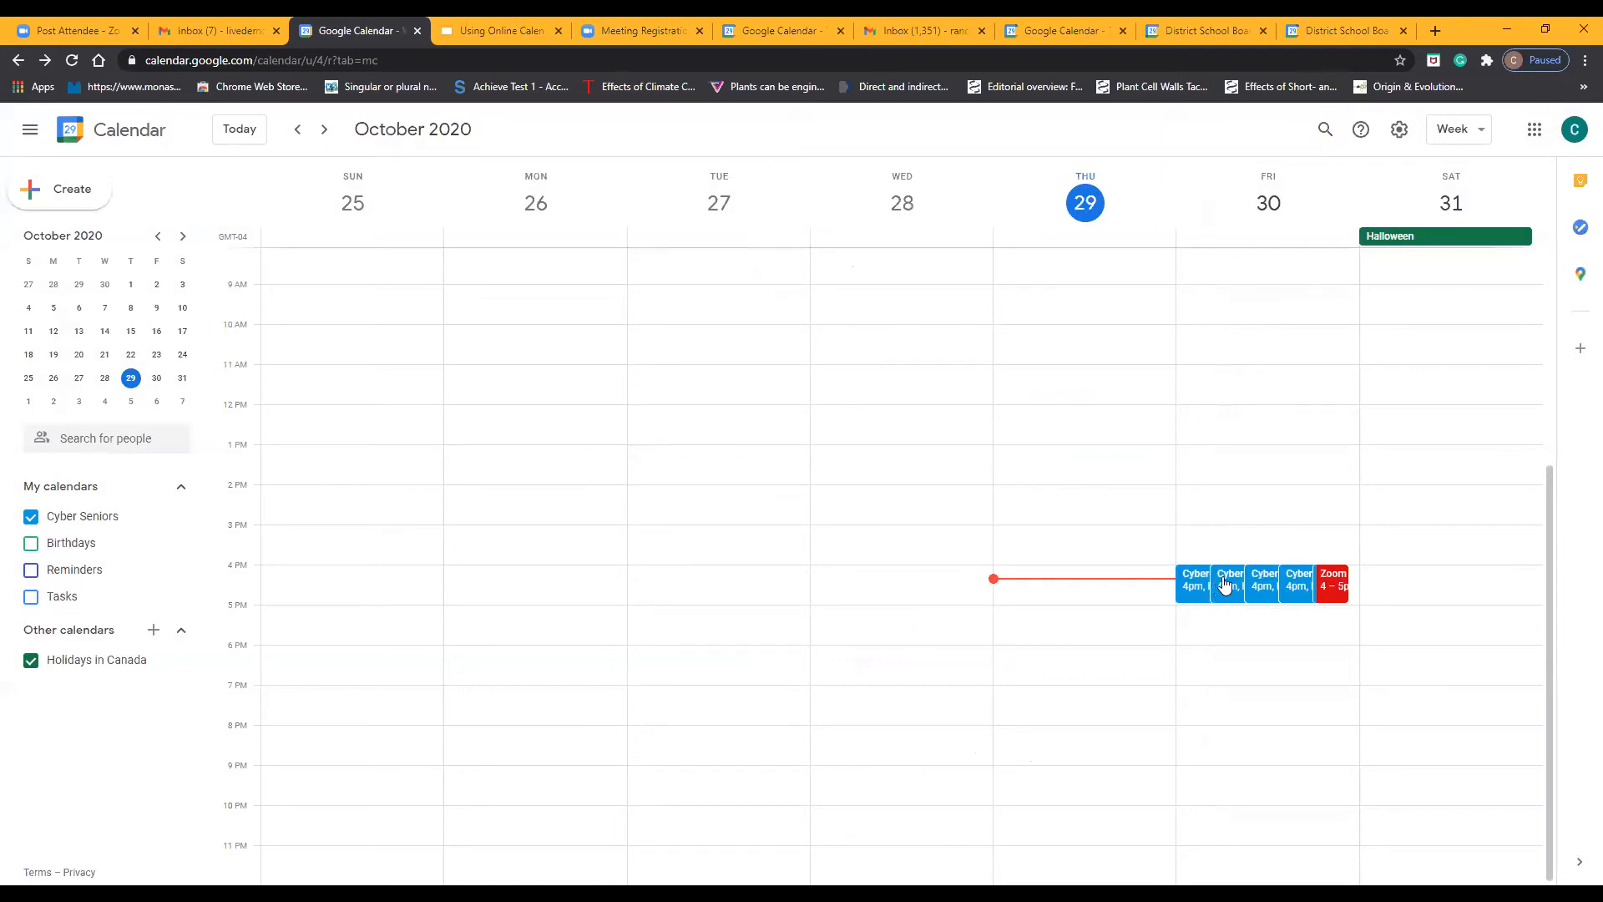
Delete the three duplicate Cyber-Seniors webinar events on Friday, October 30, keeping one copy
{"action": "right_click", "coordinate": [1225, 585]}
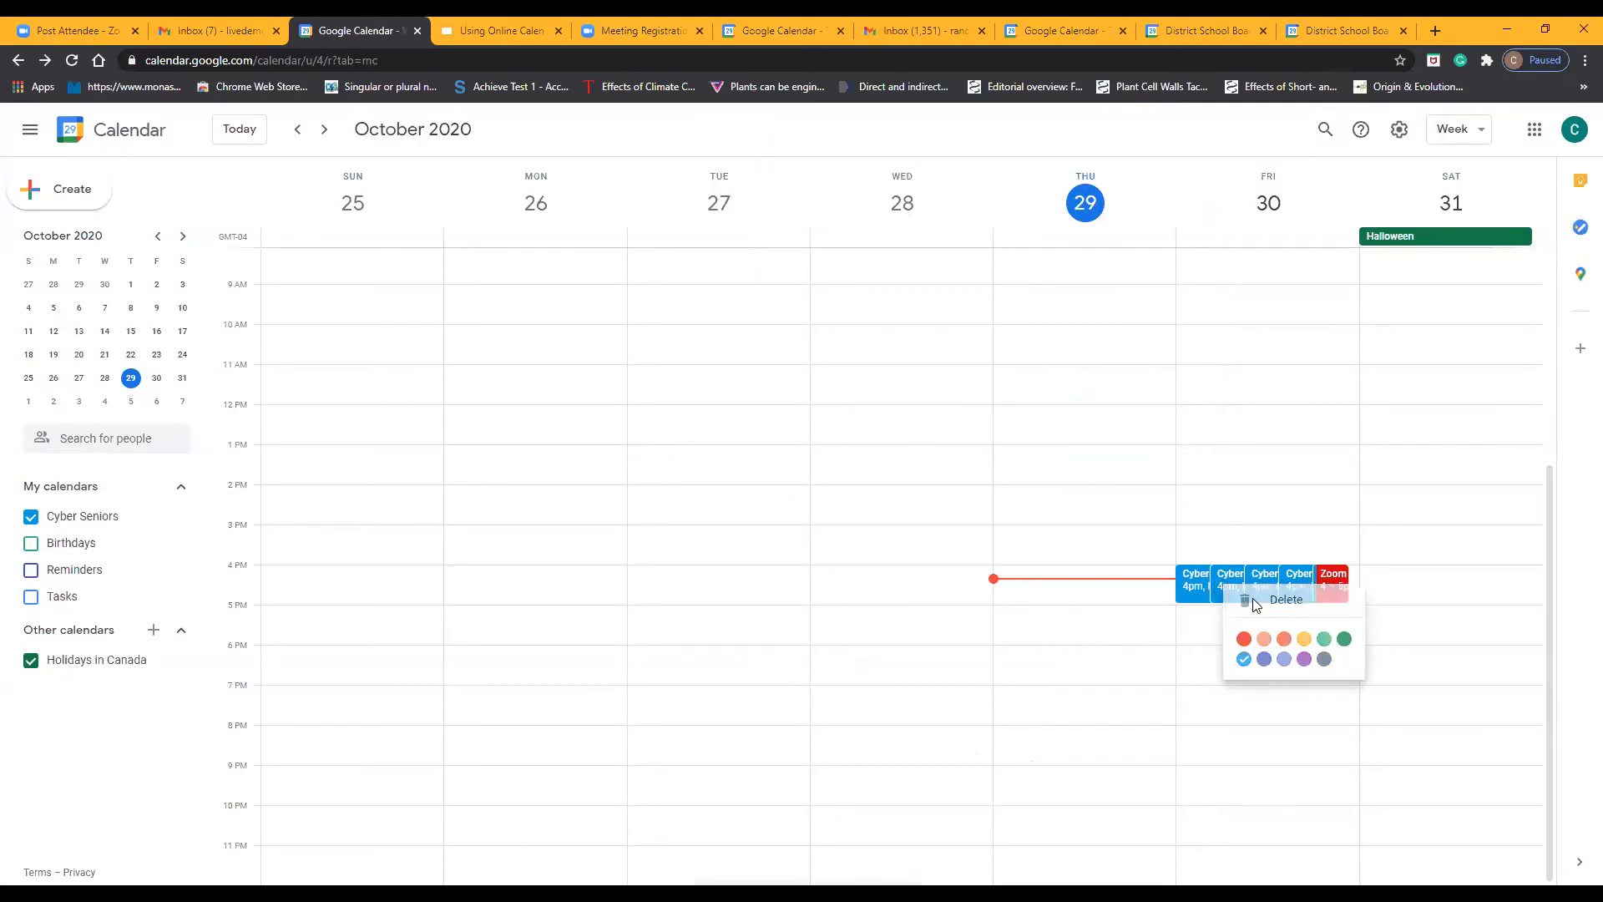
{"action": "left_click", "coordinate": [1252, 597]}
{"action": "right_click", "coordinate": [1257, 583]}
{"action": "left_click", "coordinate": [1256, 598]}
{"action": "right_click", "coordinate": [1250, 591]}
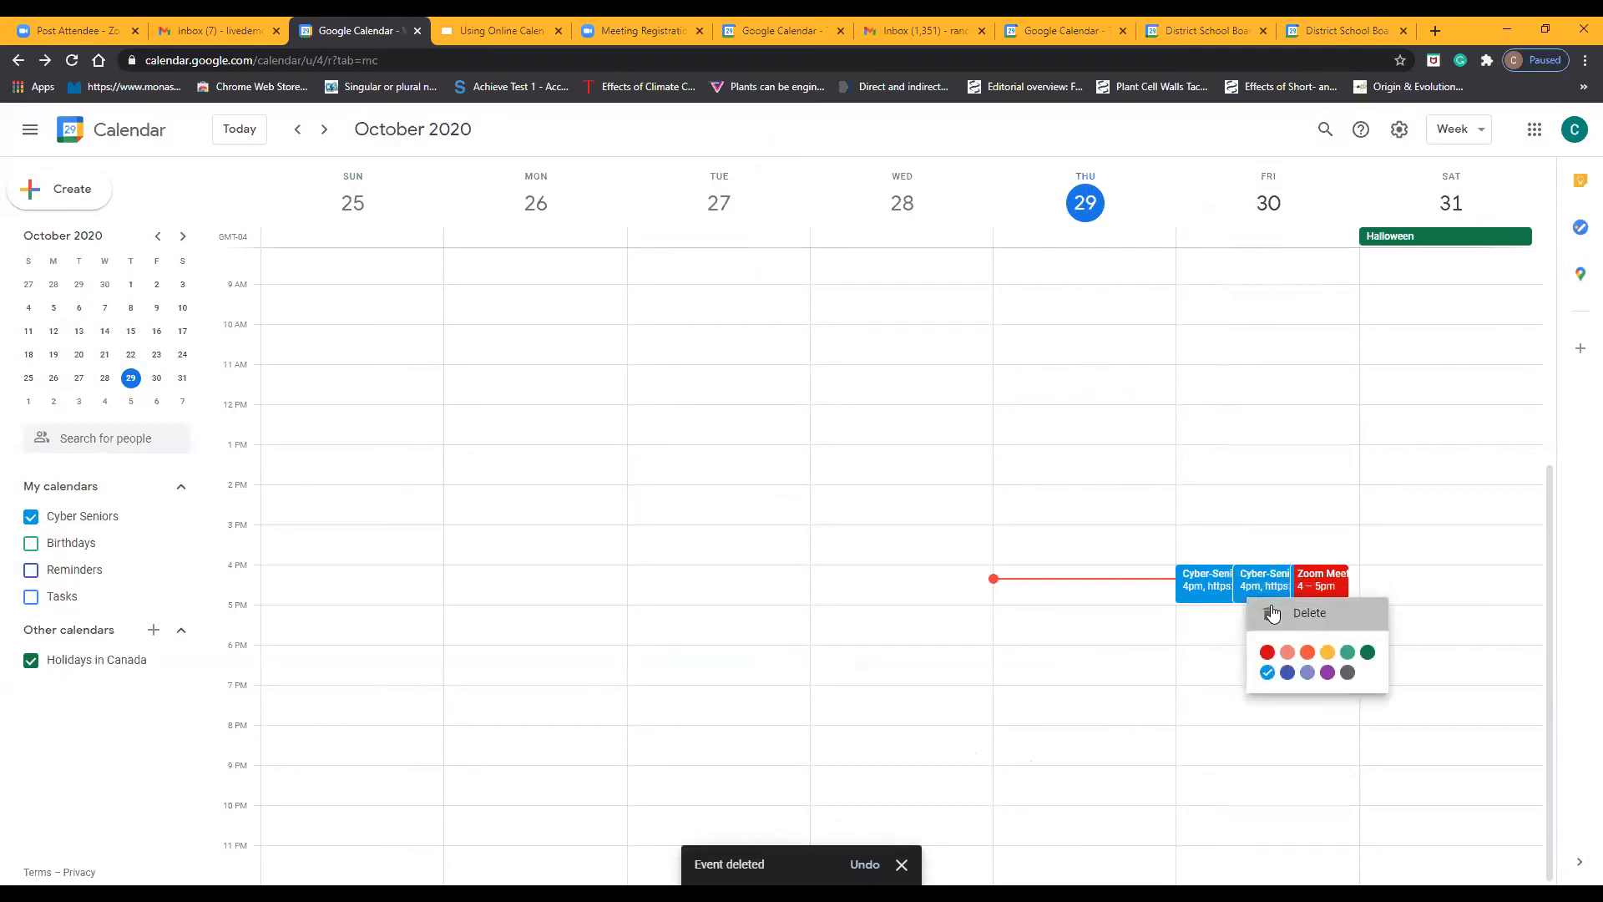
{"action": "left_click", "coordinate": [1252, 611]}
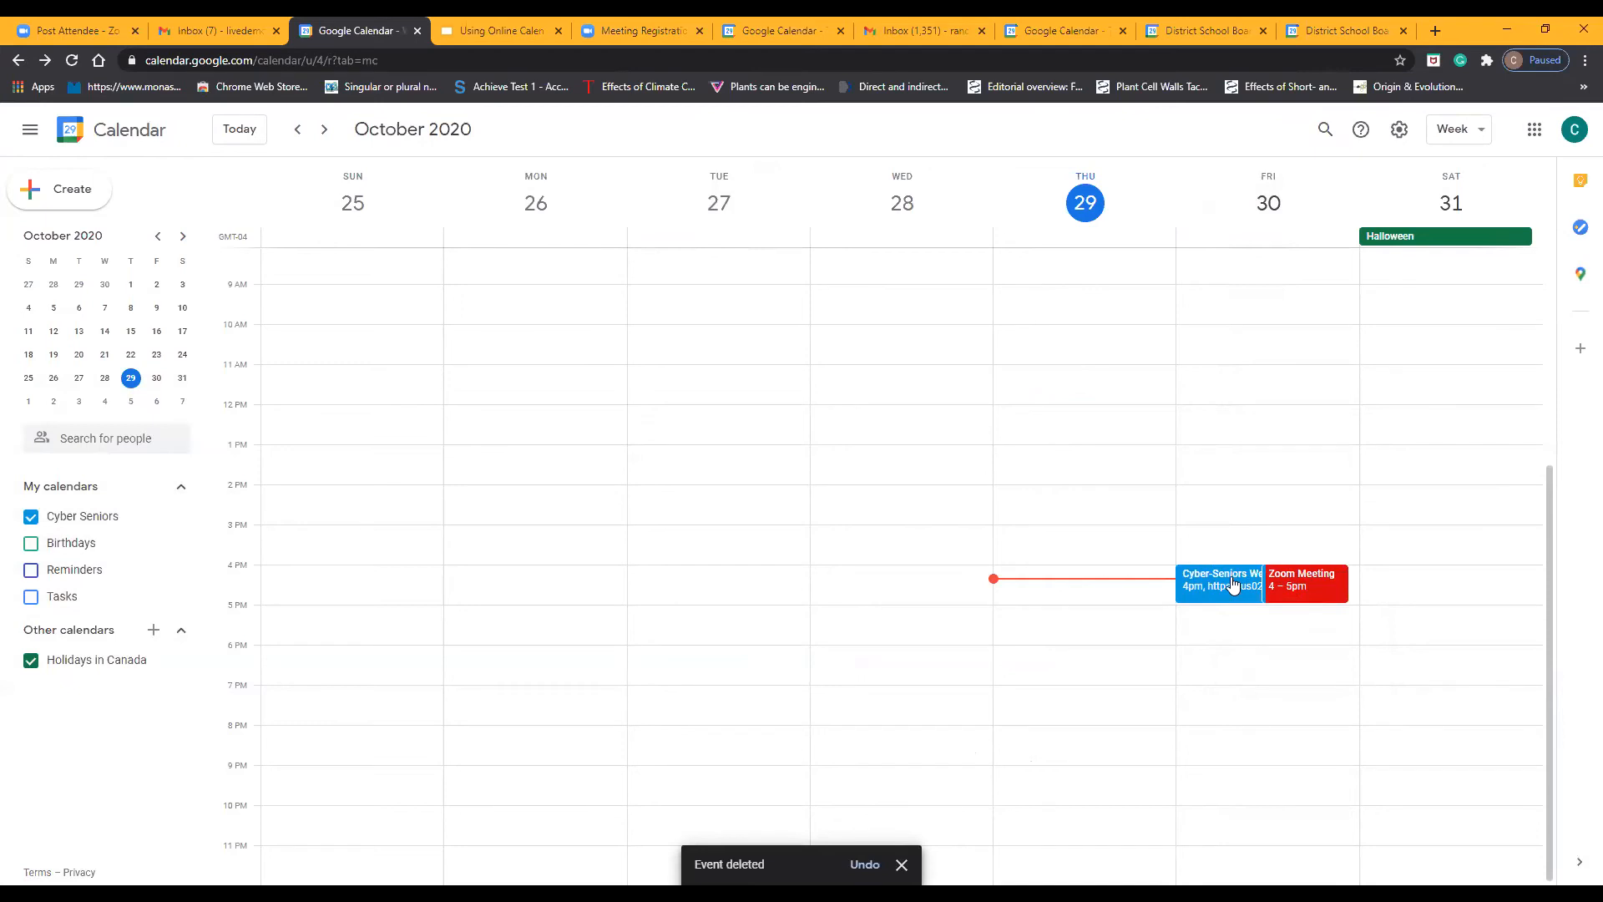
Change the color of the Cyber-Seniors webinar event on October 30 to yellow
{"action": "right_click", "coordinate": [1233, 585]}
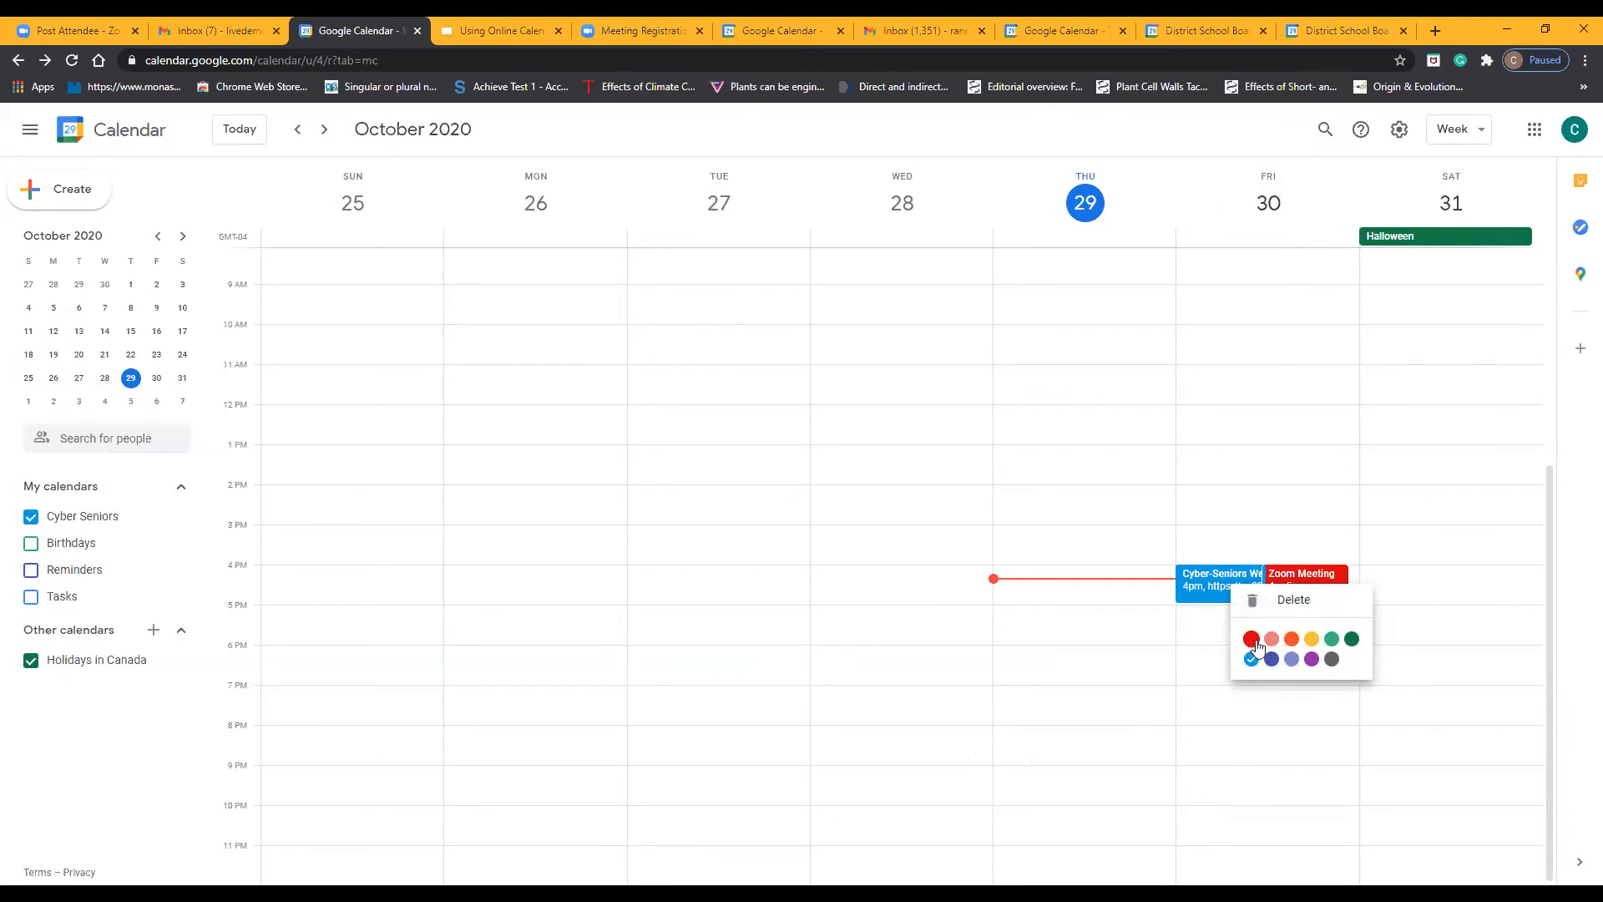
{"action": "left_click", "coordinate": [1313, 641]}
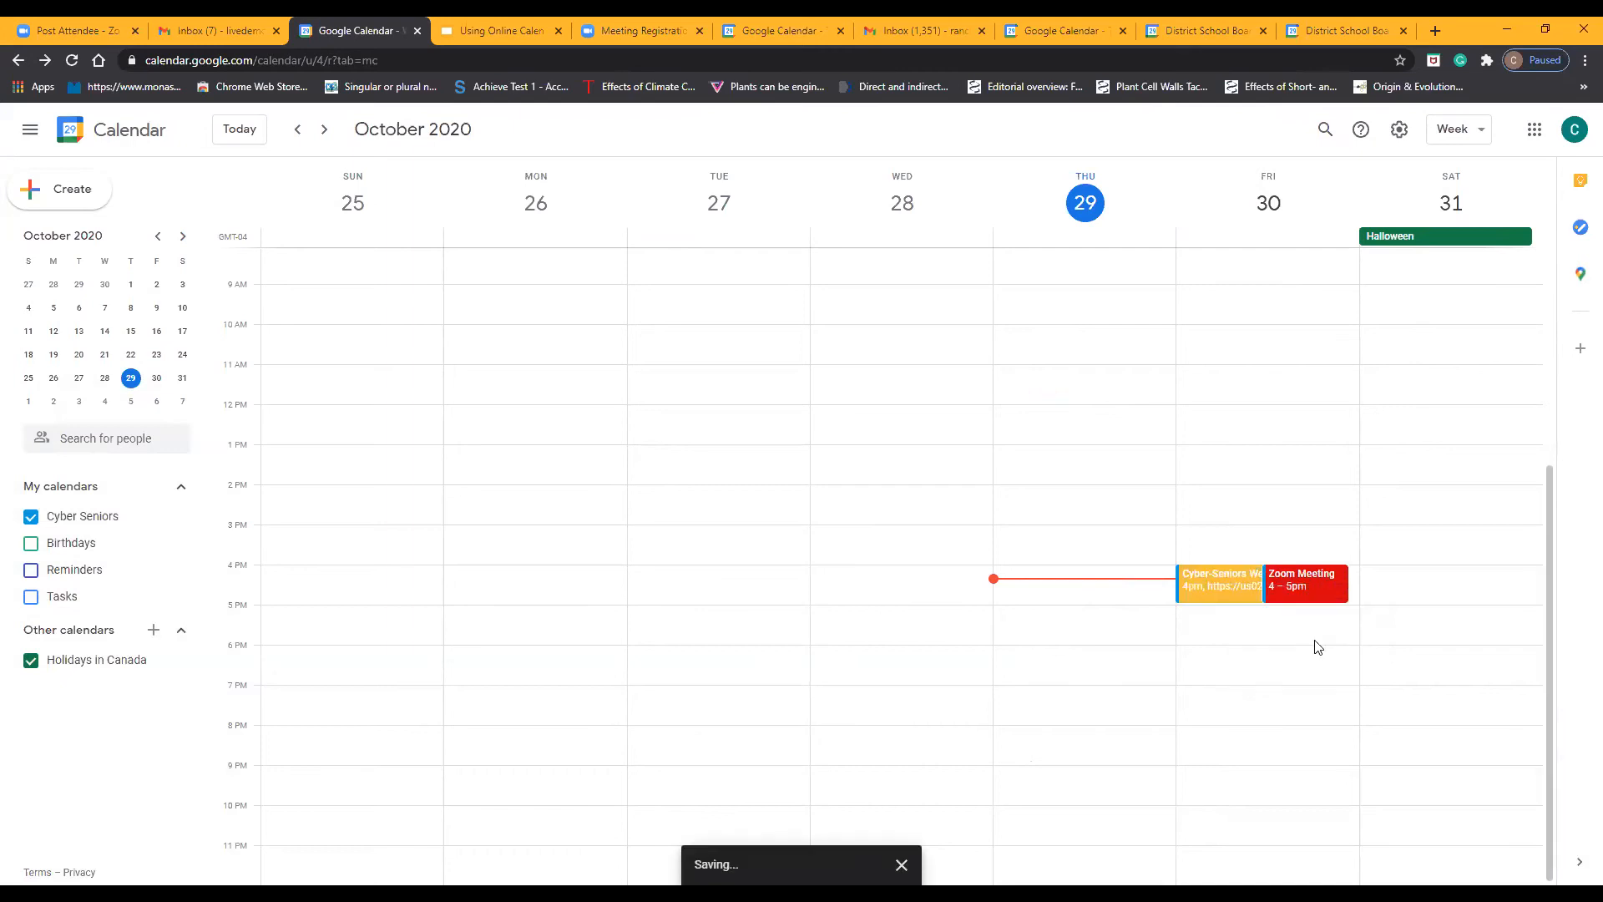
{"action": "left_click", "coordinate": [1243, 639]}
{"action": "left_click", "coordinate": [1145, 289]}
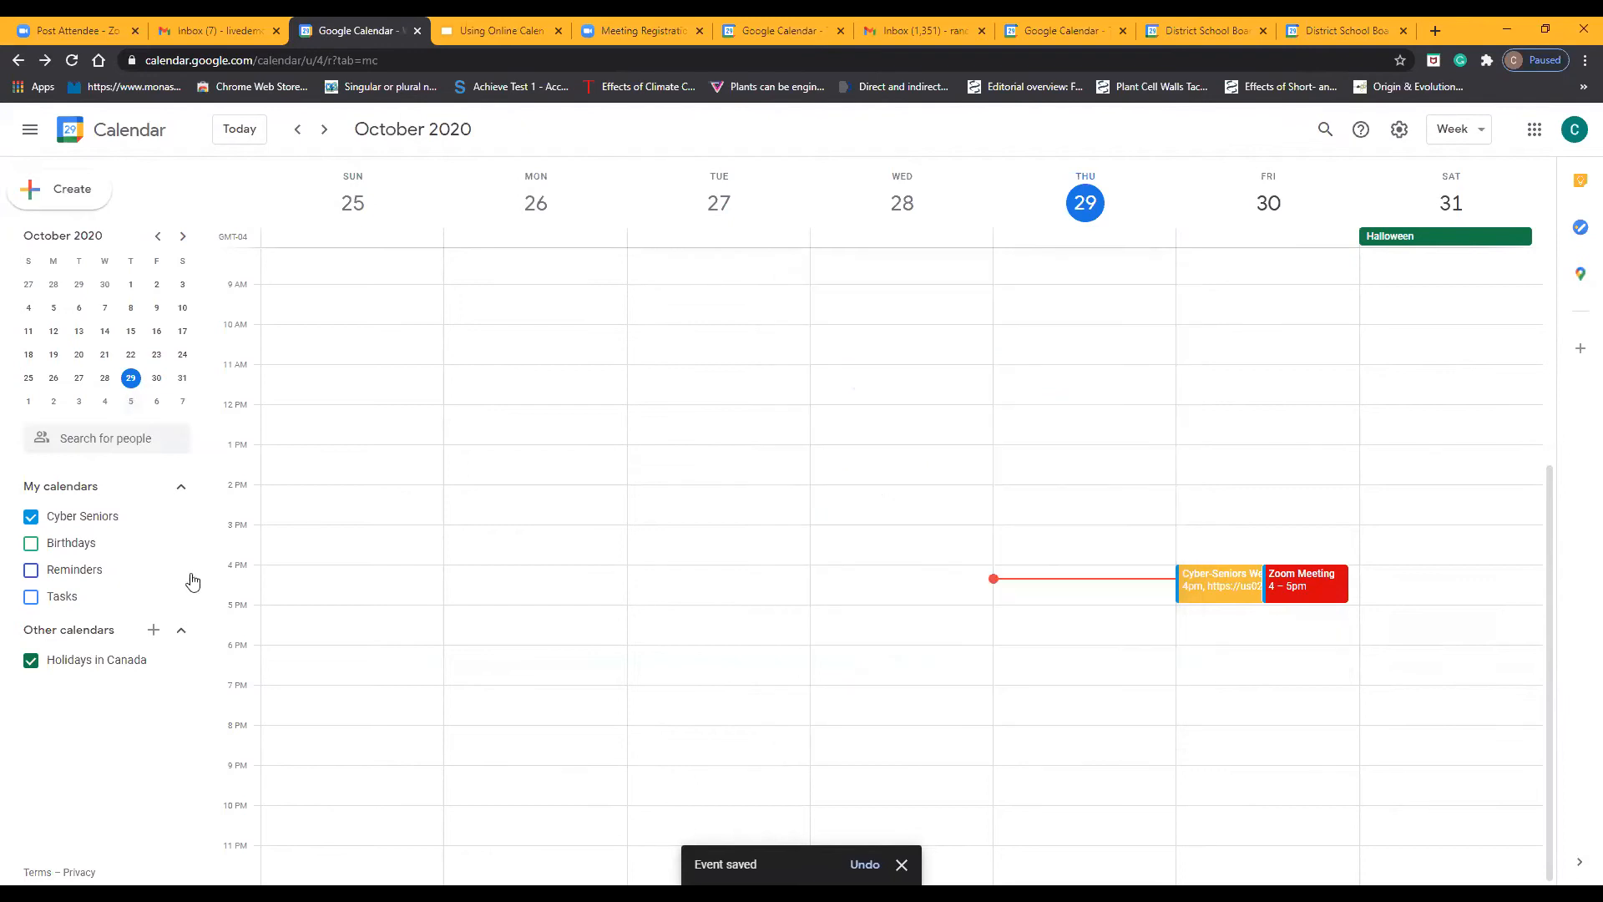
Open the calendar settings and examine the language and region, time zone, world clock and event options
{"action": "left_click", "coordinate": [1400, 130]}
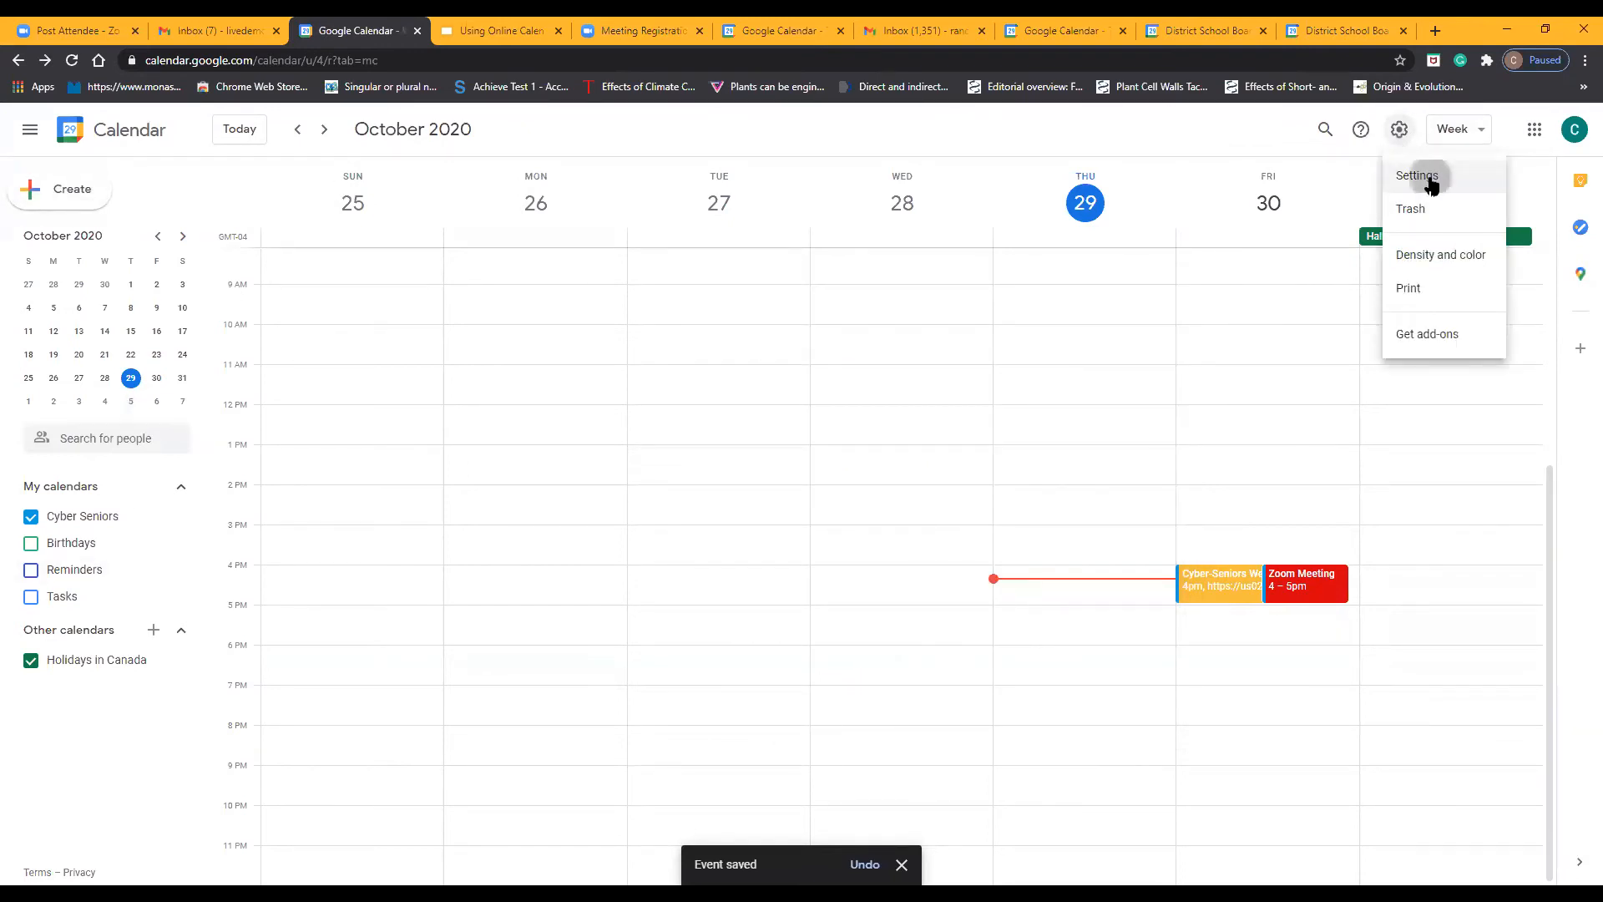
{"action": "left_click", "coordinate": [1419, 176]}
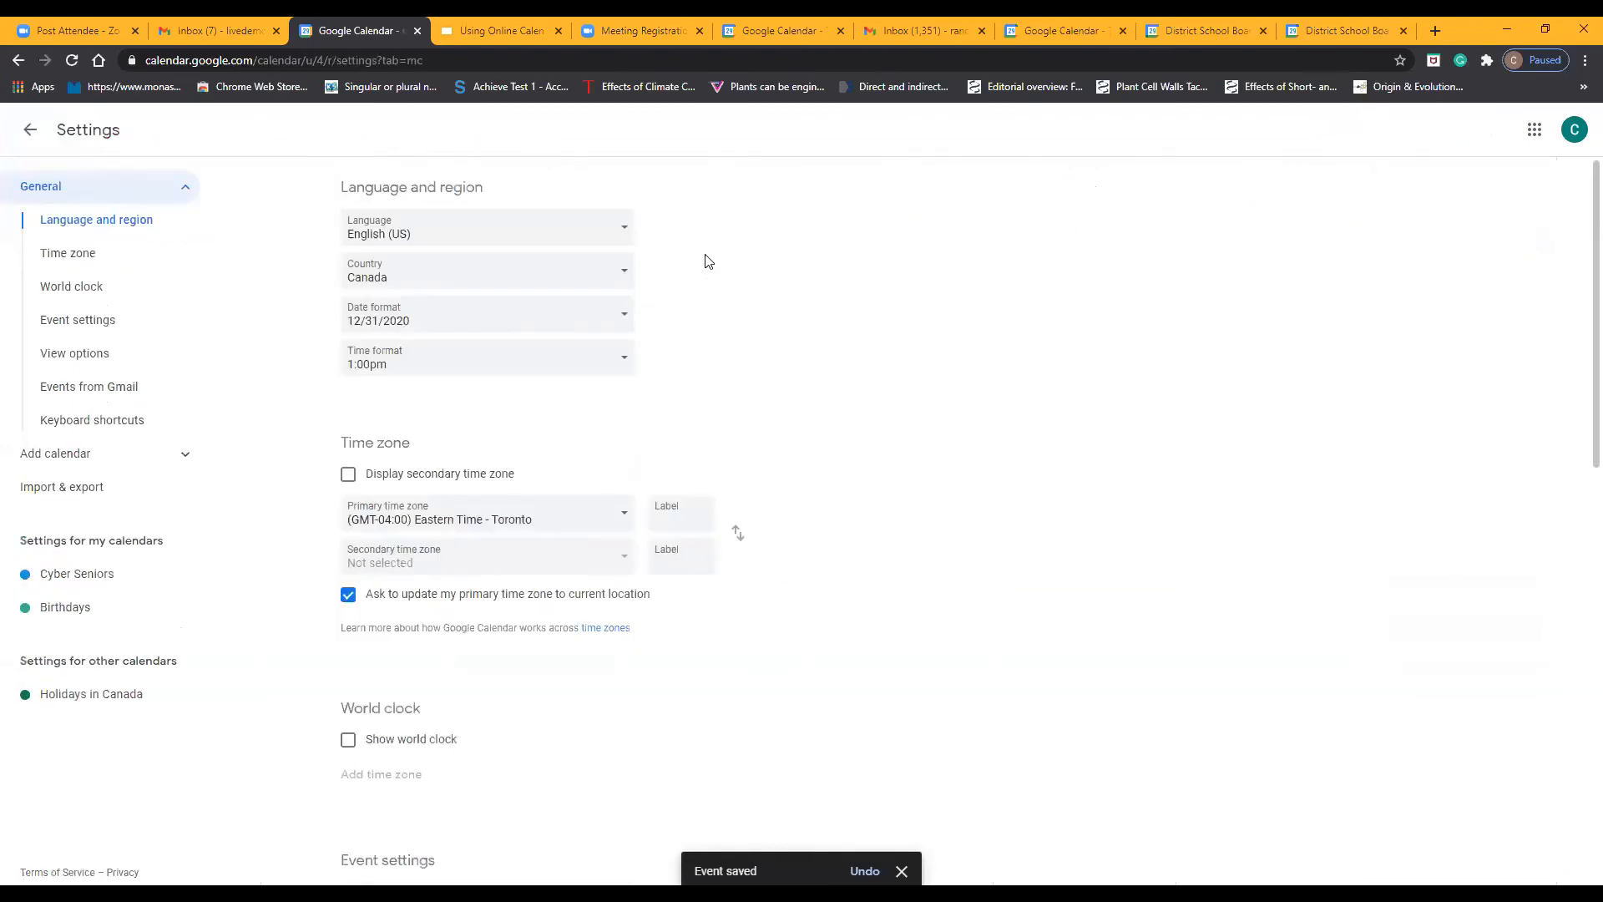
{"action": "scroll", "coordinate": [705, 259], "scroll_direction": "down", "scroll_amount": 10}
{"action": "scroll", "coordinate": [705, 263], "scroll_direction": "up", "scroll_amount": 10}
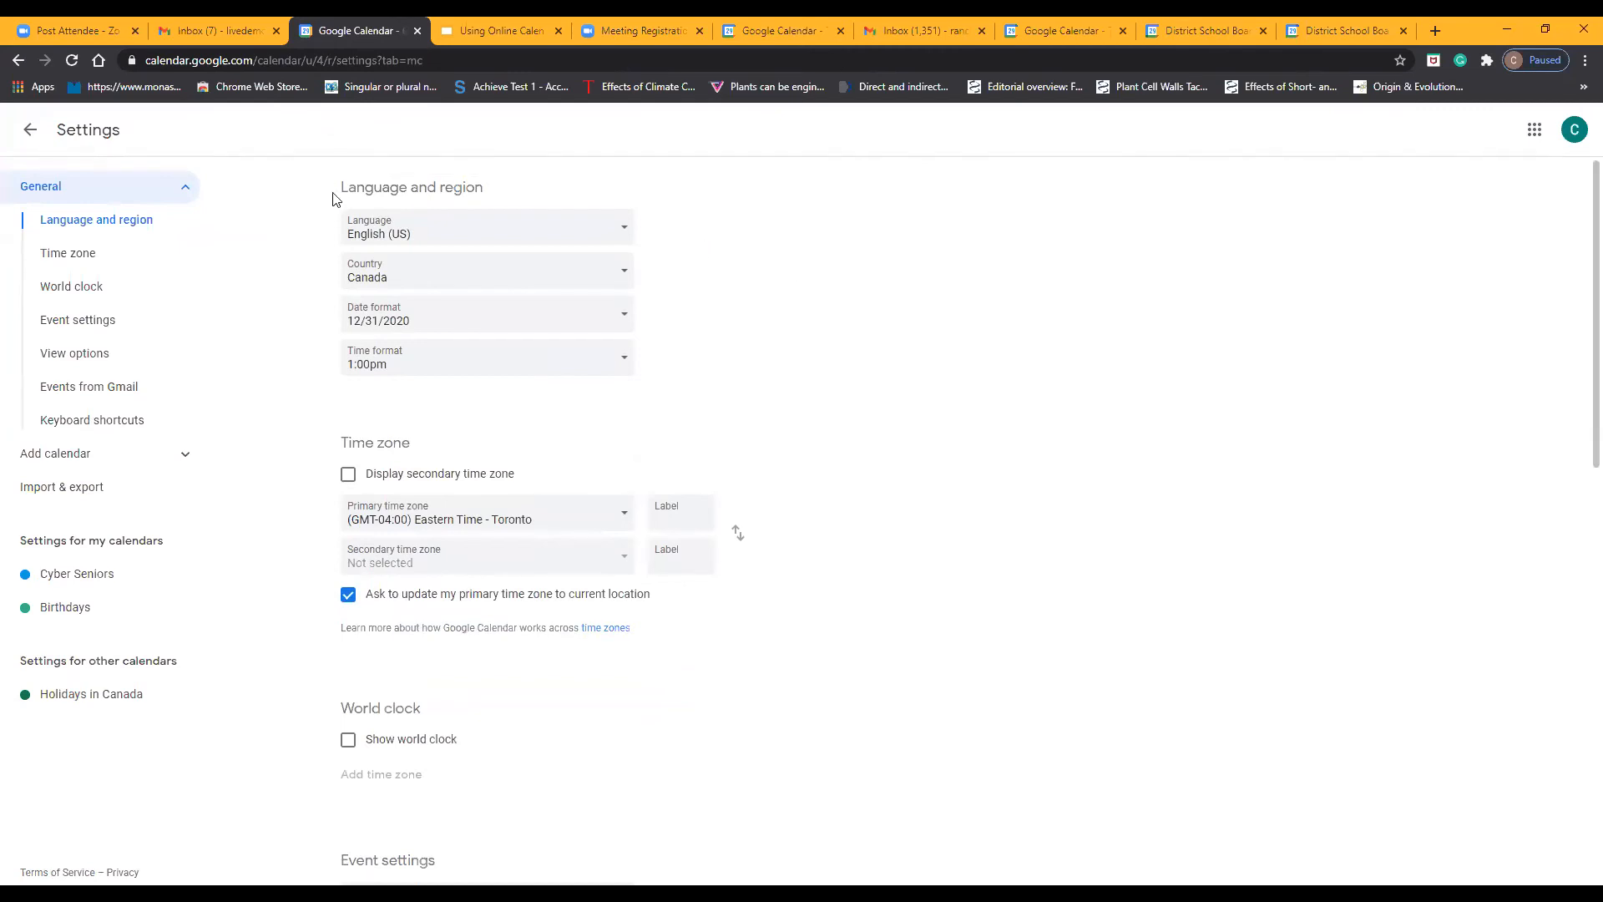
{"action": "left_click", "coordinate": [622, 229]}
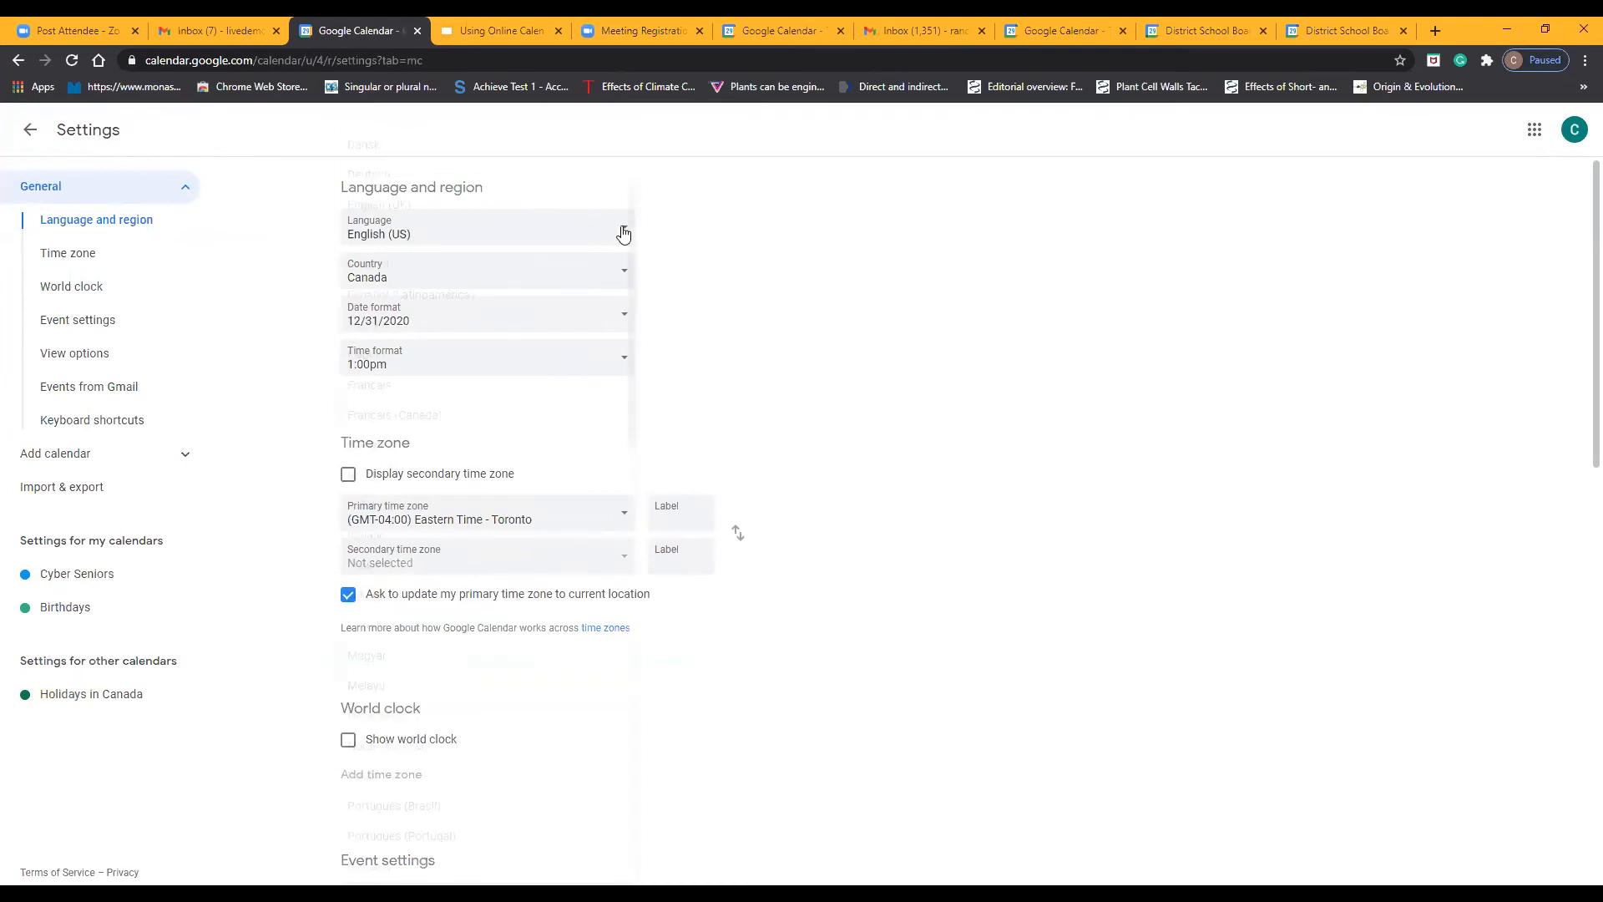
{"action": "left_click", "coordinate": [688, 226]}
{"action": "left_click", "coordinate": [652, 278]}
{"action": "left_click", "coordinate": [721, 284]}
{"action": "scroll", "coordinate": [729, 290], "scroll_direction": "down", "scroll_amount": 3}
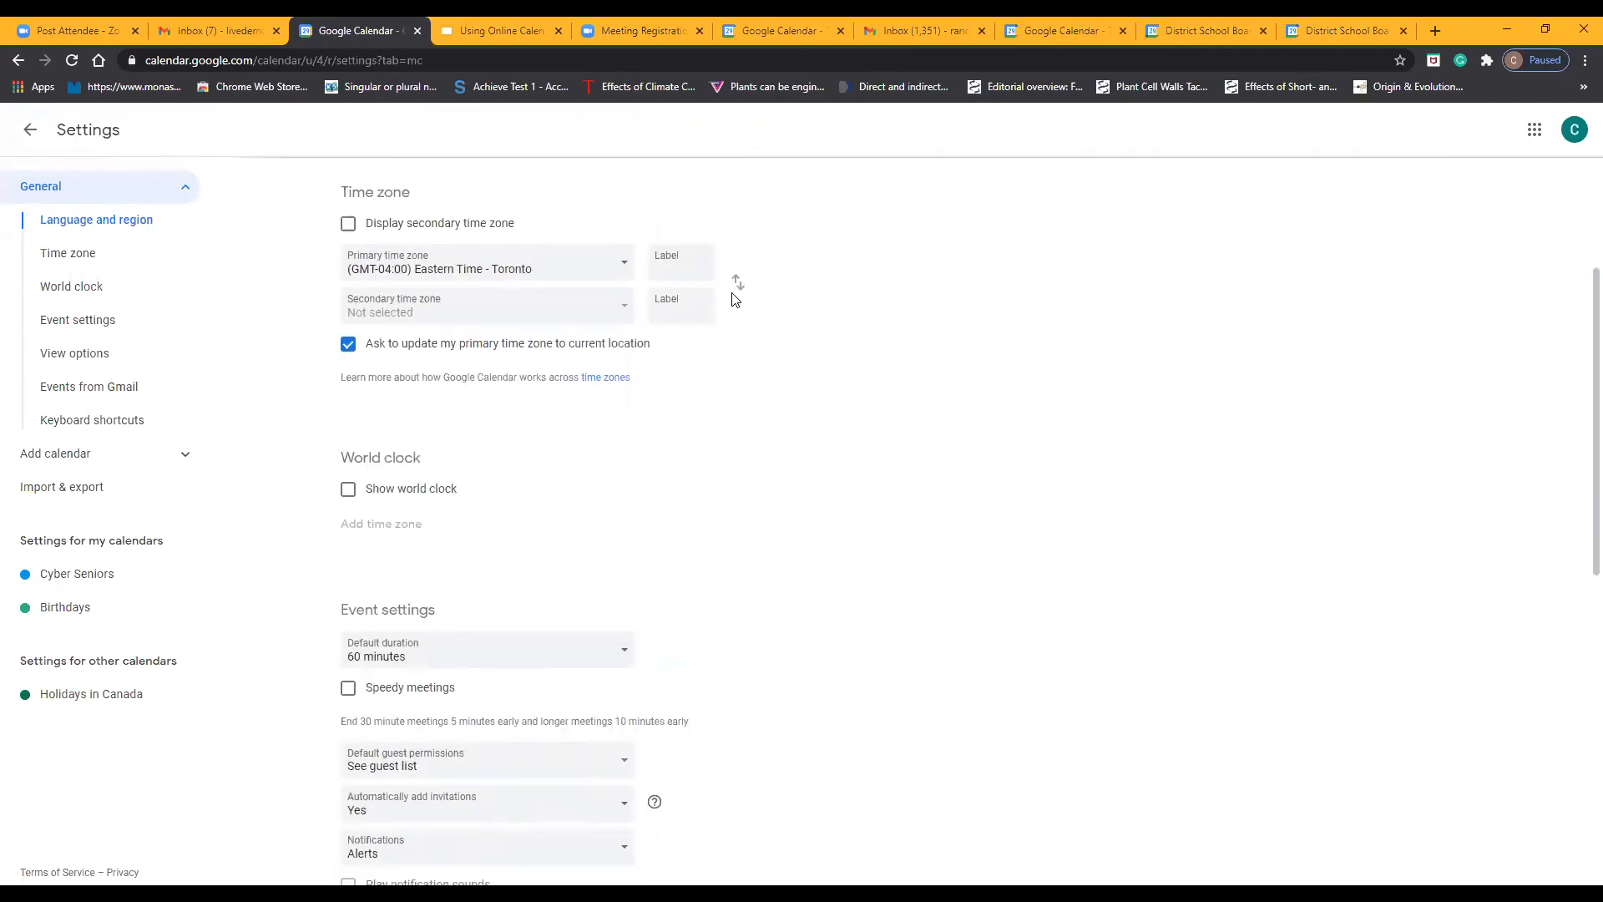
{"action": "scroll", "coordinate": [718, 302], "scroll_direction": "up", "scroll_amount": 1}
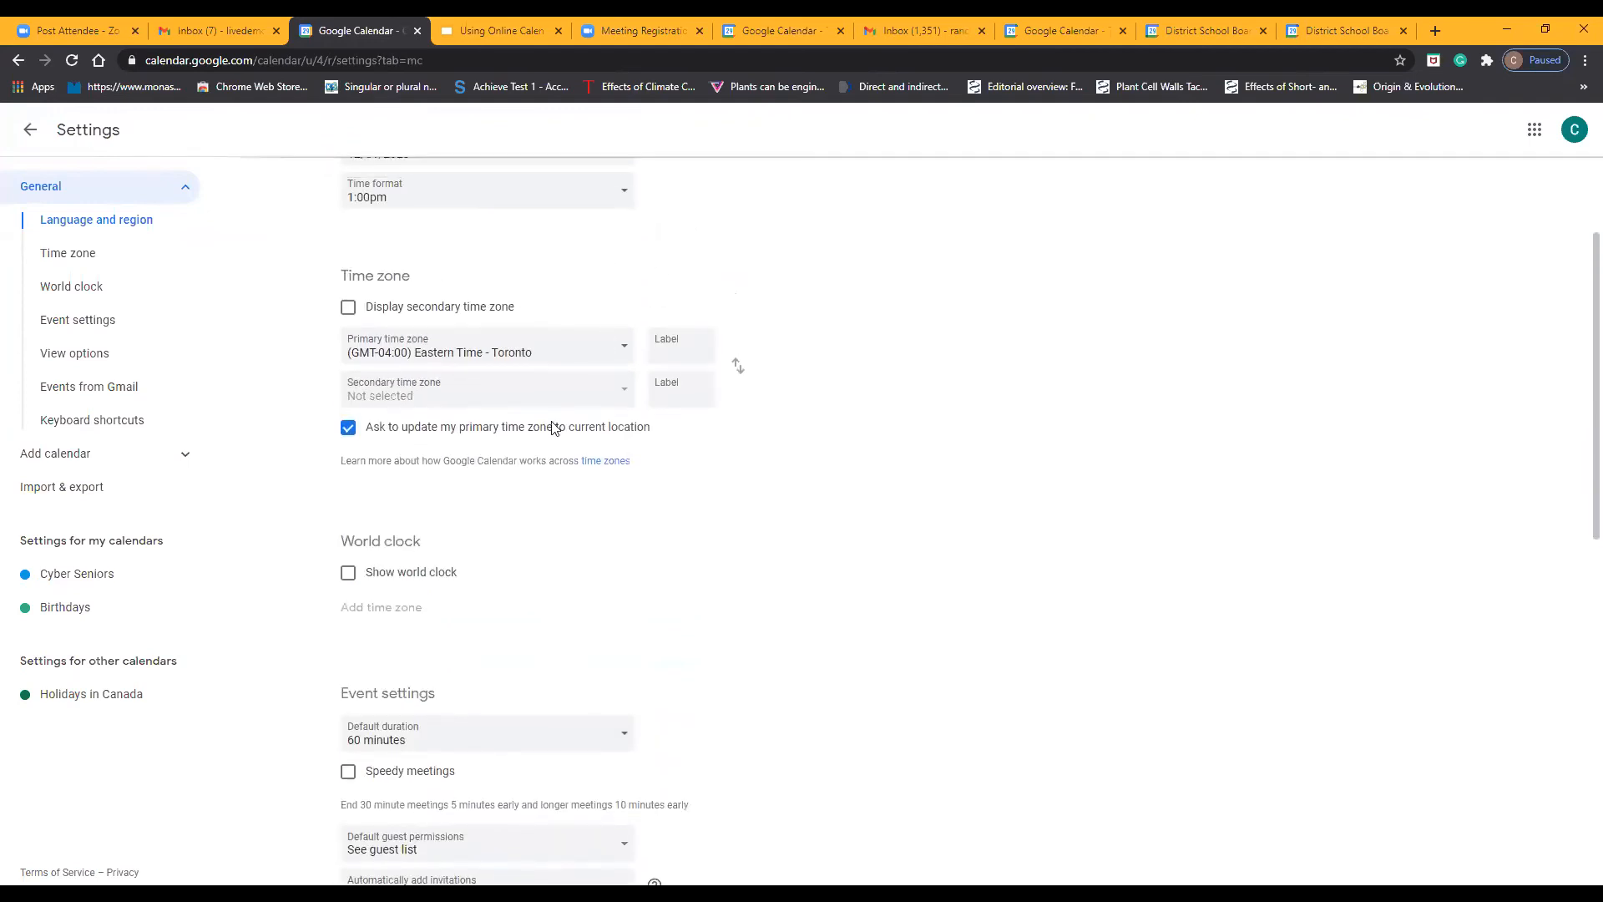
{"action": "scroll", "coordinate": [714, 392], "scroll_direction": "down", "scroll_amount": 5}
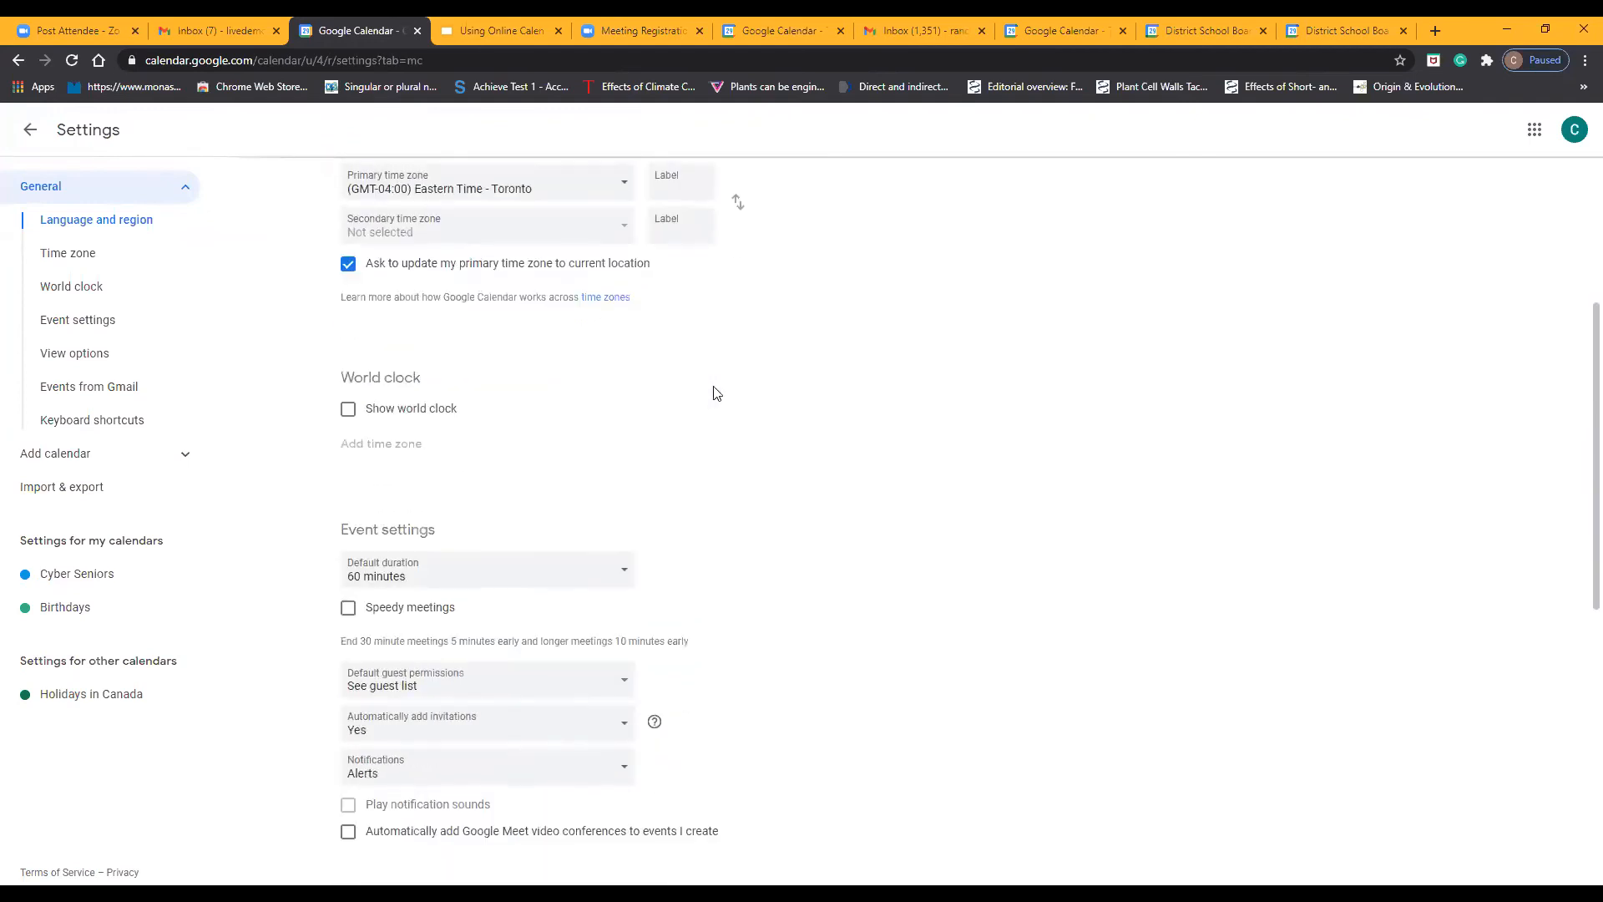
Examine the event settings and view options further down the general settings
{"action": "scroll", "coordinate": [622, 355], "scroll_direction": "down", "scroll_amount": 2}
{"action": "scroll", "coordinate": [613, 351], "scroll_direction": "up", "scroll_amount": 5}
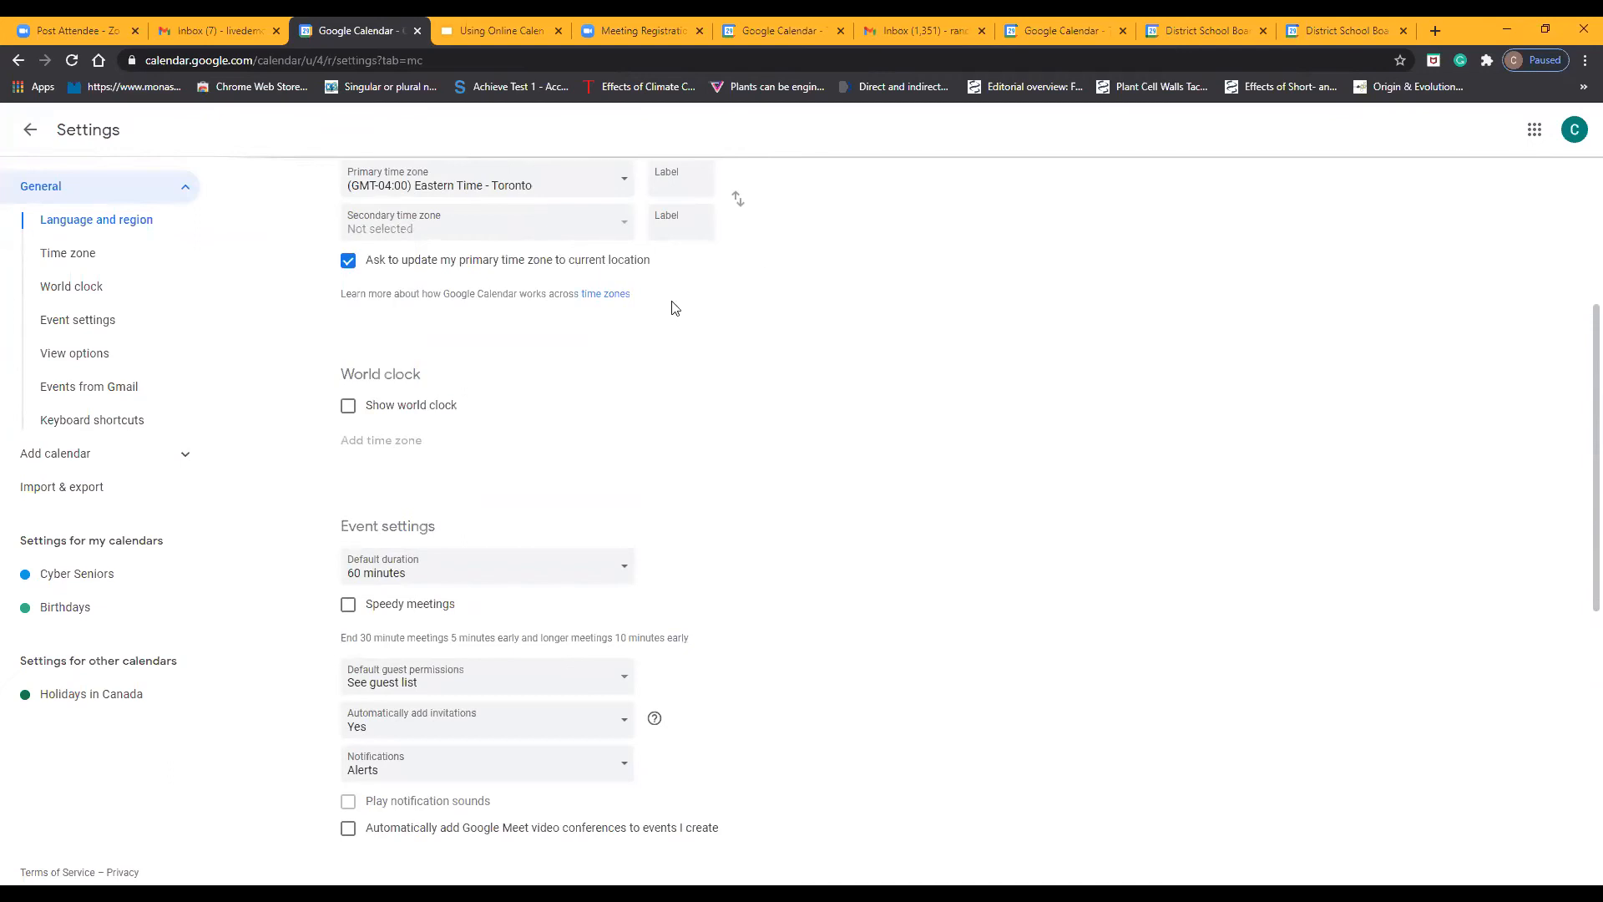
{"action": "scroll", "coordinate": [634, 416], "scroll_direction": "down", "scroll_amount": 3}
{"action": "scroll", "coordinate": [565, 314], "scroll_direction": "down", "scroll_amount": 2}
{"action": "scroll", "coordinate": [561, 320], "scroll_direction": "up", "scroll_amount": 2}
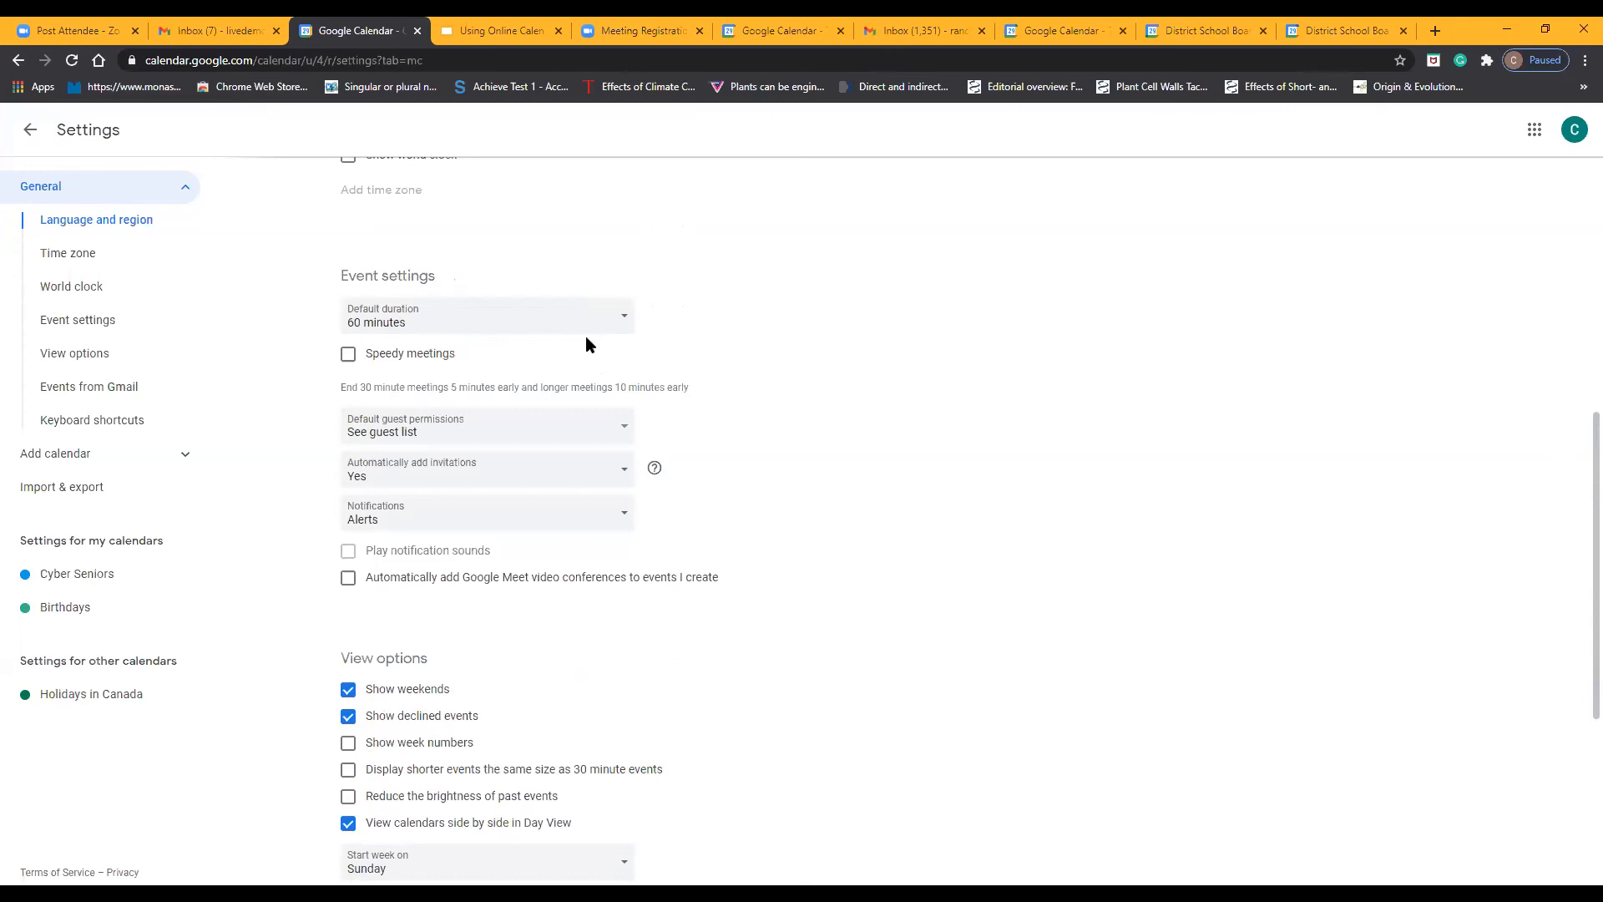
{"action": "scroll", "coordinate": [633, 380], "scroll_direction": "down", "scroll_amount": 3}
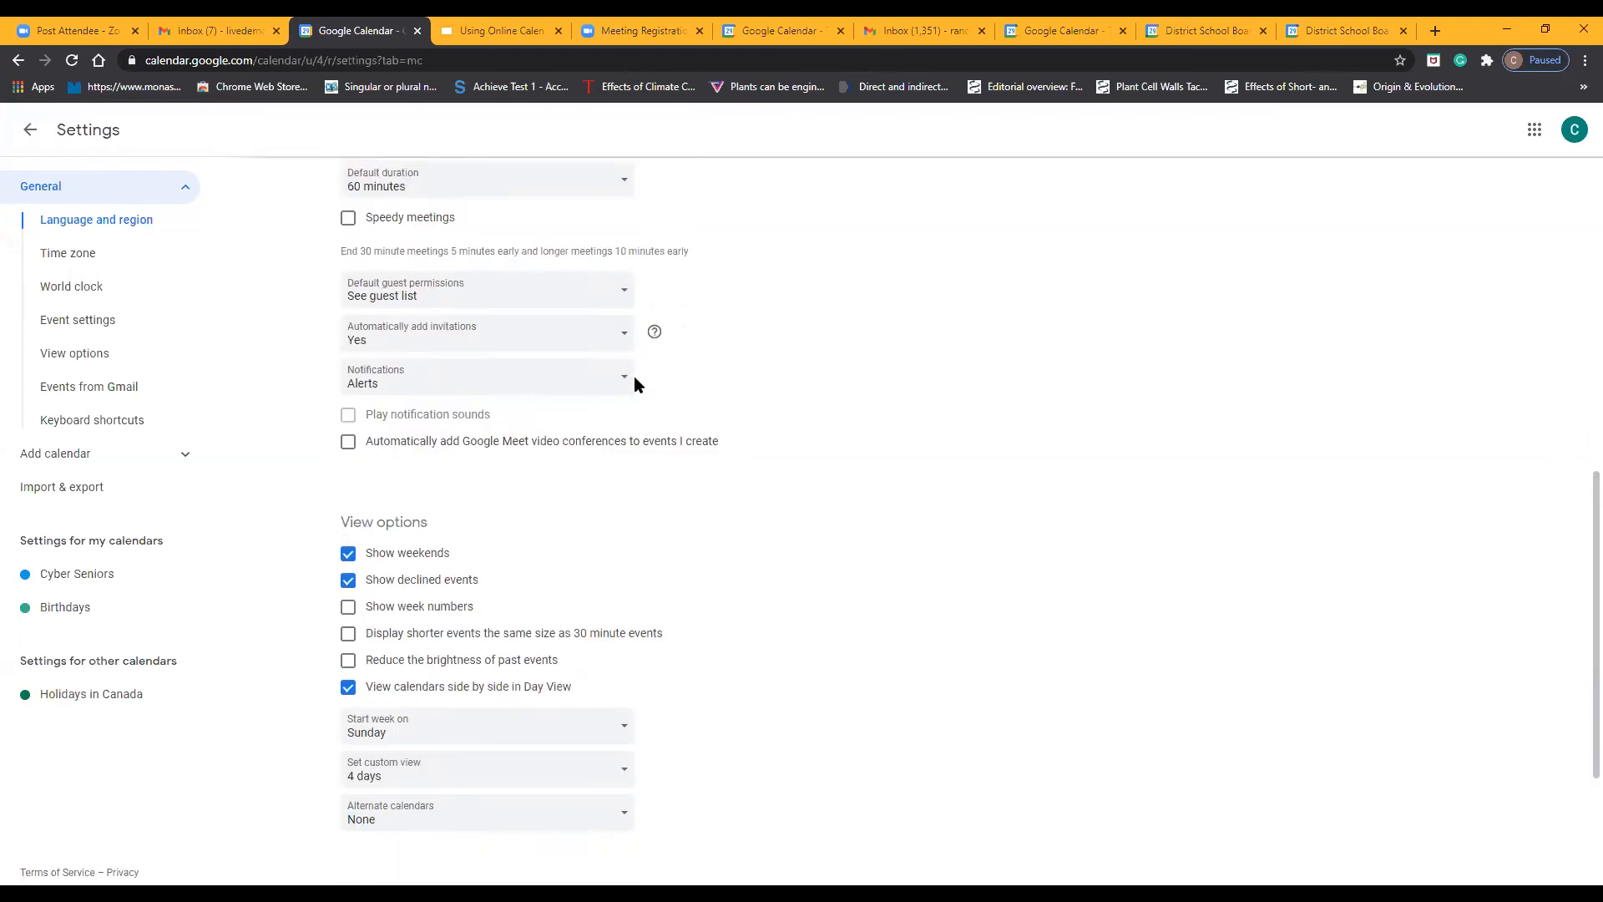
{"action": "scroll", "coordinate": [634, 380], "scroll_direction": "up", "scroll_amount": 1}
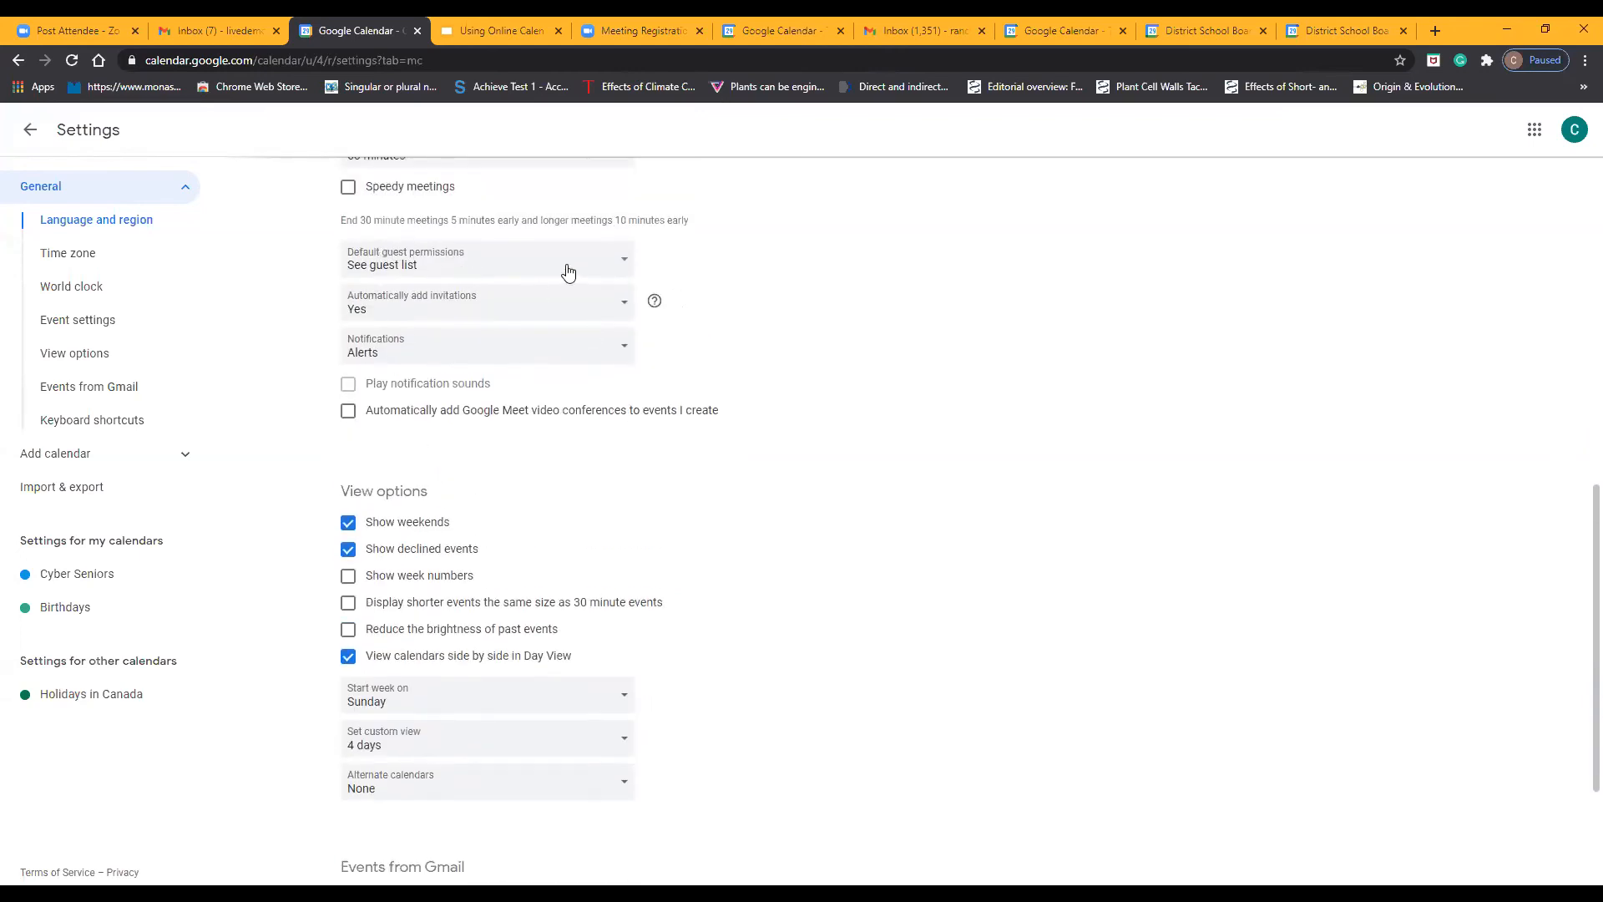
Add Invite others to the default guest permissions and restore the permission to See guest list
{"action": "left_click", "coordinate": [622, 268]}
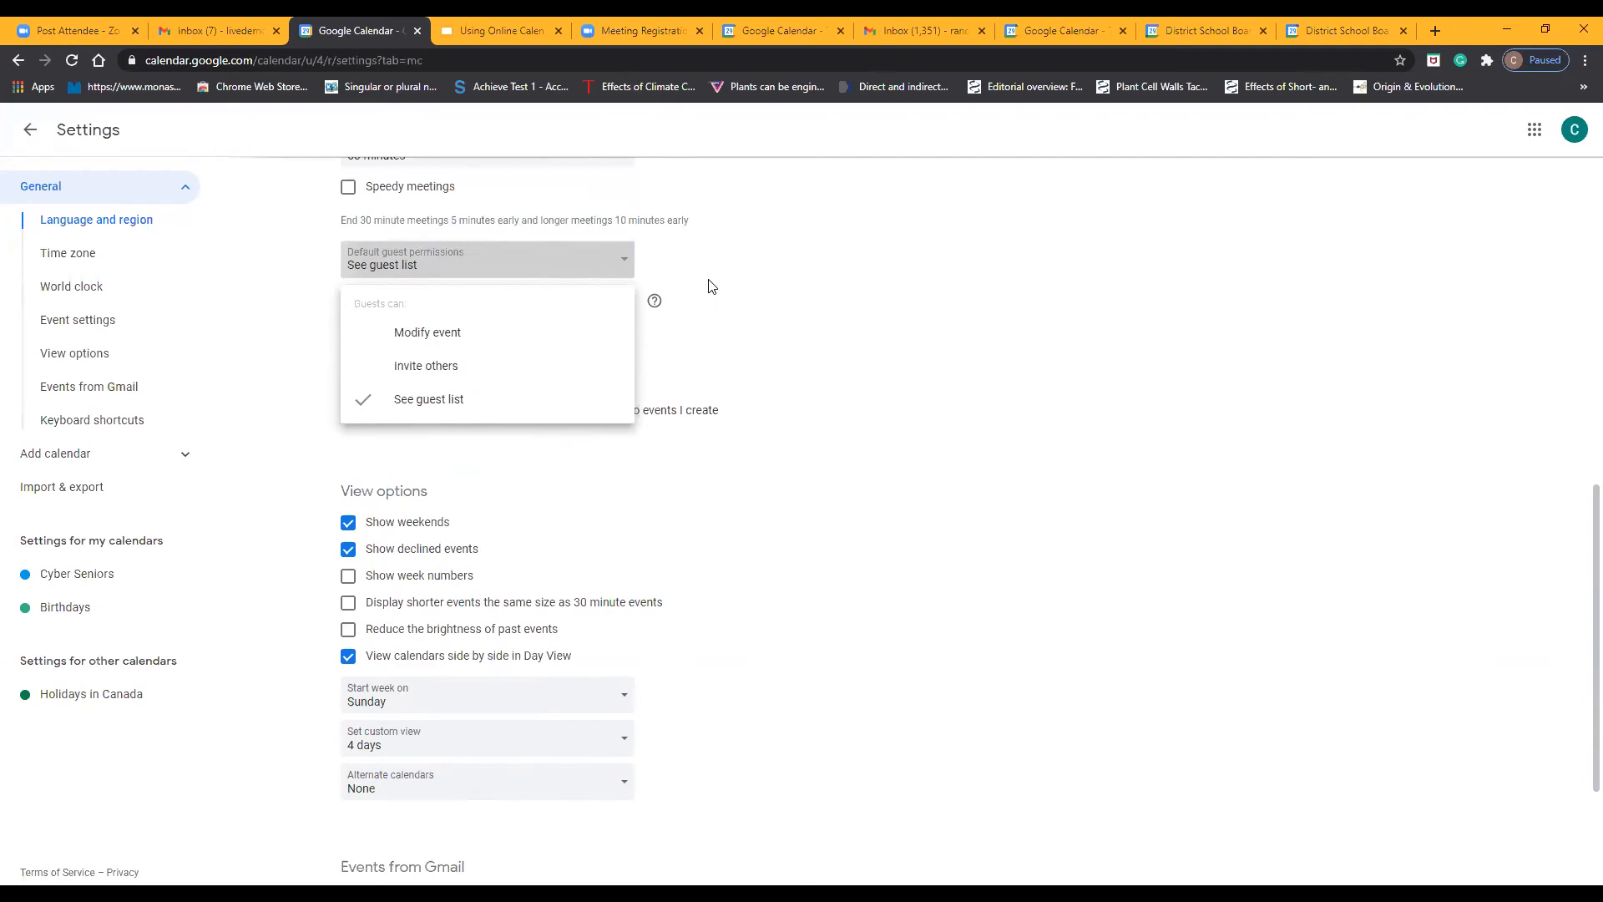
{"action": "left_click", "coordinate": [359, 374]}
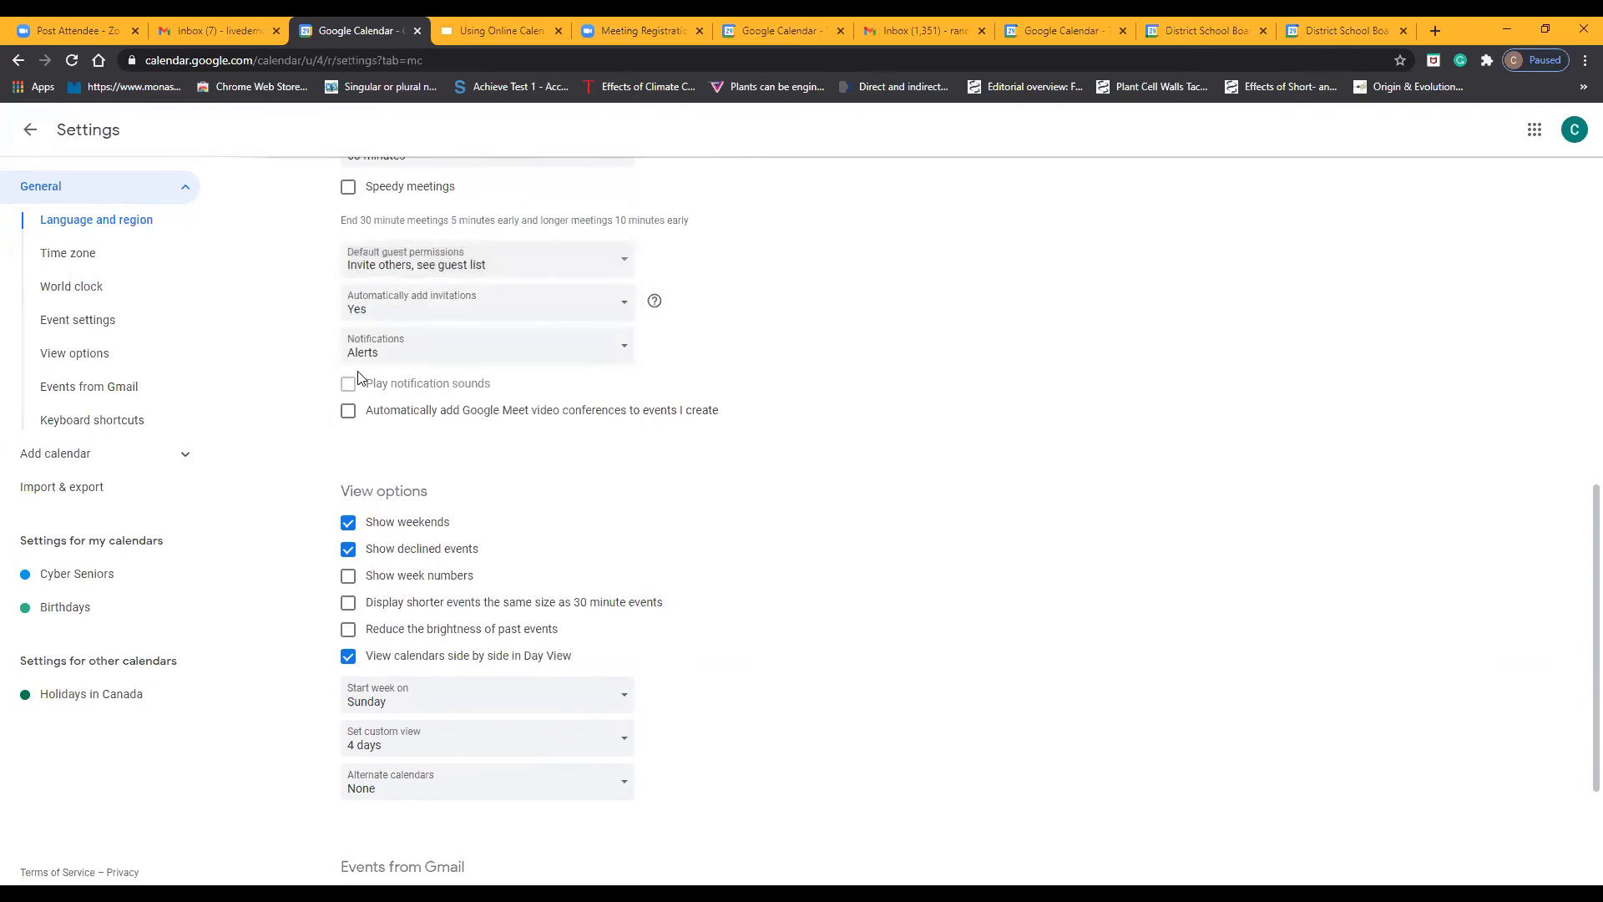
{"action": "left_click", "coordinate": [418, 264]}
{"action": "left_click", "coordinate": [401, 397]}
Try the automatic invitation option "No, only show invitations to which I have responded" and set it back to Yes
{"action": "left_click", "coordinate": [581, 311]}
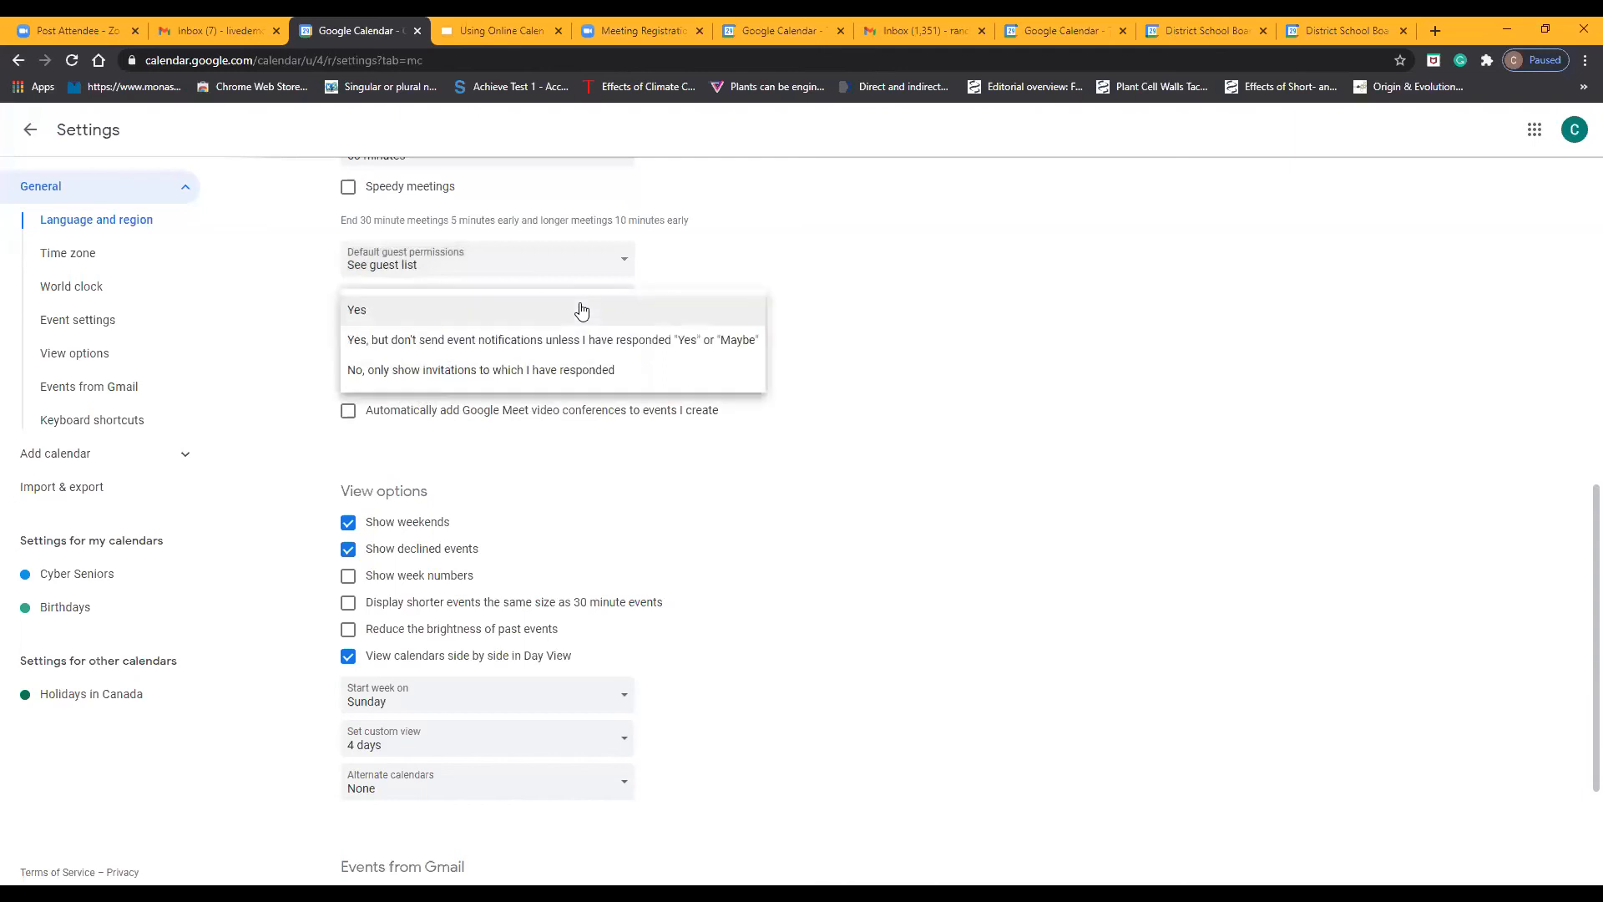
{"action": "left_click", "coordinate": [807, 273]}
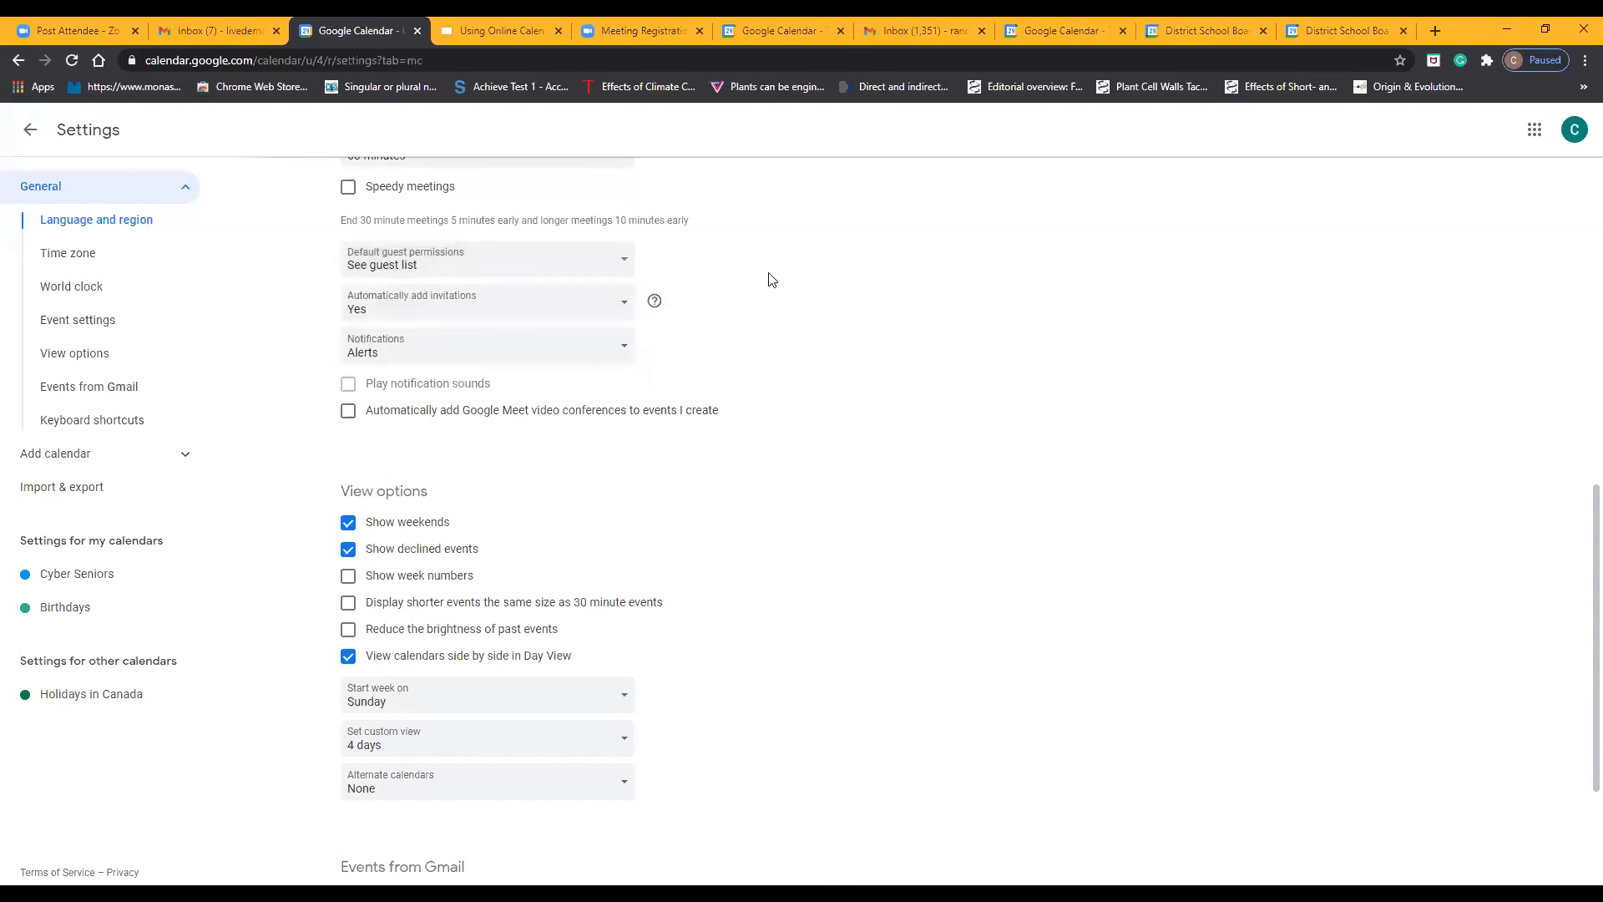
{"action": "left_click", "coordinate": [603, 309]}
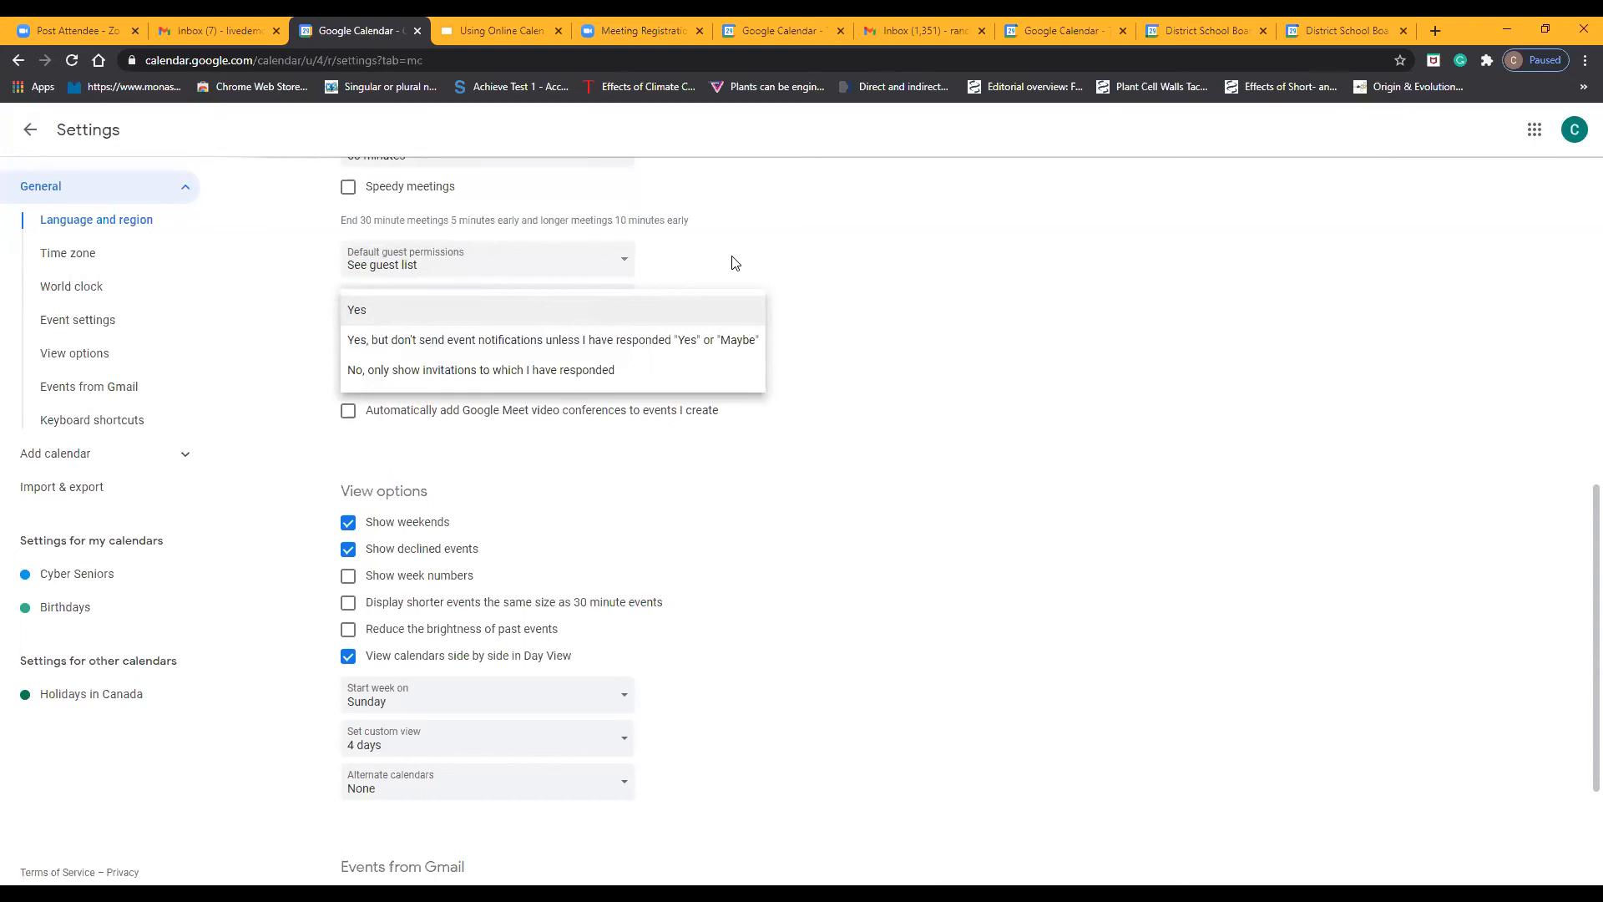
{"action": "left_click", "coordinate": [497, 372]}
{"action": "left_click", "coordinate": [492, 319]}
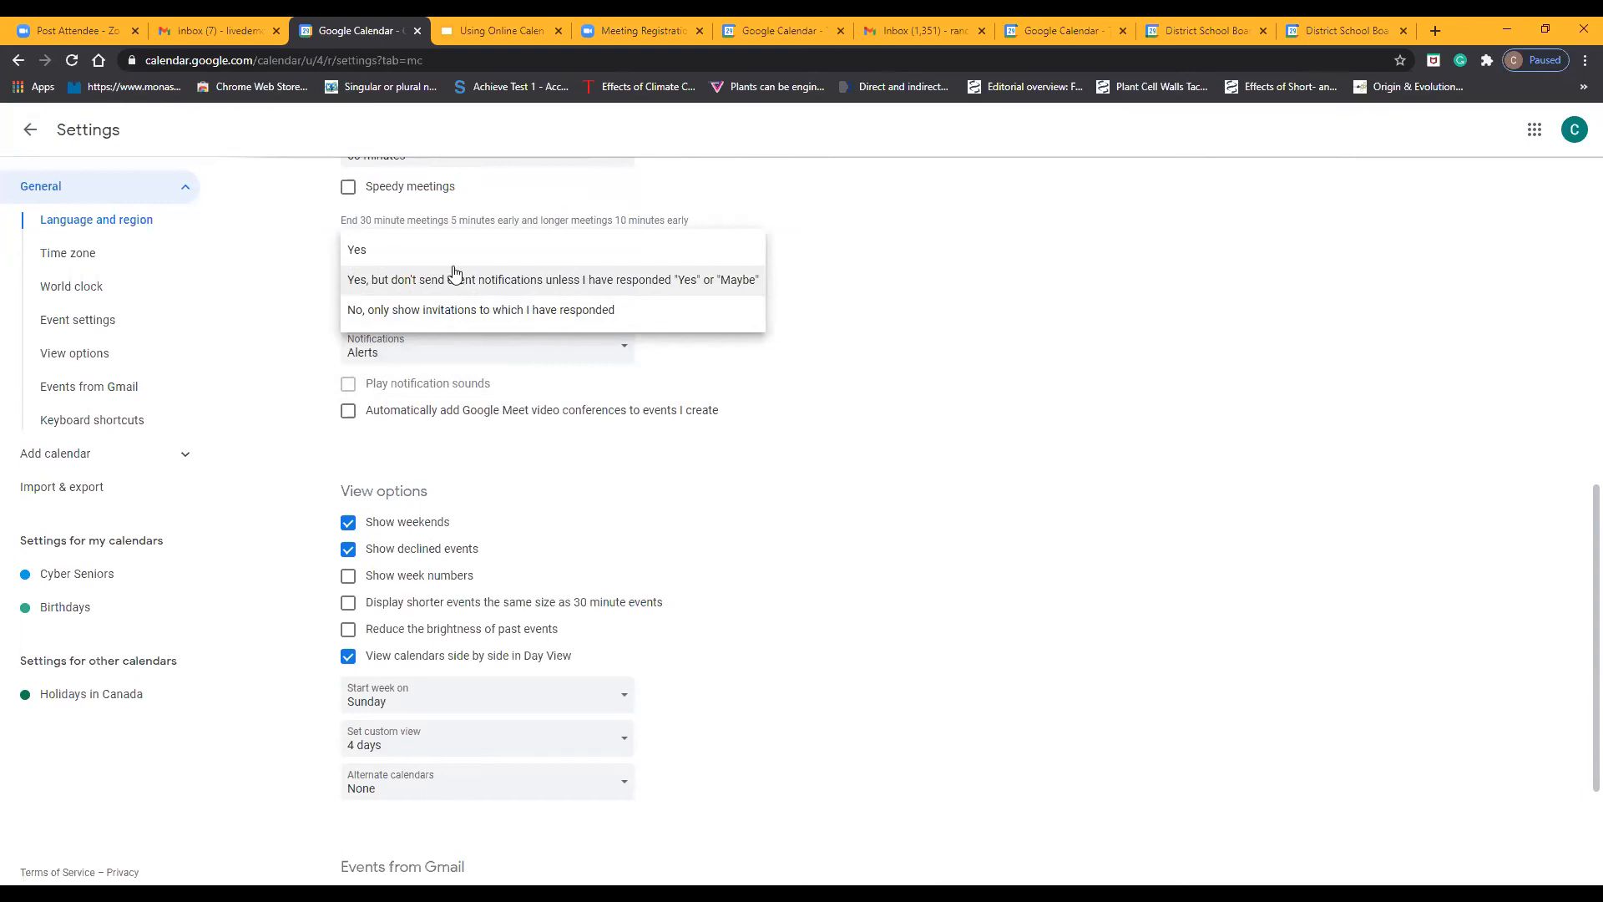
{"action": "left_click", "coordinate": [449, 262]}
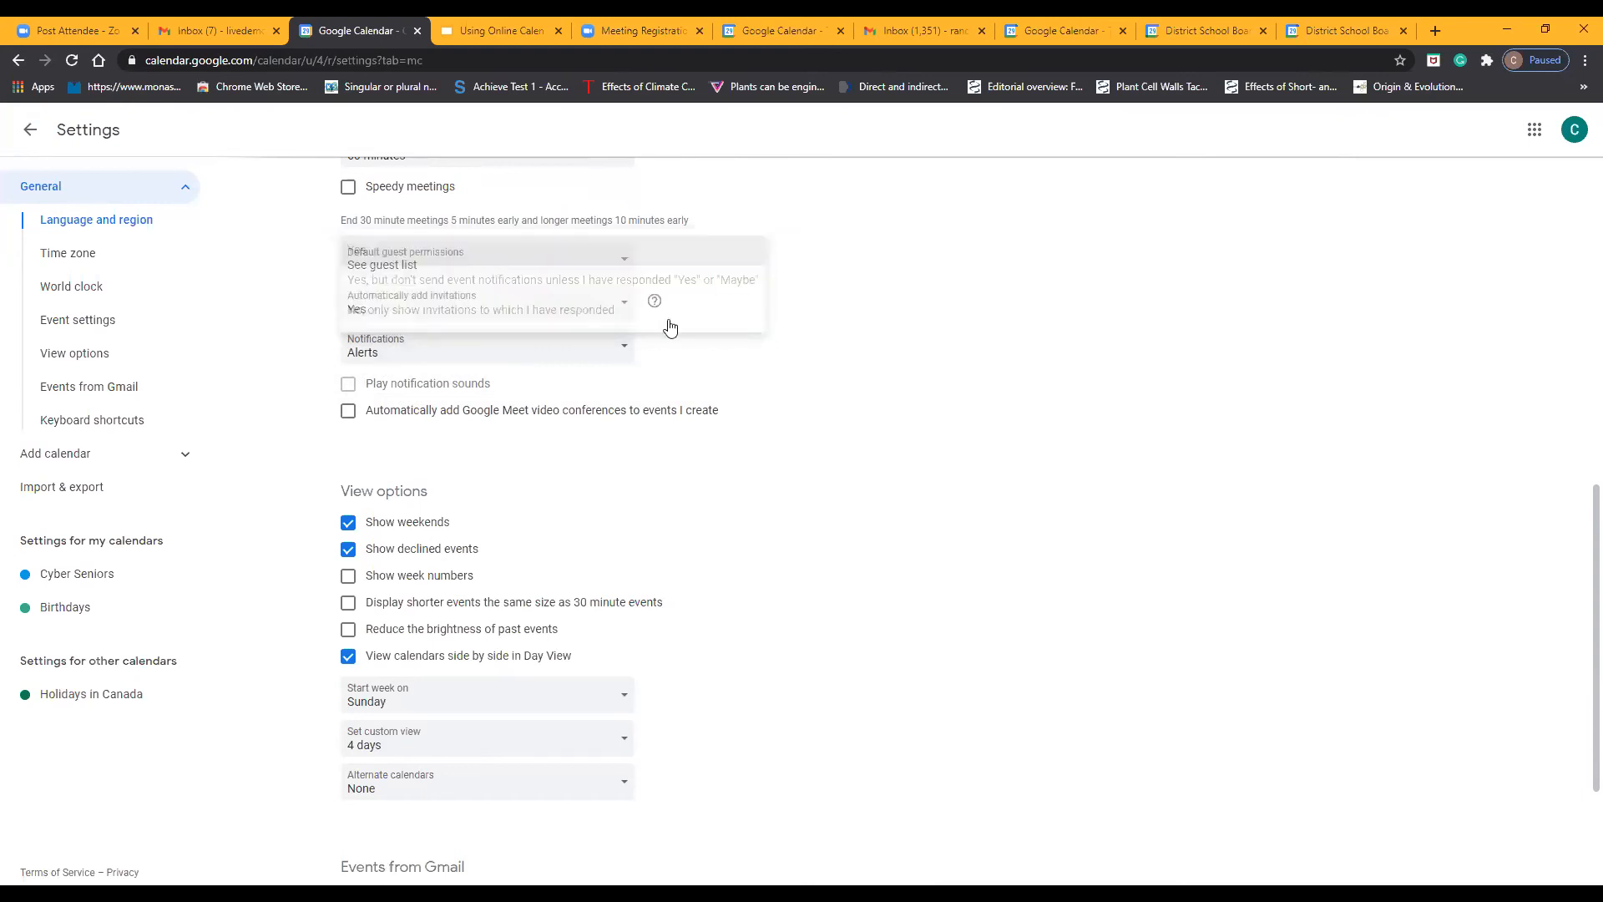
Try the Off and Desktop notifications options for event notifications and return the setting to Alerts
{"action": "scroll", "coordinate": [665, 322], "scroll_direction": "down", "scroll_amount": 2}
{"action": "scroll", "coordinate": [623, 348], "scroll_direction": "up", "scroll_amount": 1}
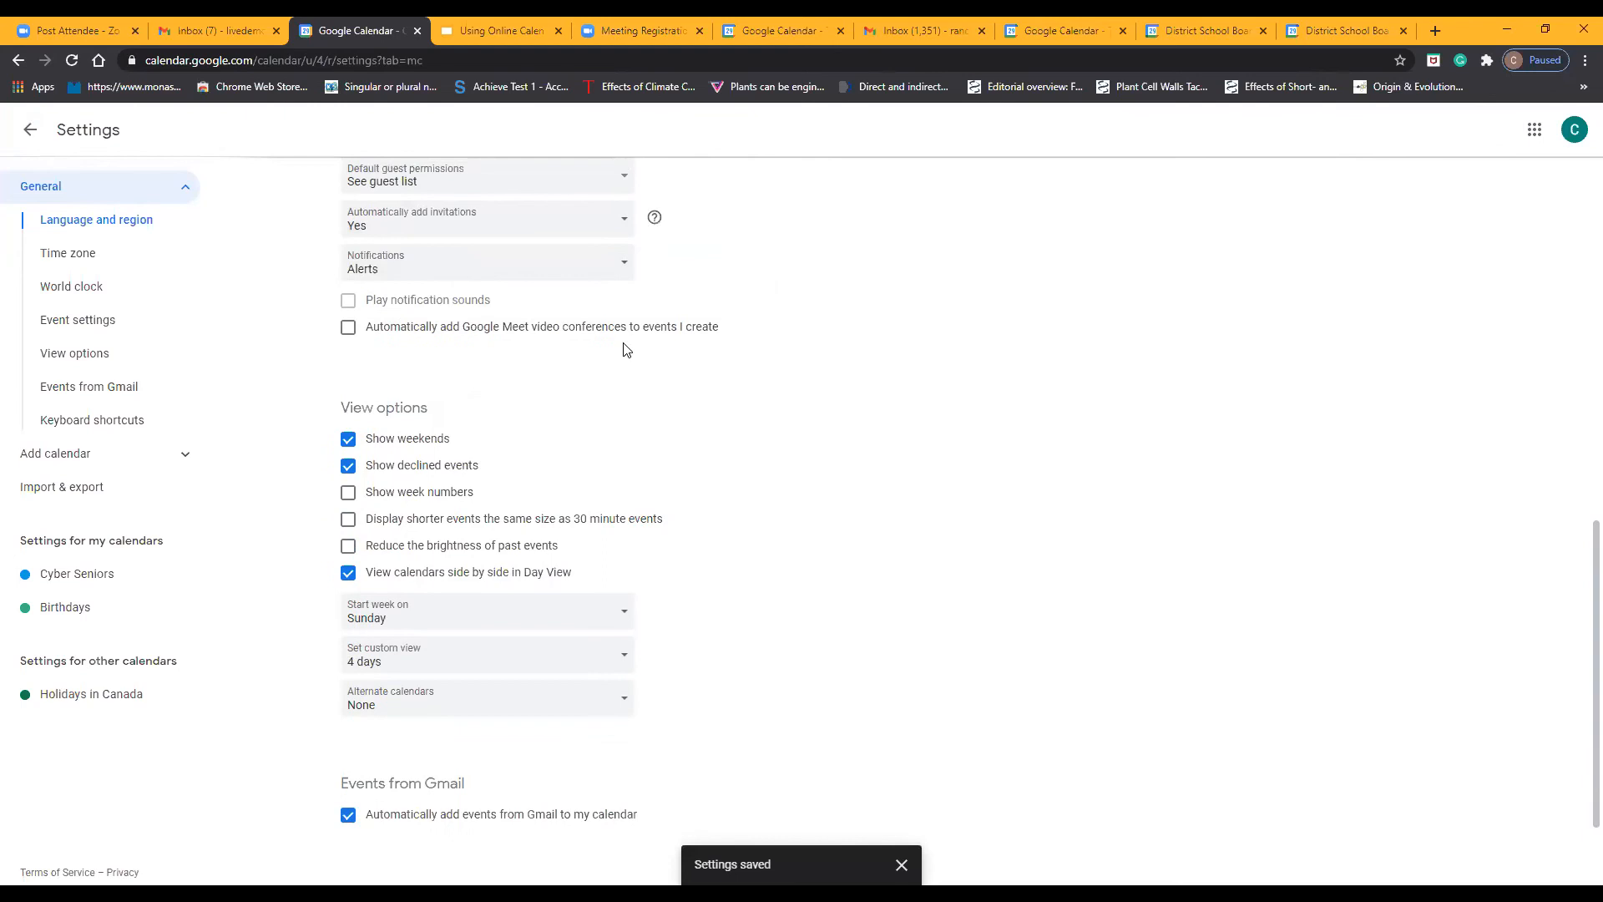
{"action": "left_click", "coordinate": [571, 273]}
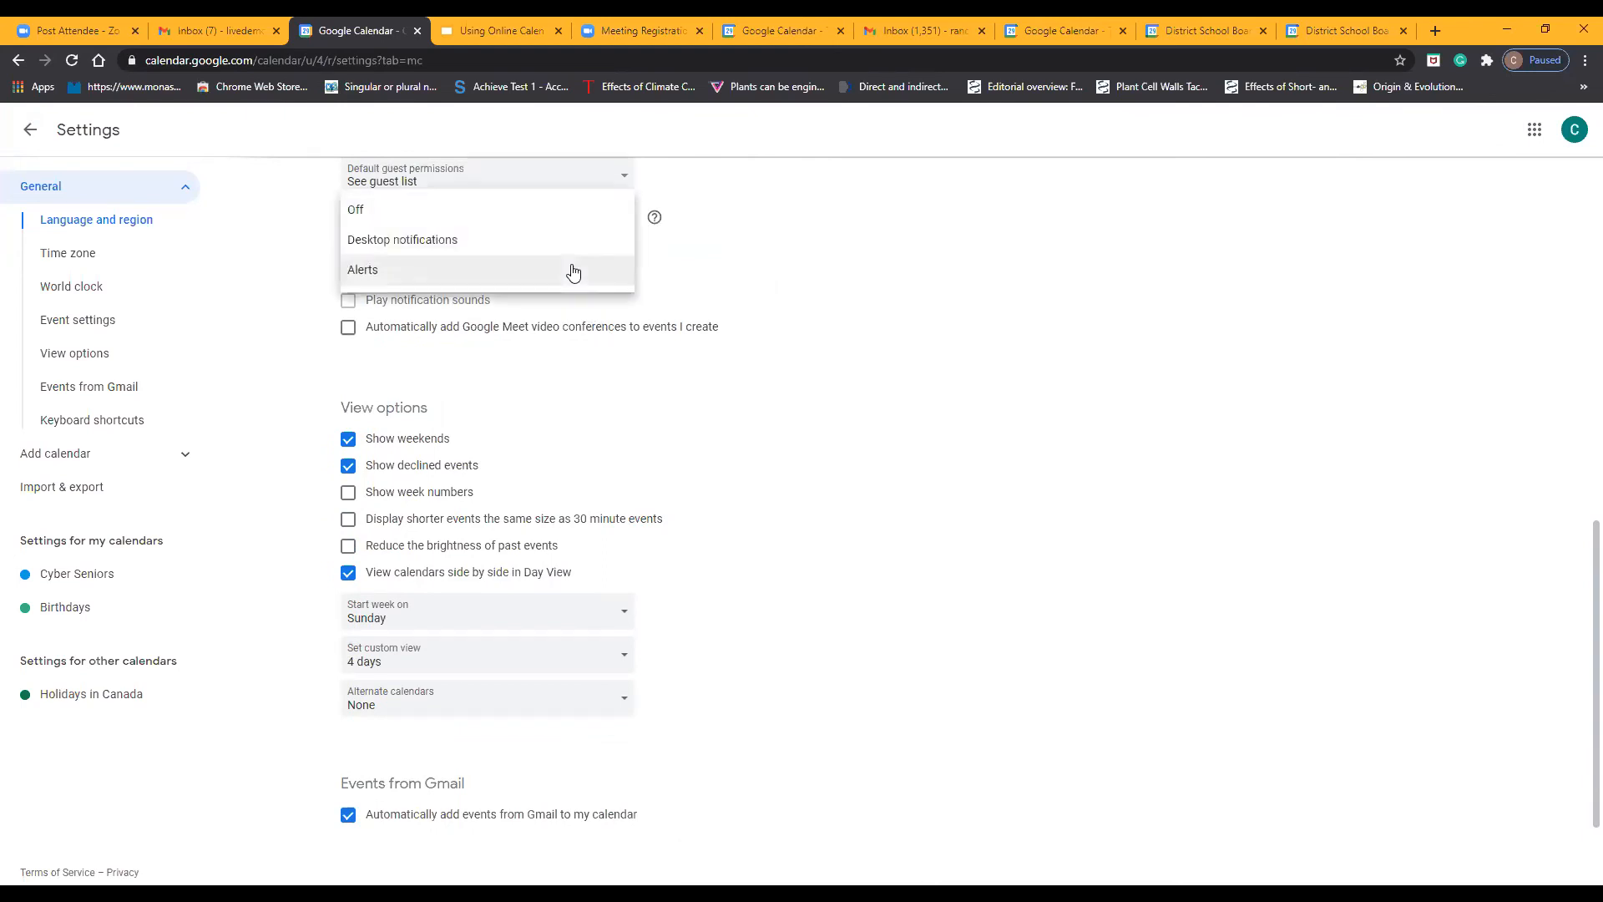
{"action": "left_click", "coordinate": [421, 219]}
{"action": "left_click", "coordinate": [454, 266]}
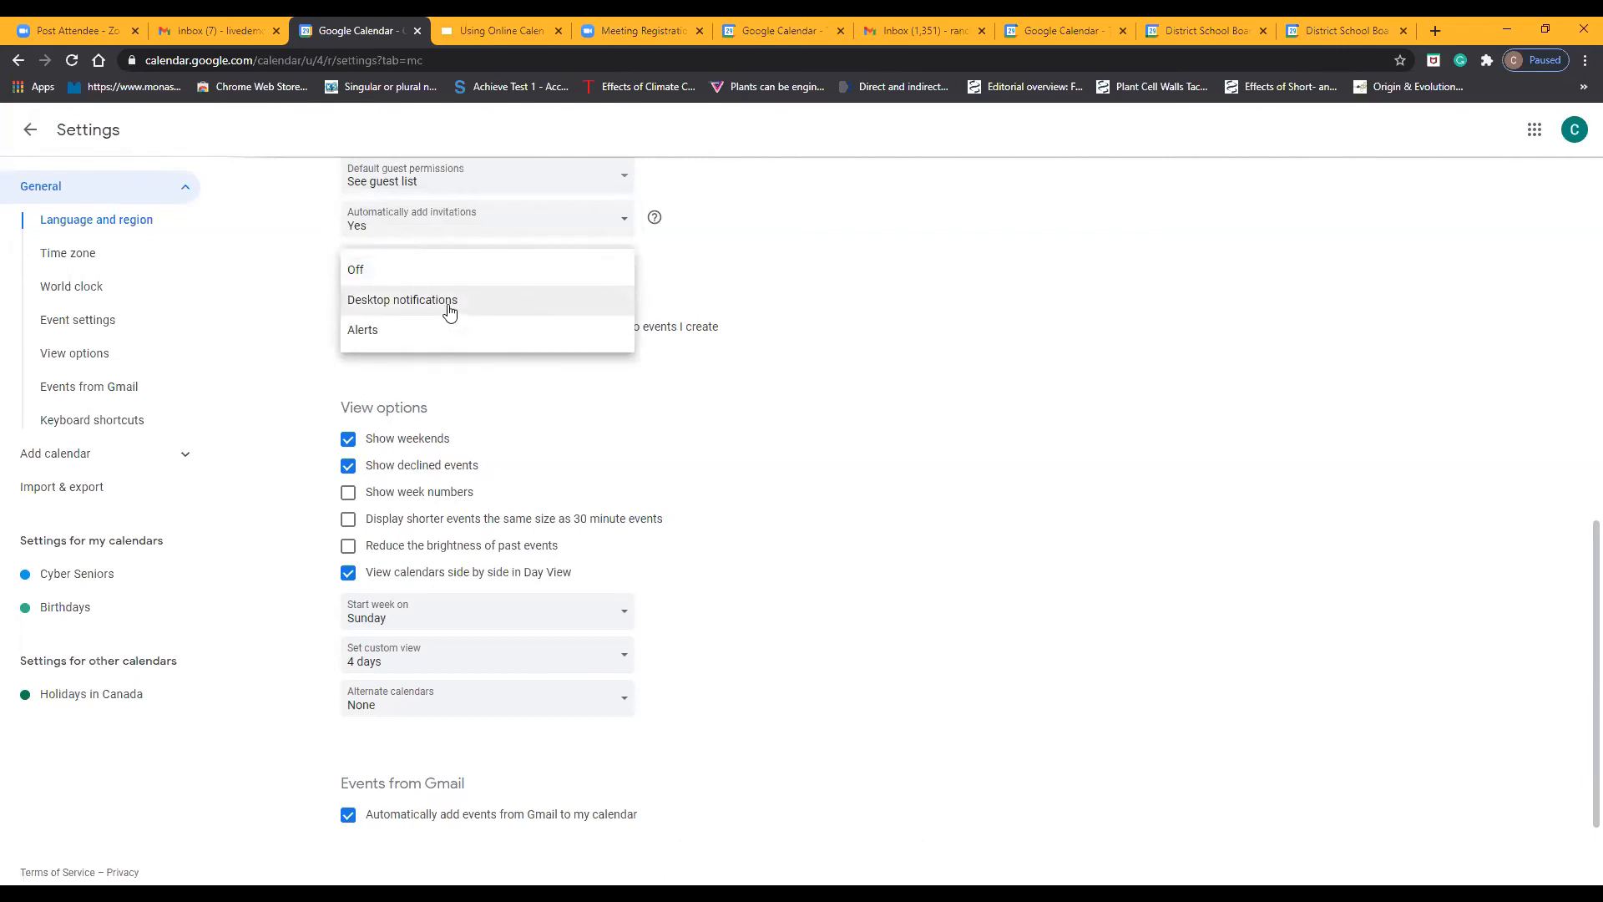
{"action": "left_click", "coordinate": [449, 309]}
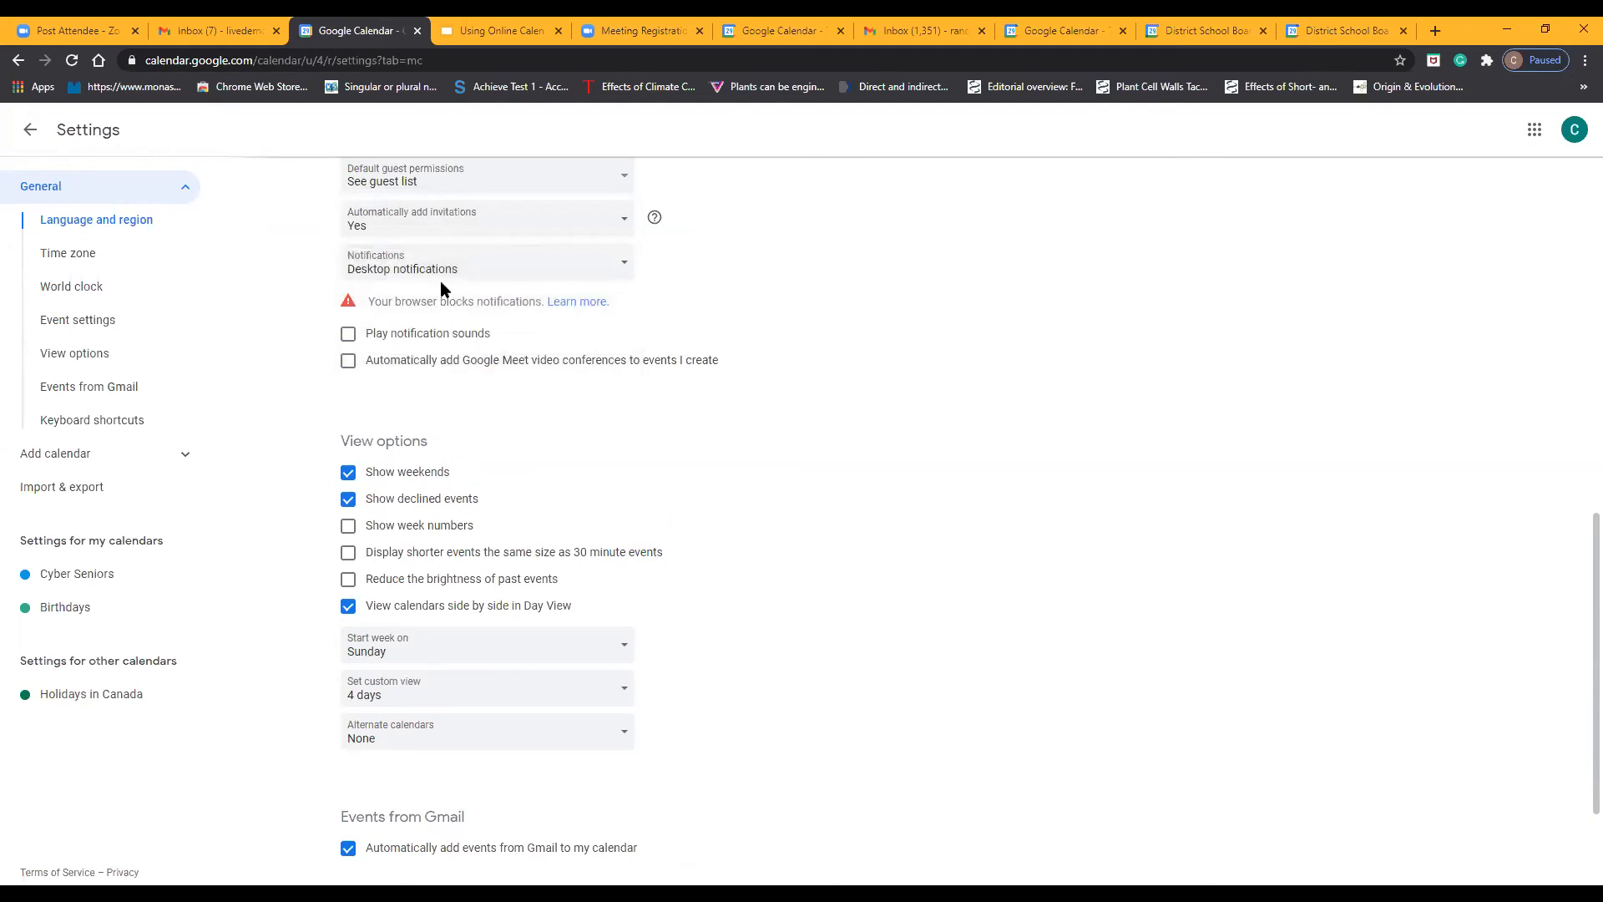
{"action": "left_click", "coordinate": [441, 275]}
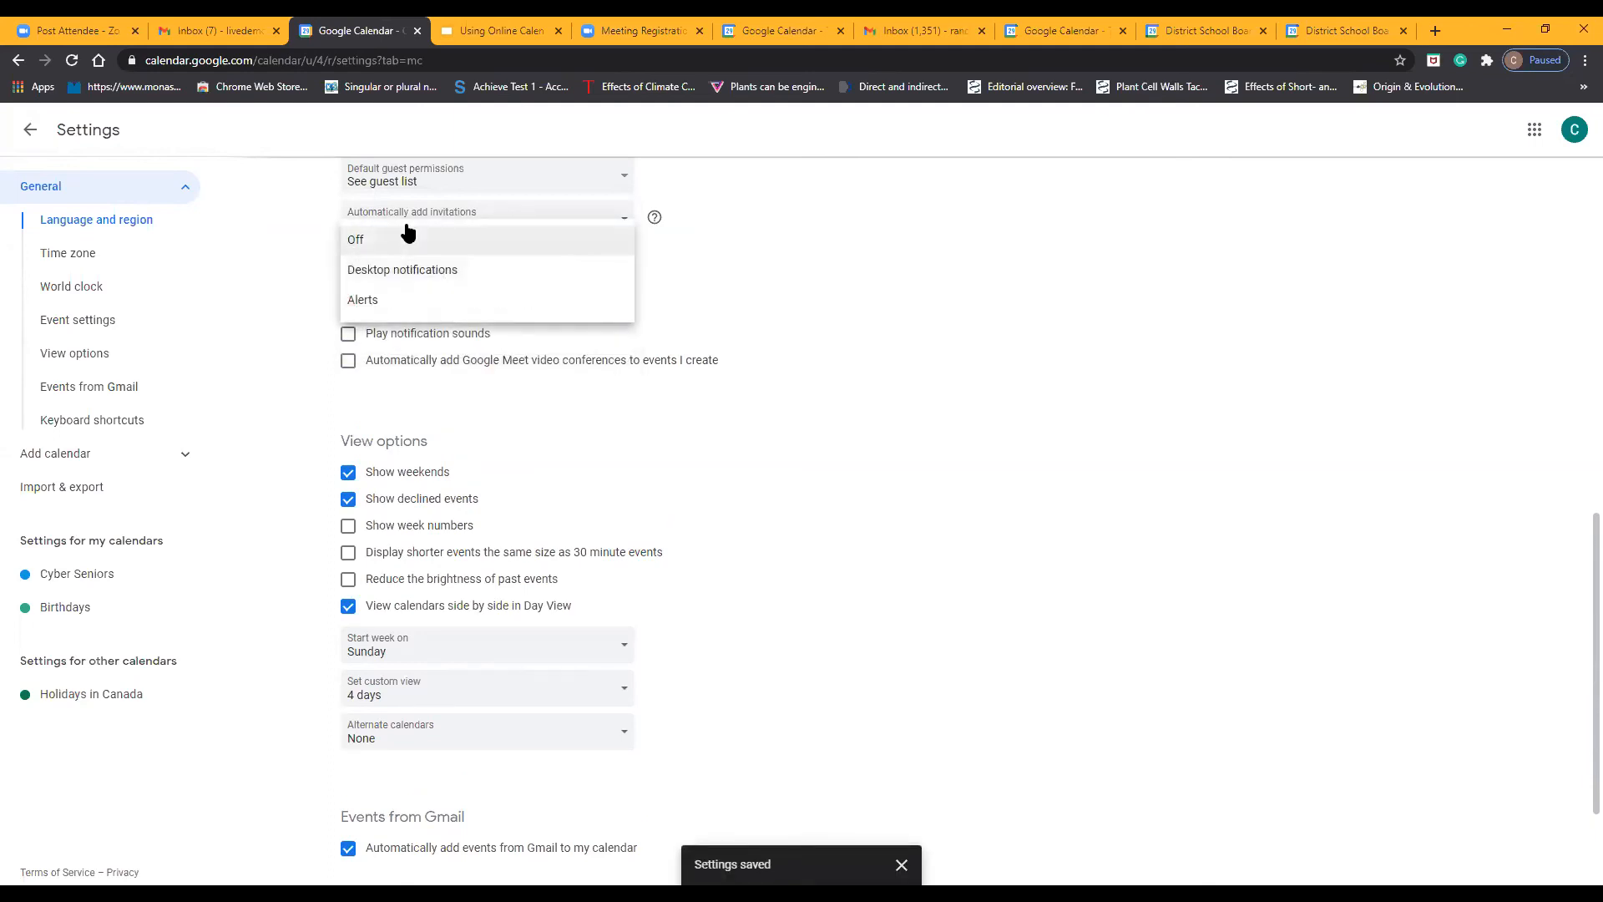
{"action": "left_click", "coordinate": [418, 305]}
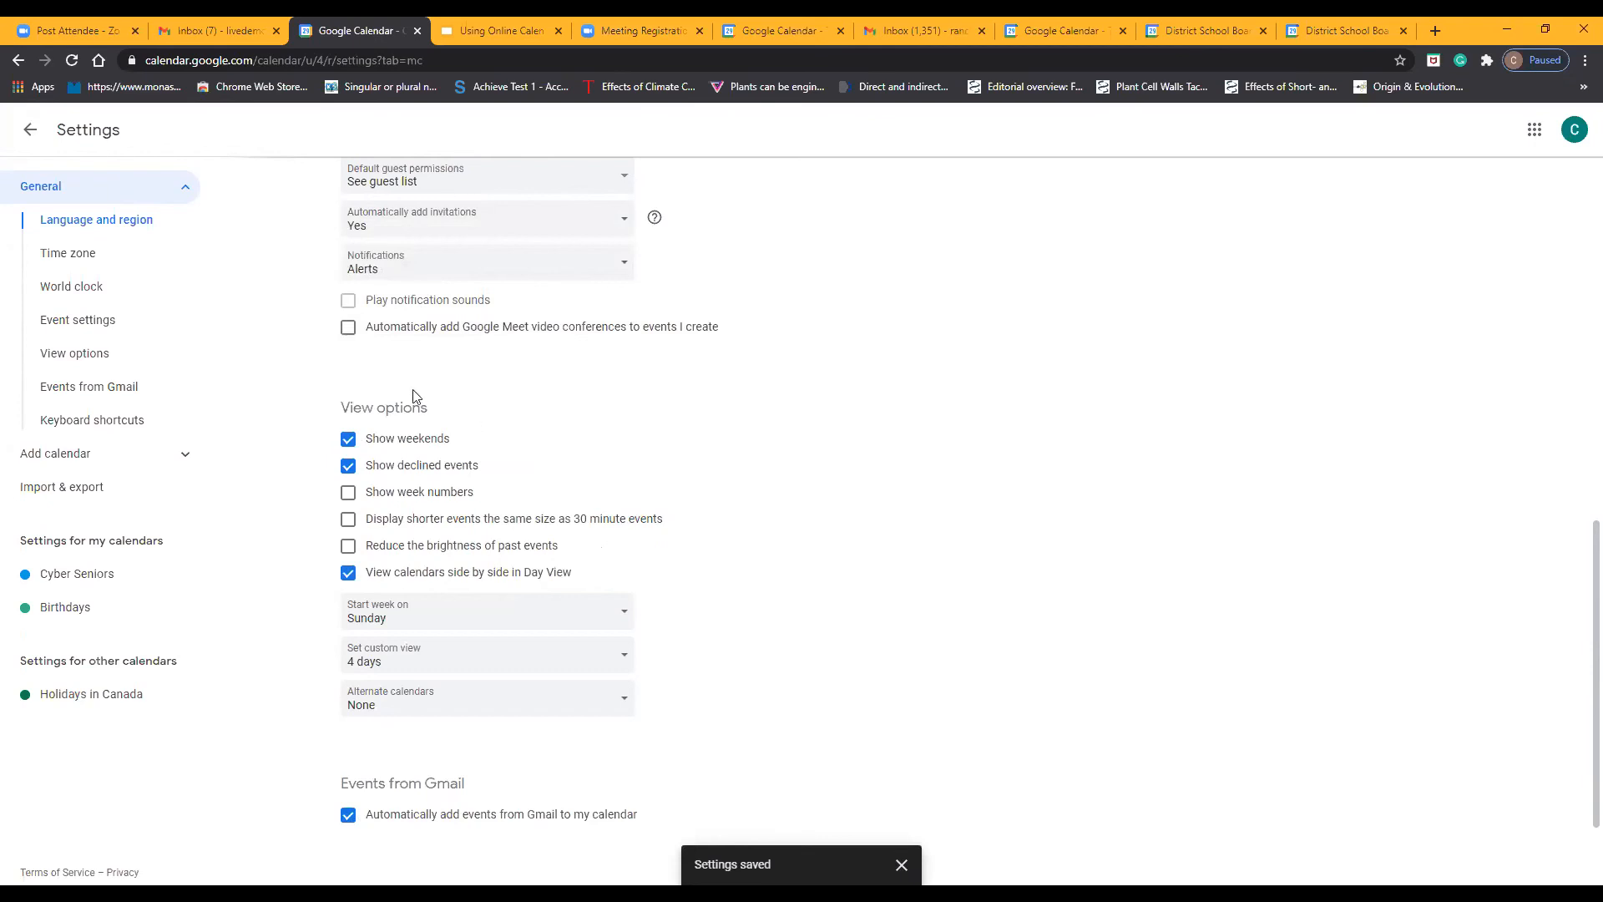
Turn off the display of declined events in the view options
{"action": "scroll", "coordinate": [434, 343], "scroll_direction": "down", "scroll_amount": 2}
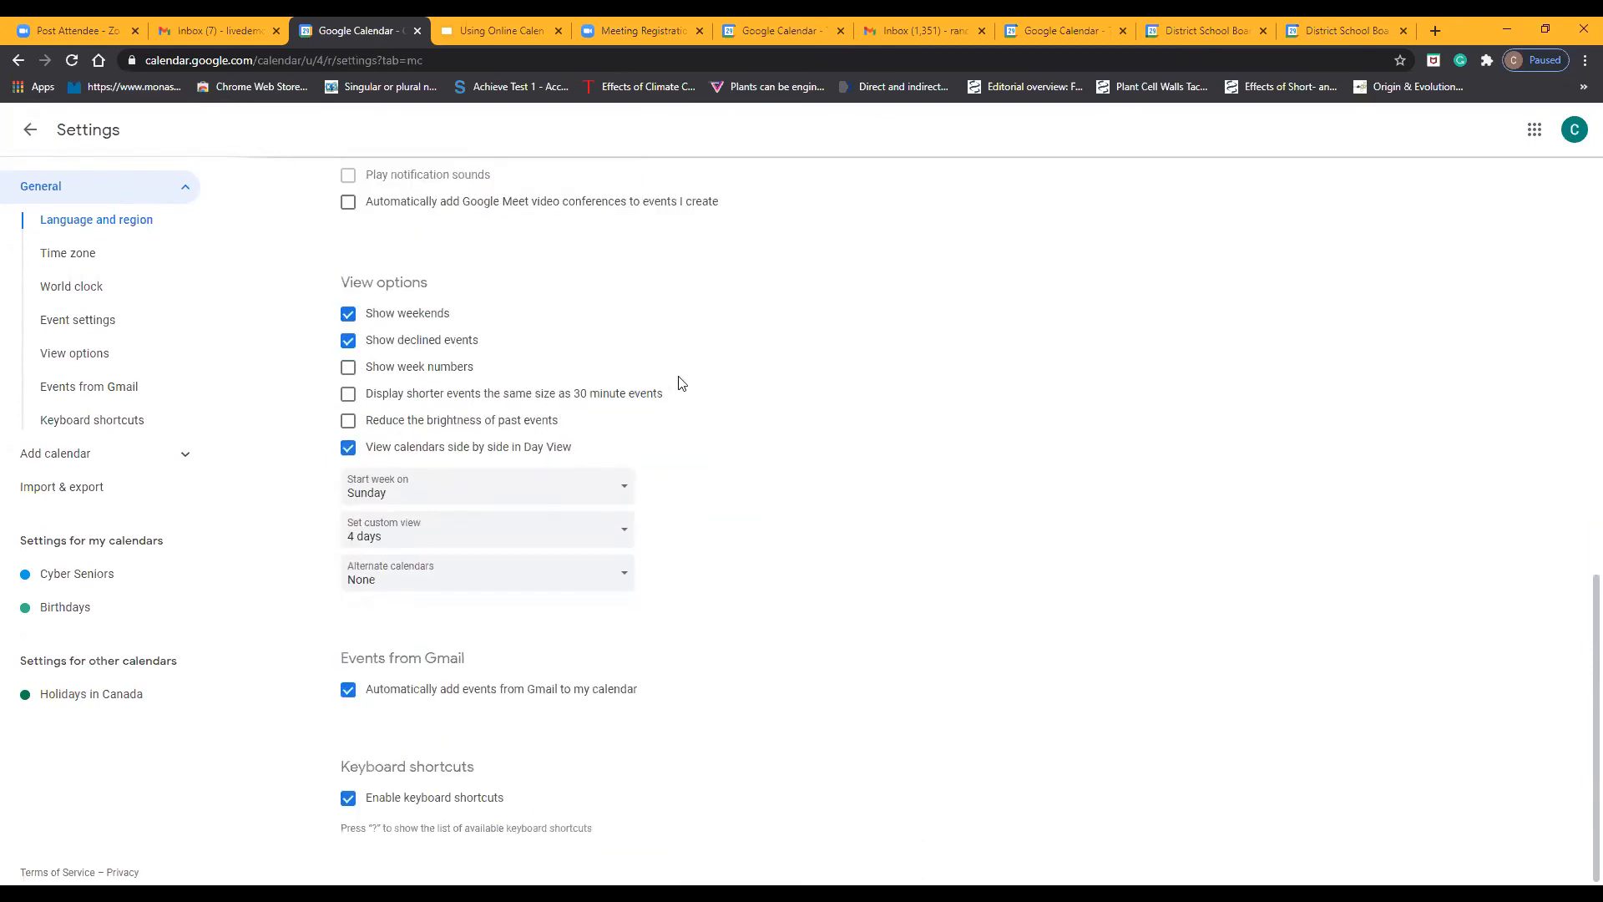
{"action": "left_click", "coordinate": [348, 342]}
Turn the week numbers and the reduced brightness of past events on and off again
{"action": "left_click", "coordinate": [349, 369]}
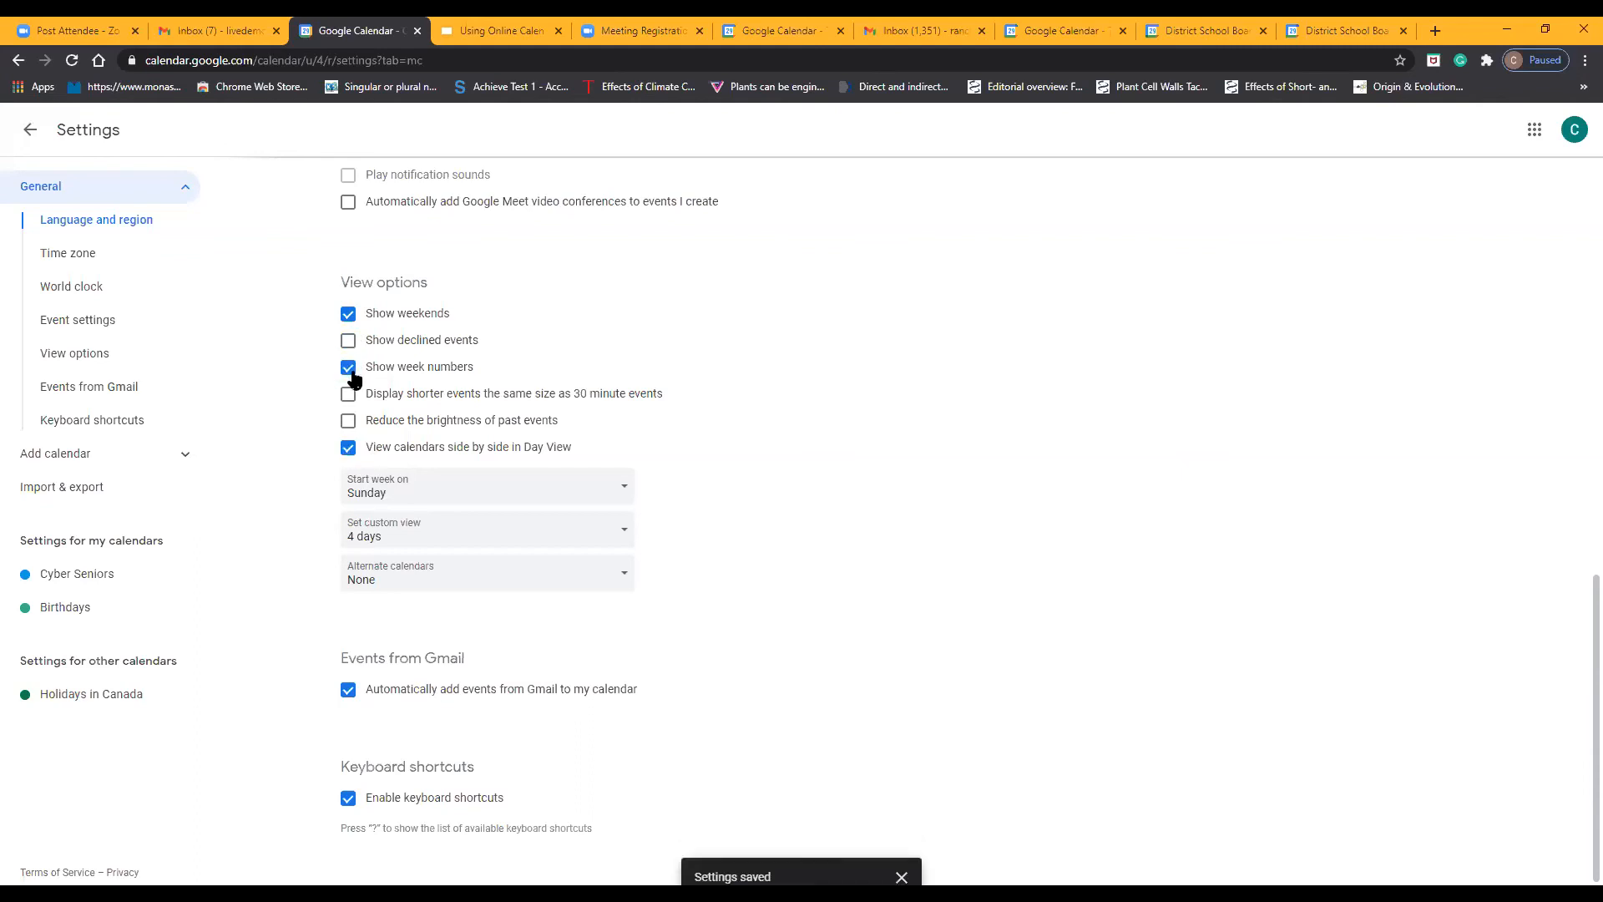
{"action": "left_click", "coordinate": [349, 370]}
{"action": "left_click", "coordinate": [348, 421]}
{"action": "left_click", "coordinate": [348, 420]}
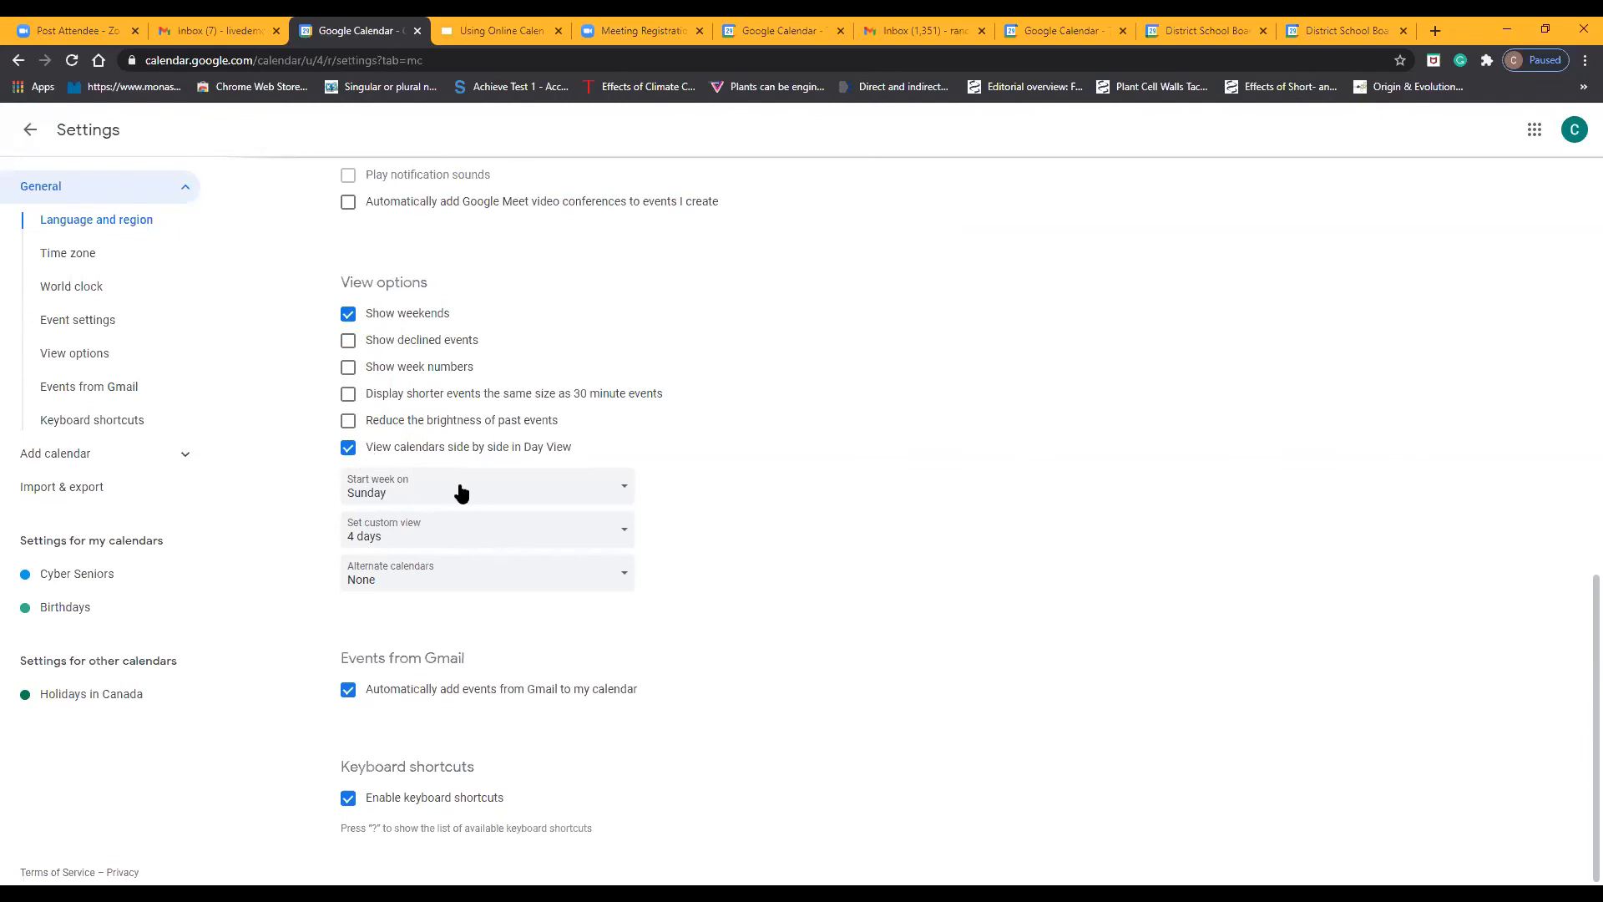
Examine the choices for the week's start day, custom view and alternate calendars, and return to the calendar
{"action": "left_click", "coordinate": [490, 491]}
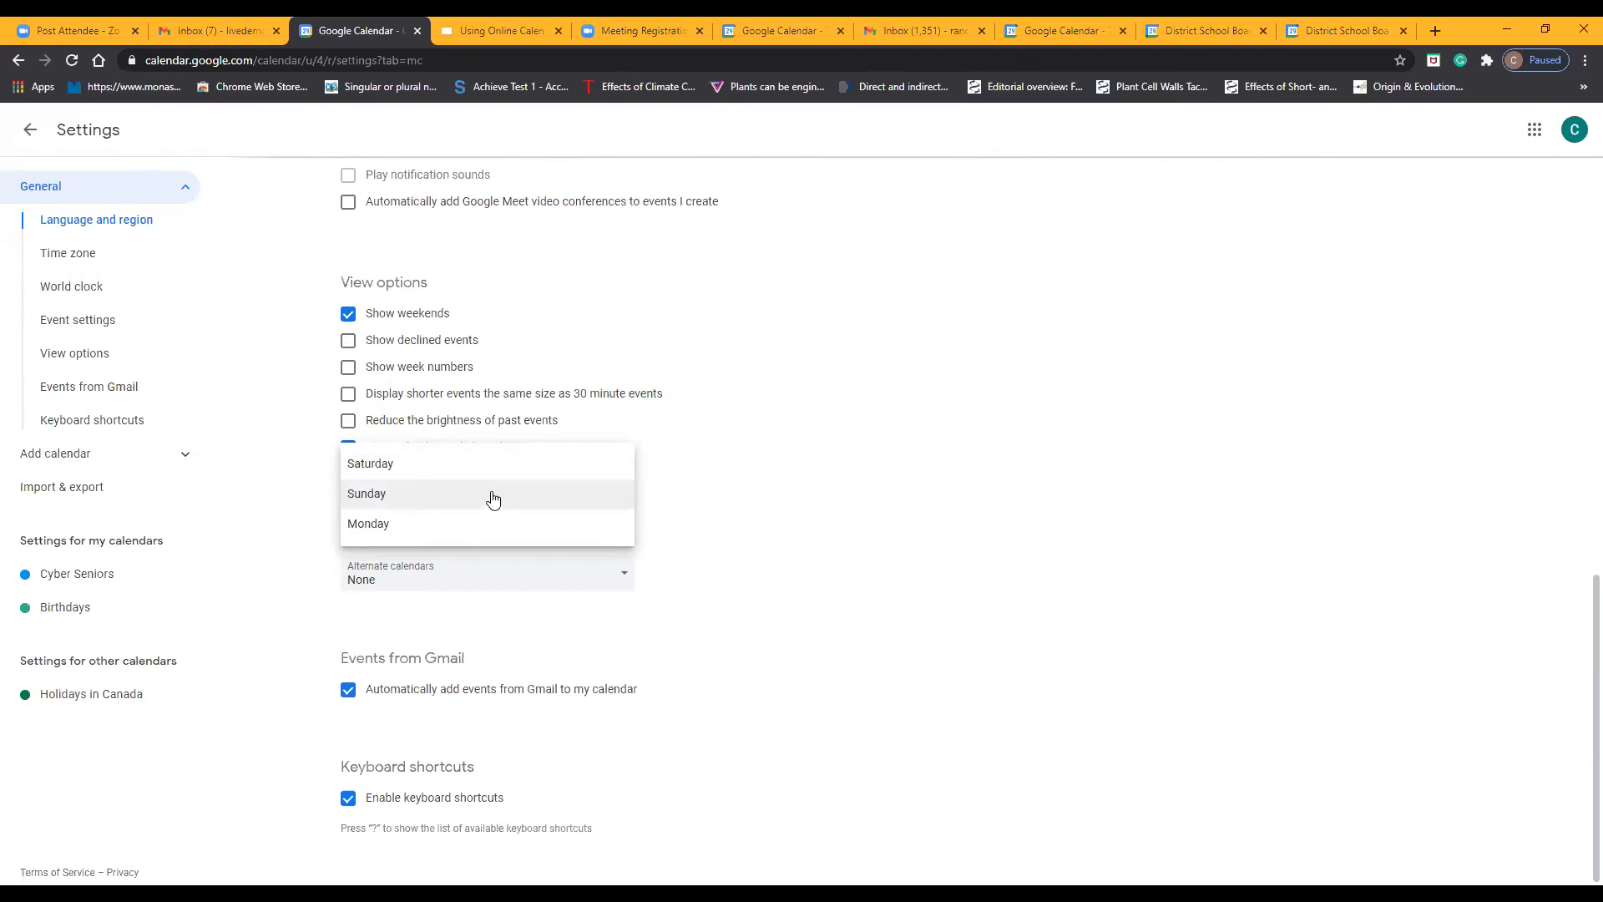
{"action": "left_click", "coordinate": [493, 498]}
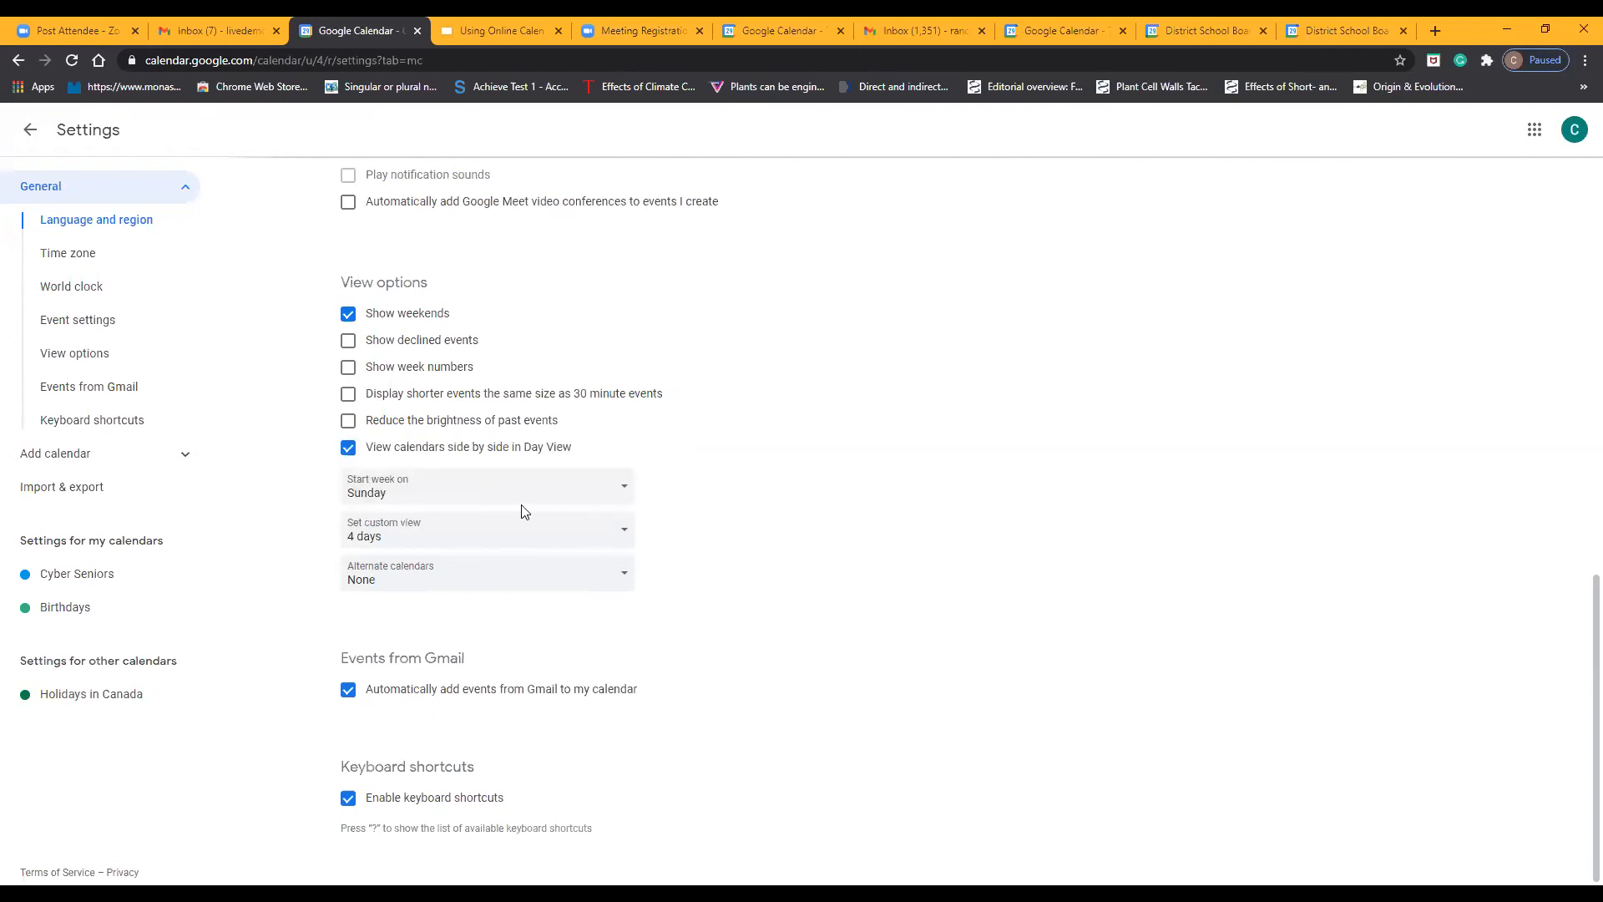
{"action": "left_click", "coordinate": [520, 495]}
{"action": "left_click", "coordinate": [526, 505]}
{"action": "left_click", "coordinate": [578, 539]}
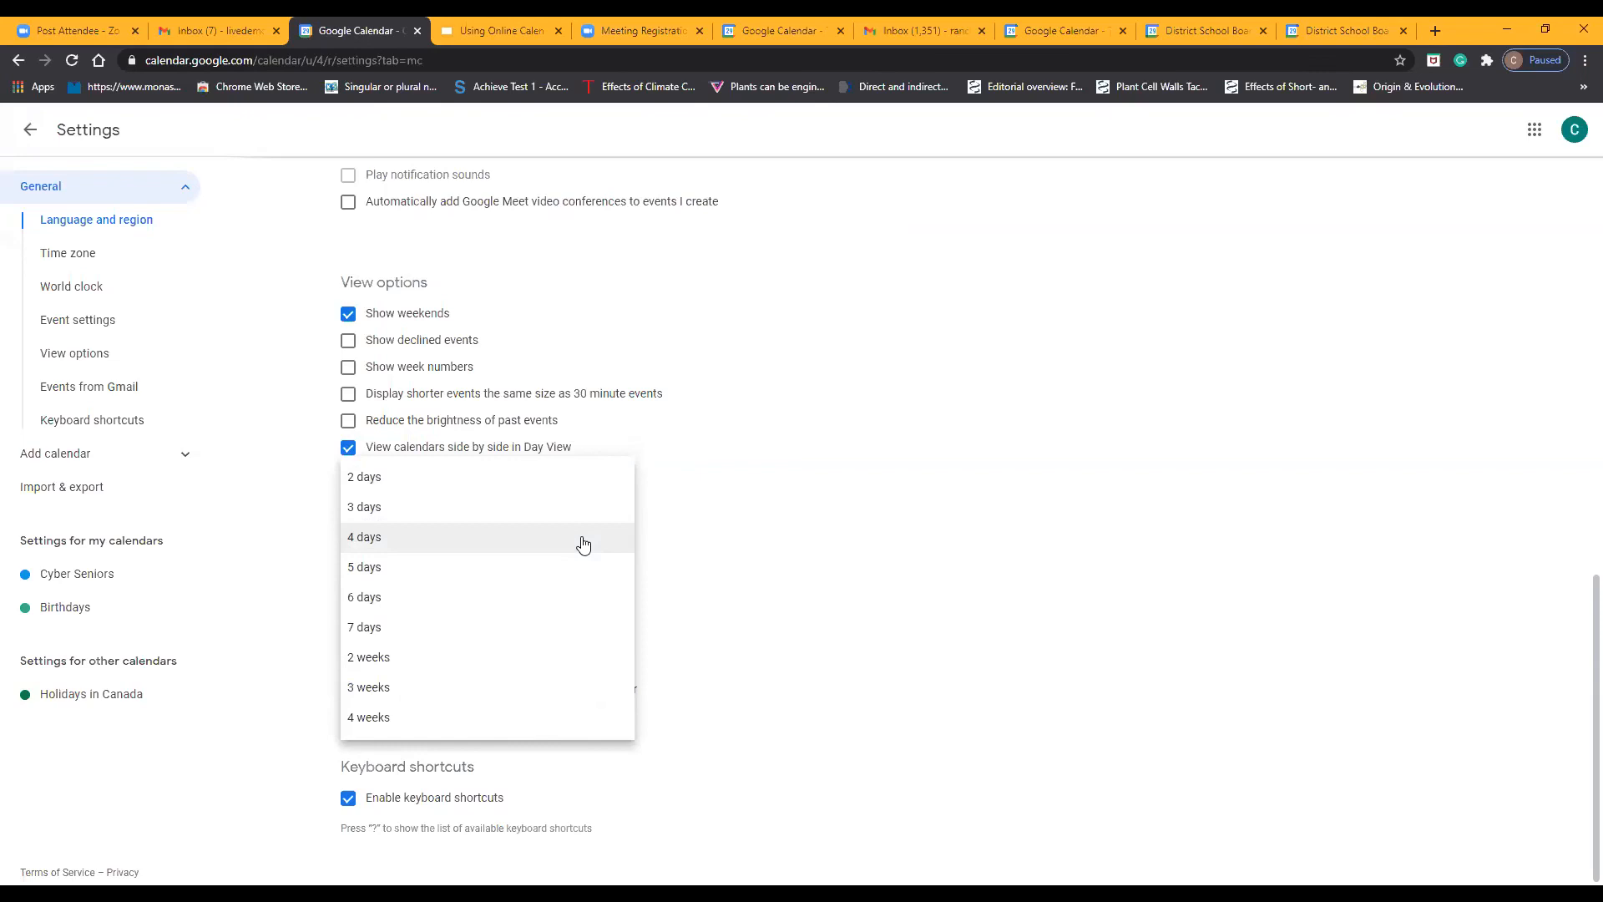
{"action": "left_click", "coordinate": [686, 535]}
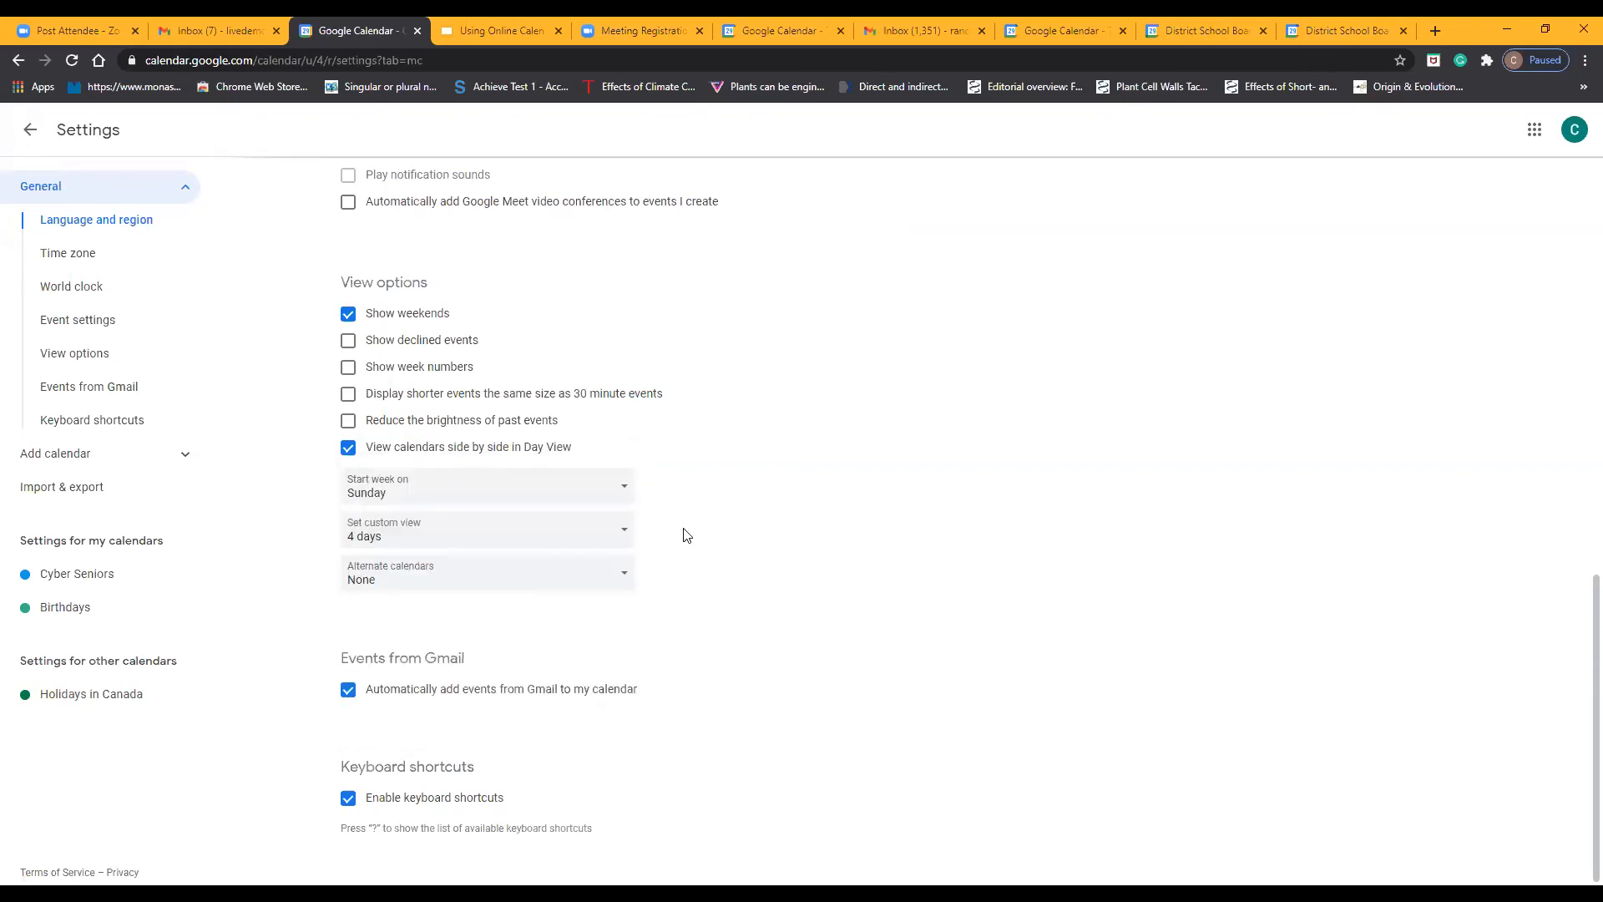
{"action": "left_click", "coordinate": [601, 576]}
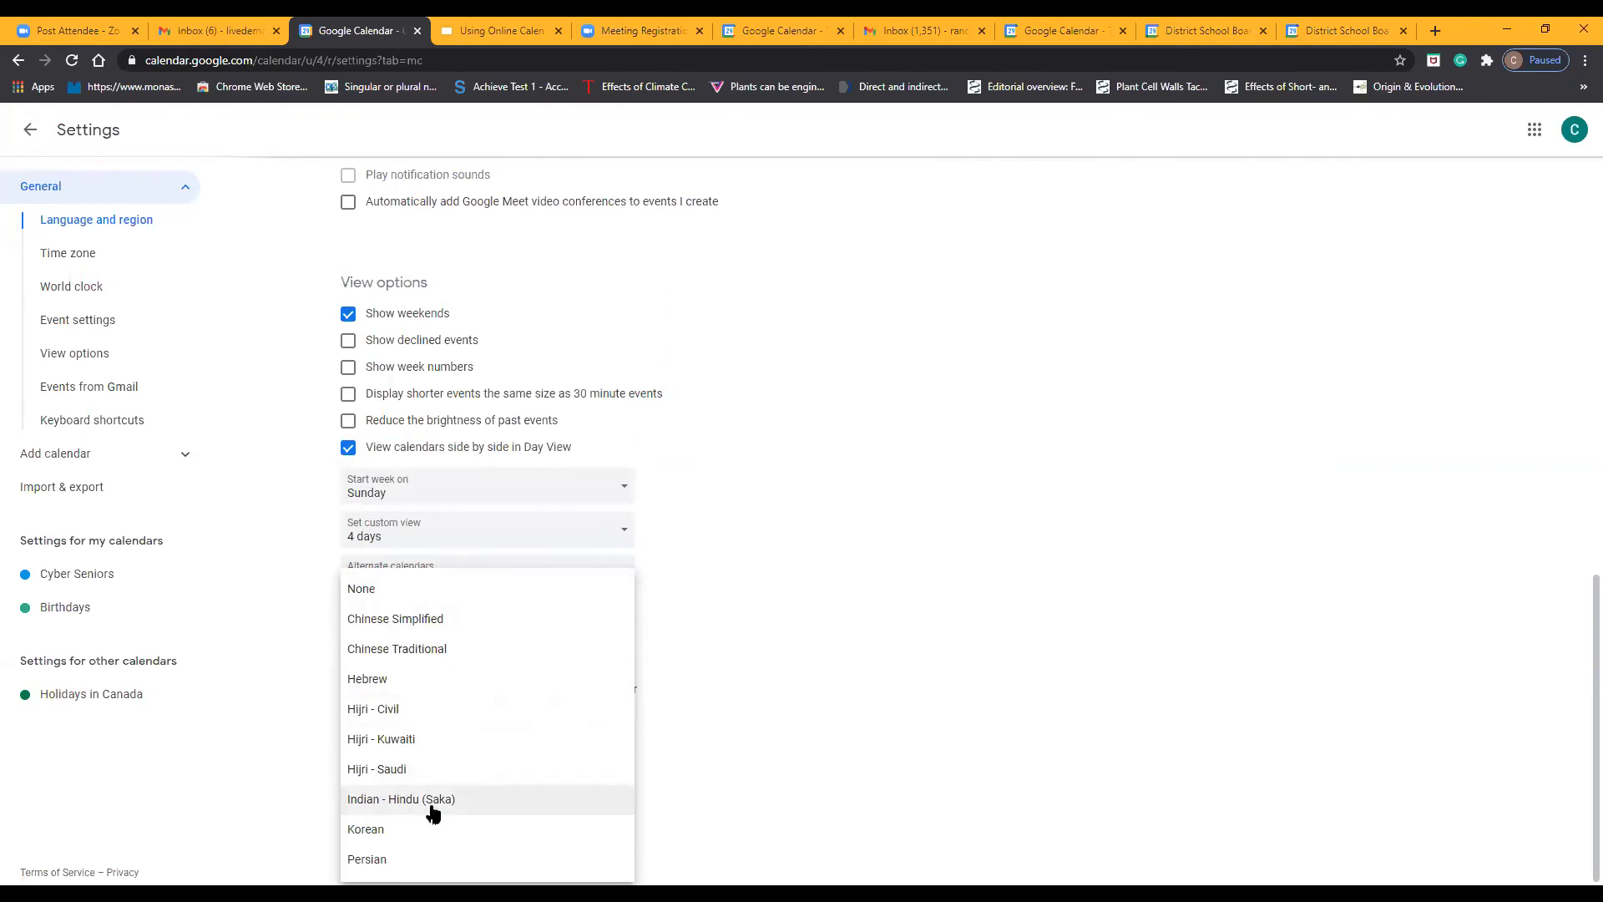
{"action": "left_click", "coordinate": [567, 587]}
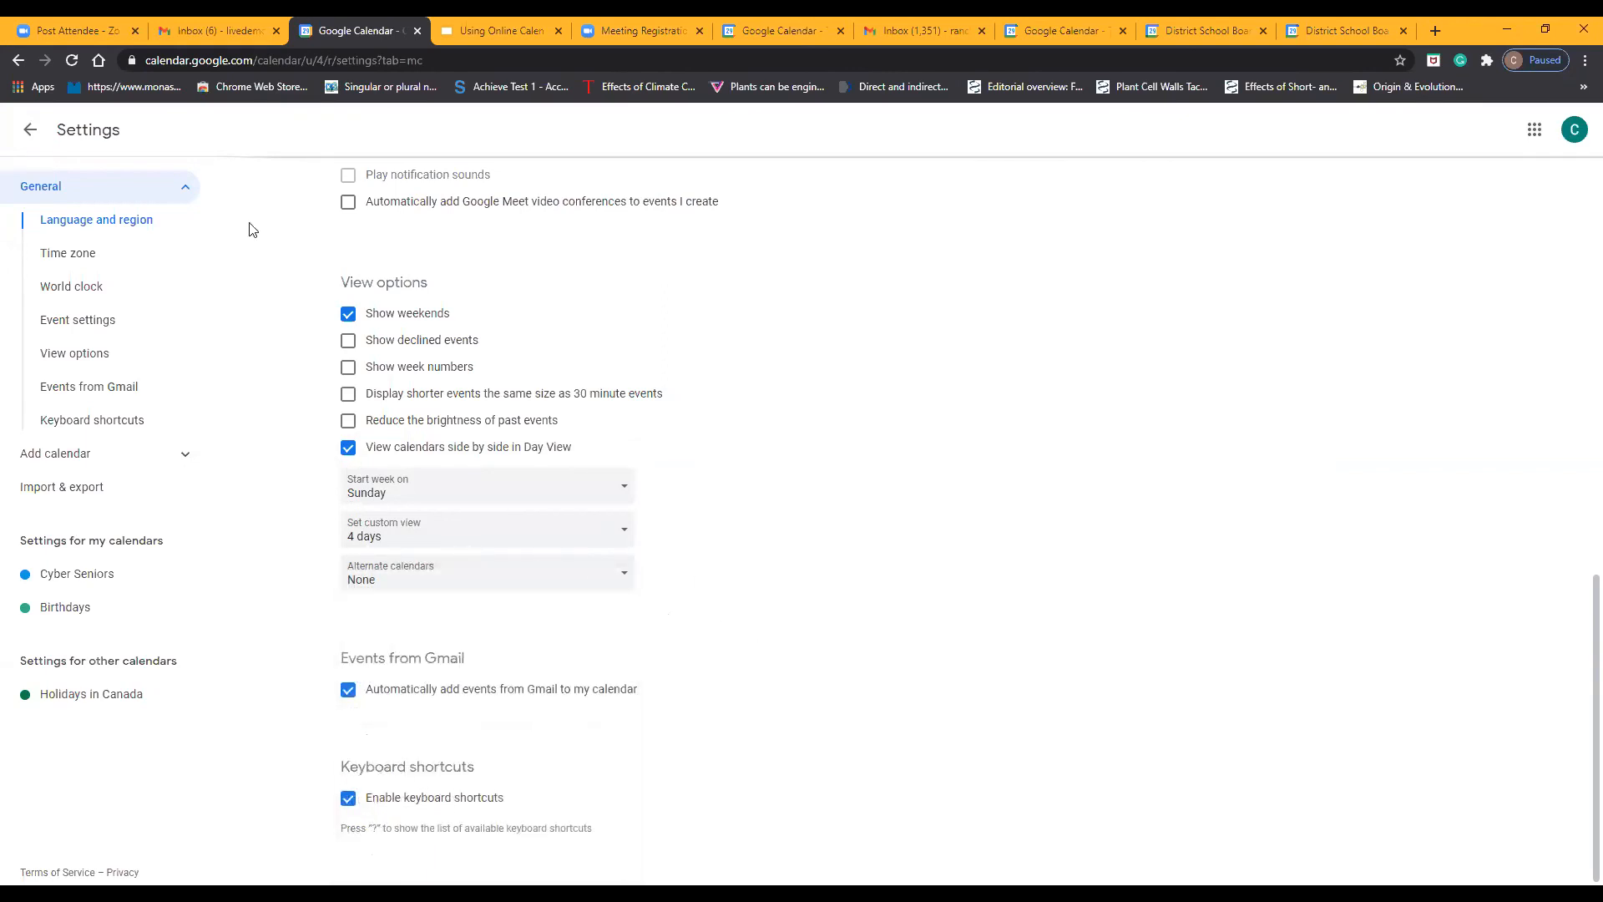
{"action": "scroll", "coordinate": [359, 233], "scroll_direction": "up", "scroll_amount": 3}
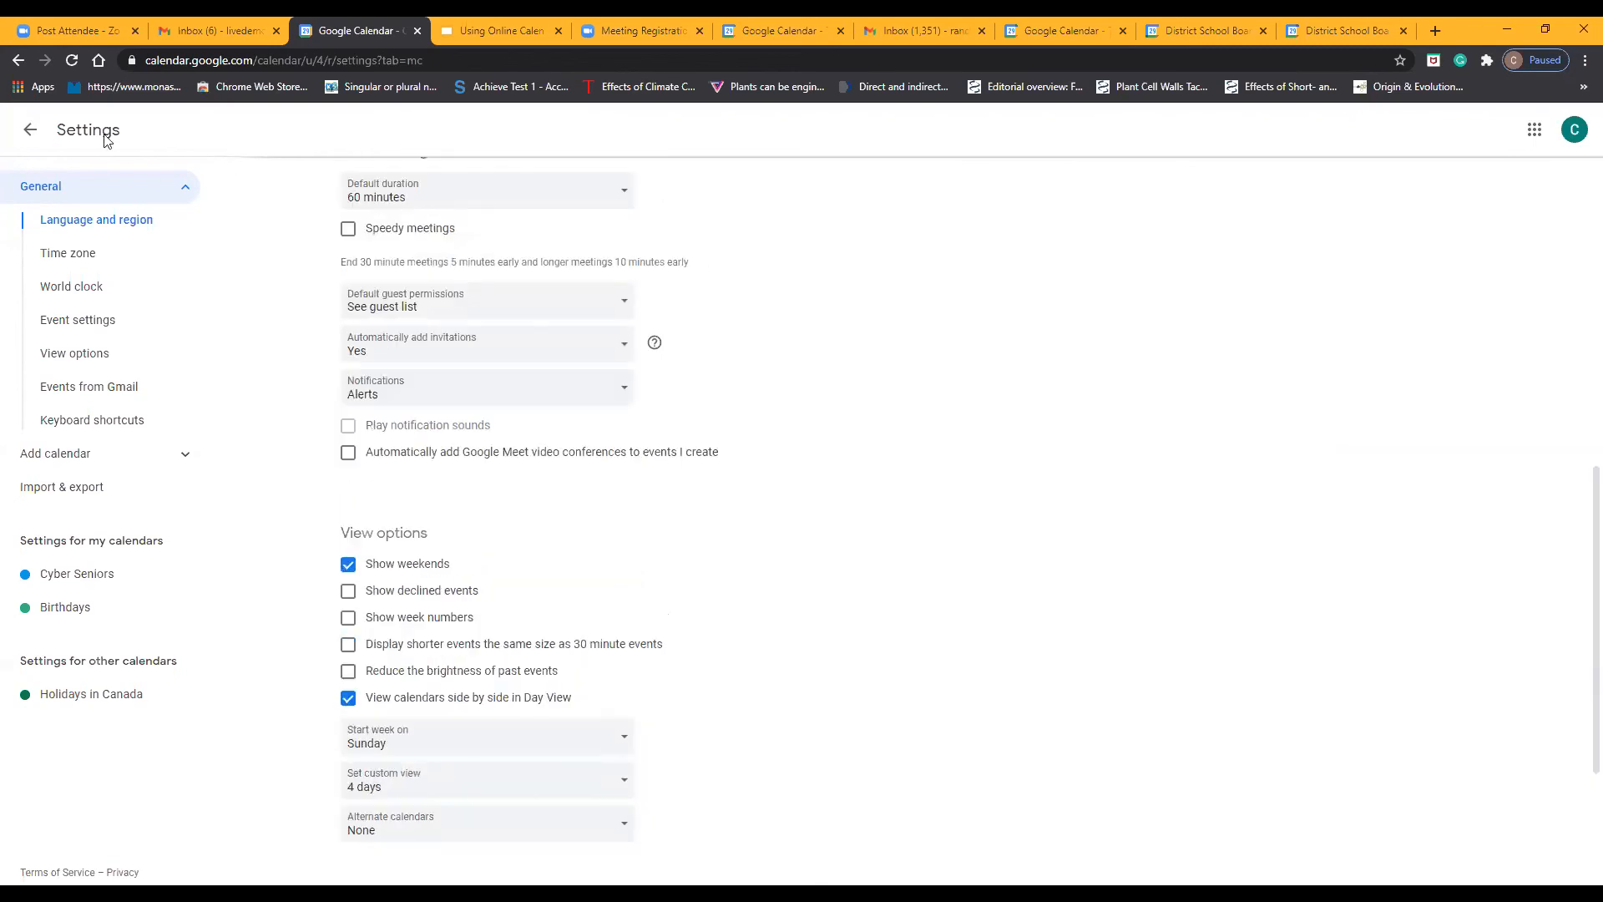
{"action": "left_click", "coordinate": [31, 130]}
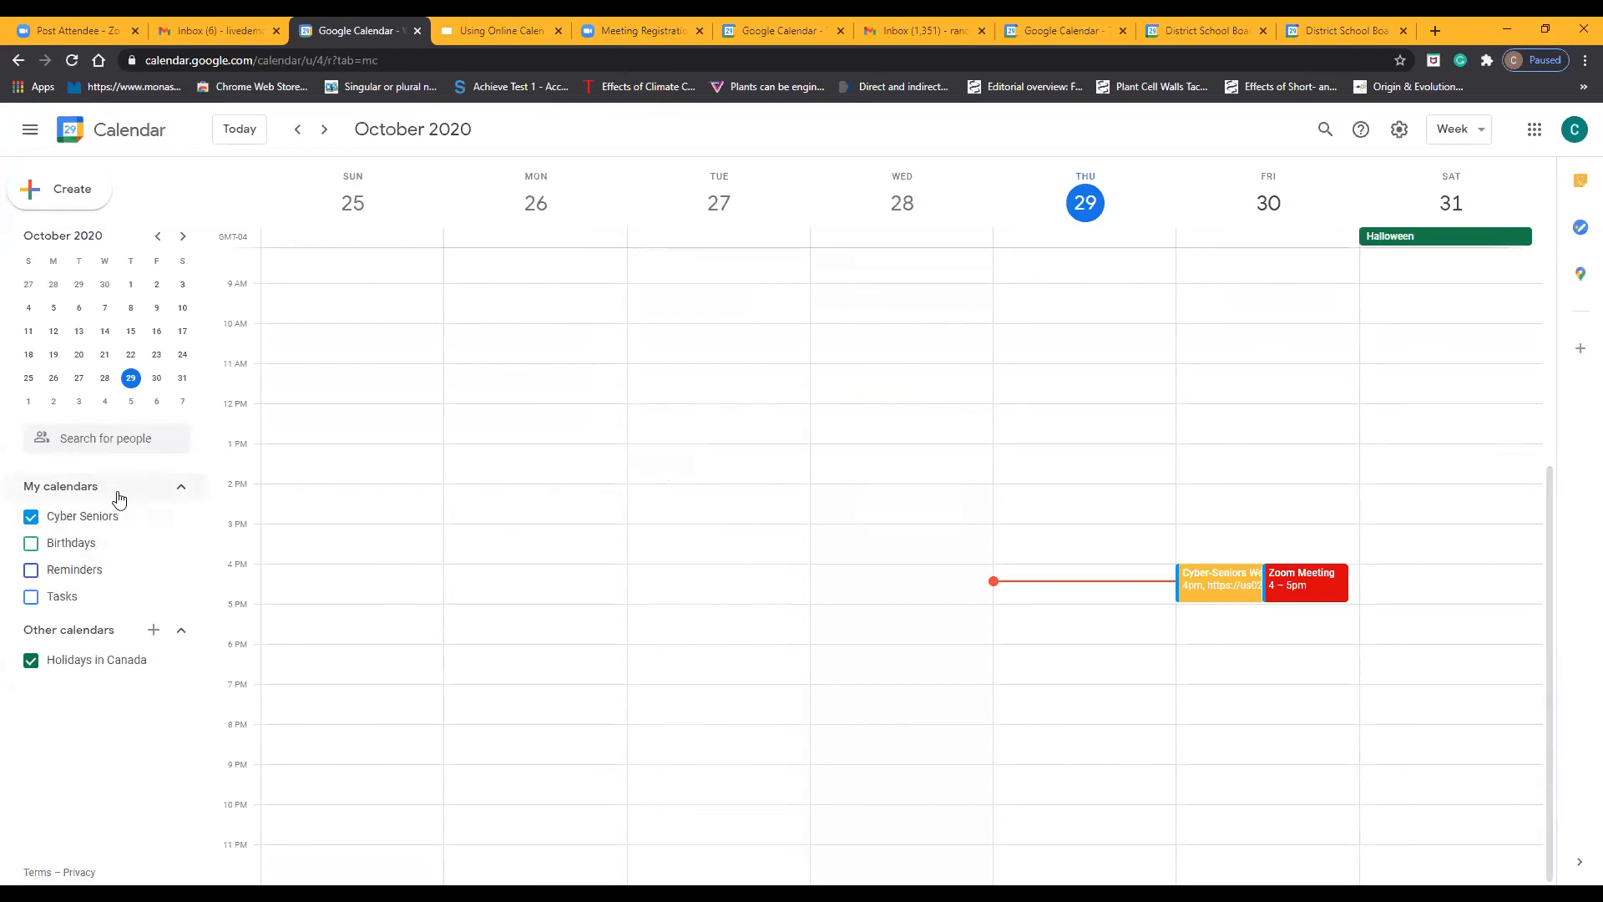
Create a new calendar named Family Events from the calendar settings and dismiss the resulting message
{"action": "left_click", "coordinate": [1401, 129]}
{"action": "left_click", "coordinate": [1422, 173]}
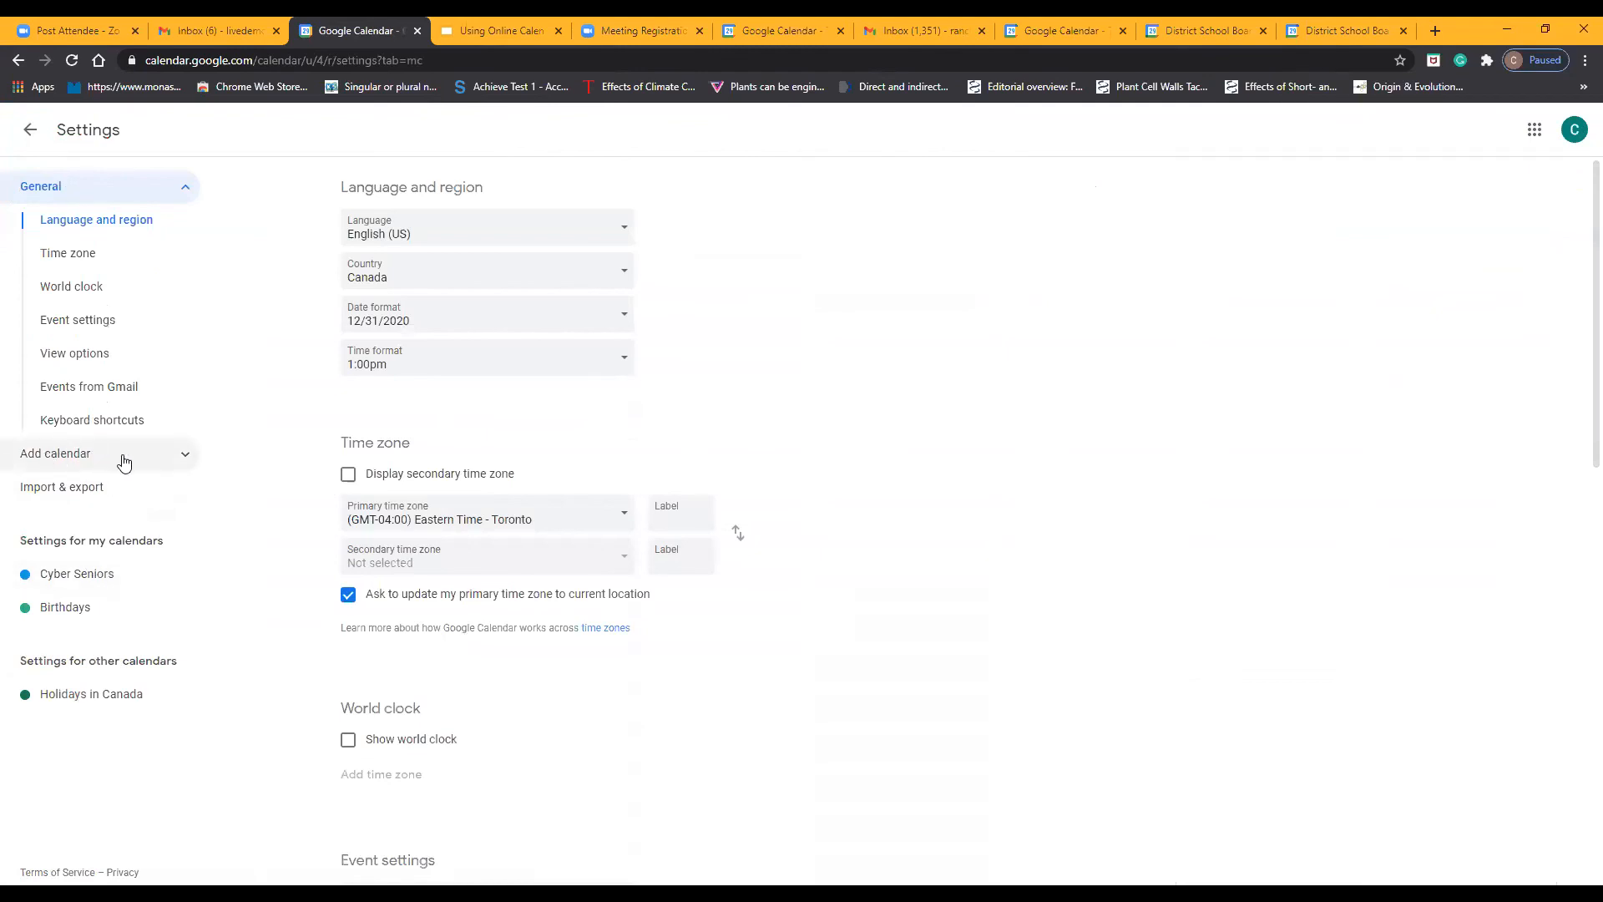
{"action": "left_click", "coordinate": [151, 456]}
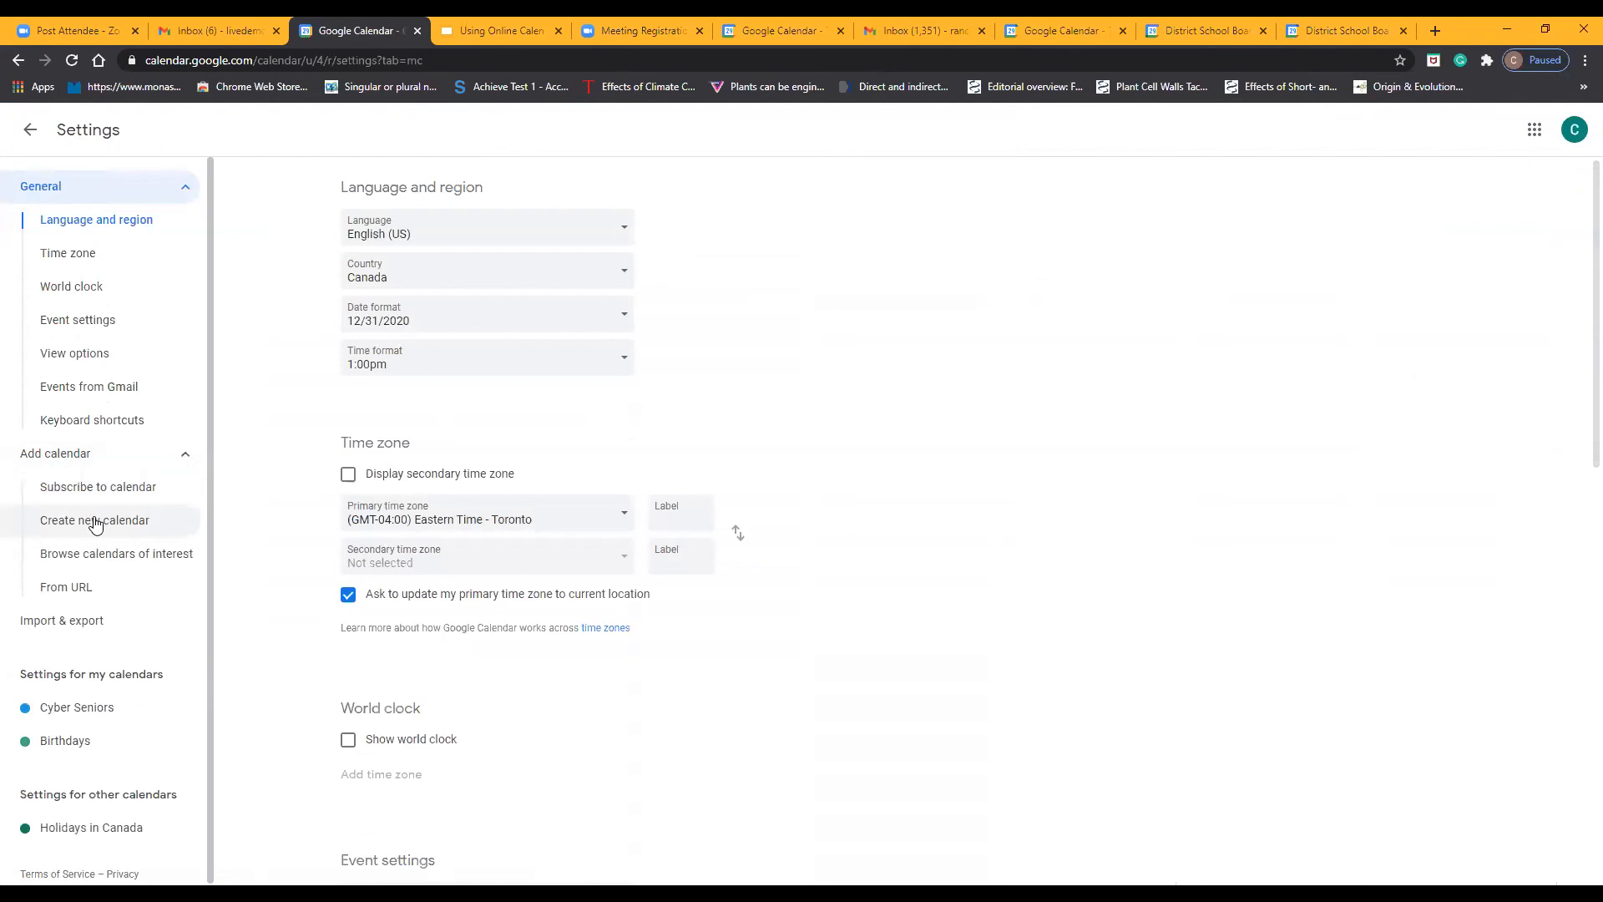
{"action": "left_click", "coordinate": [95, 521]}
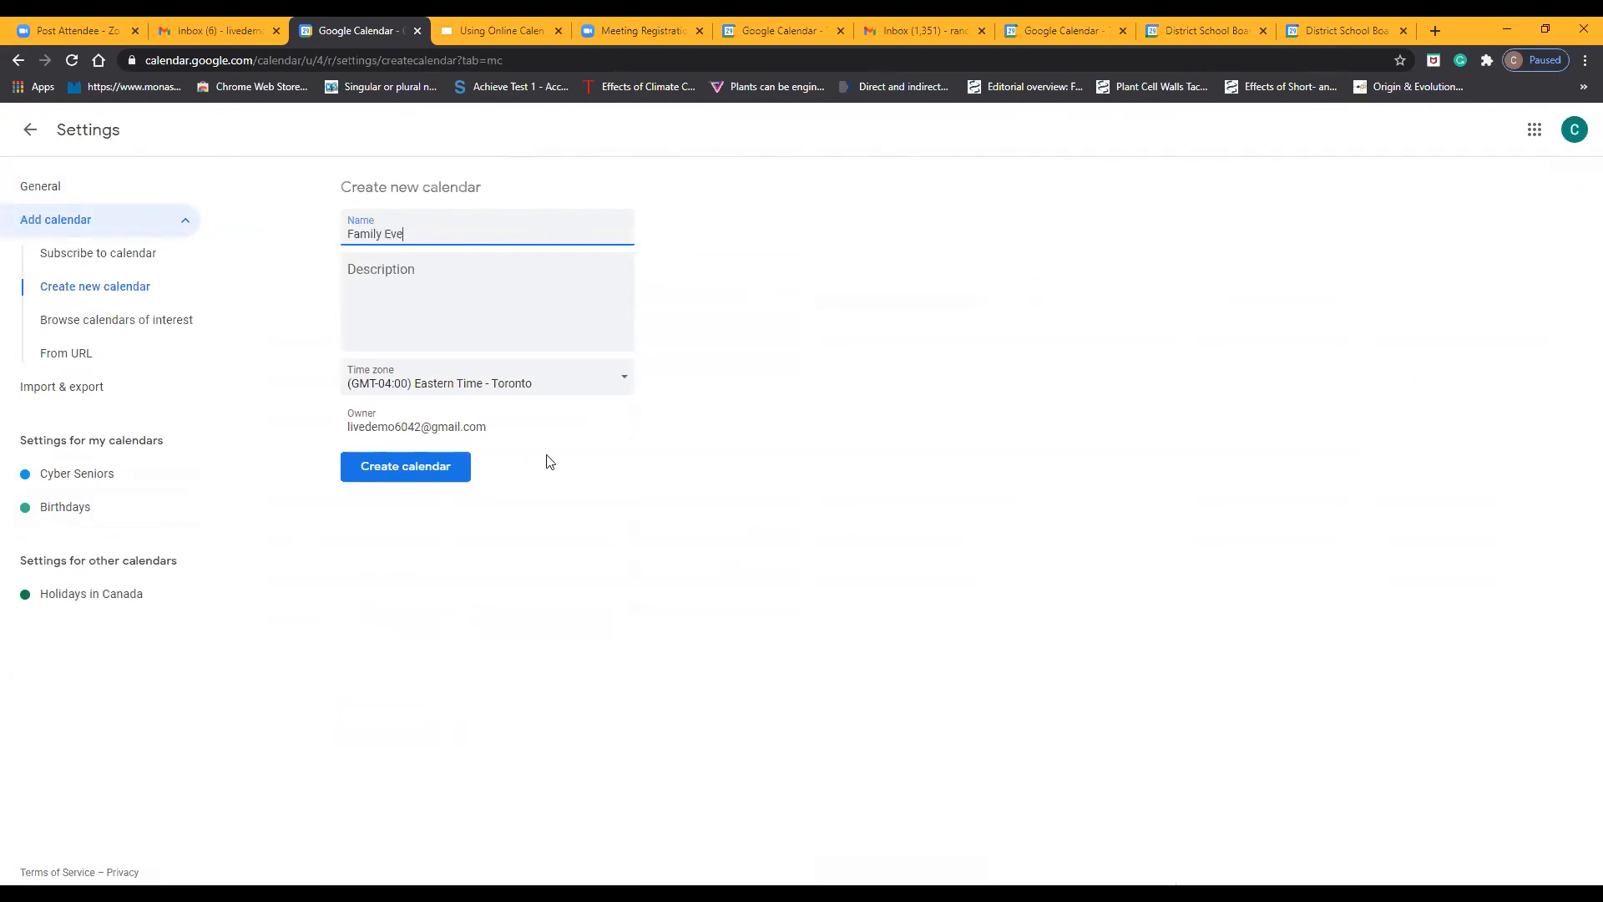
{"action": "left_click", "coordinate": [428, 475]}
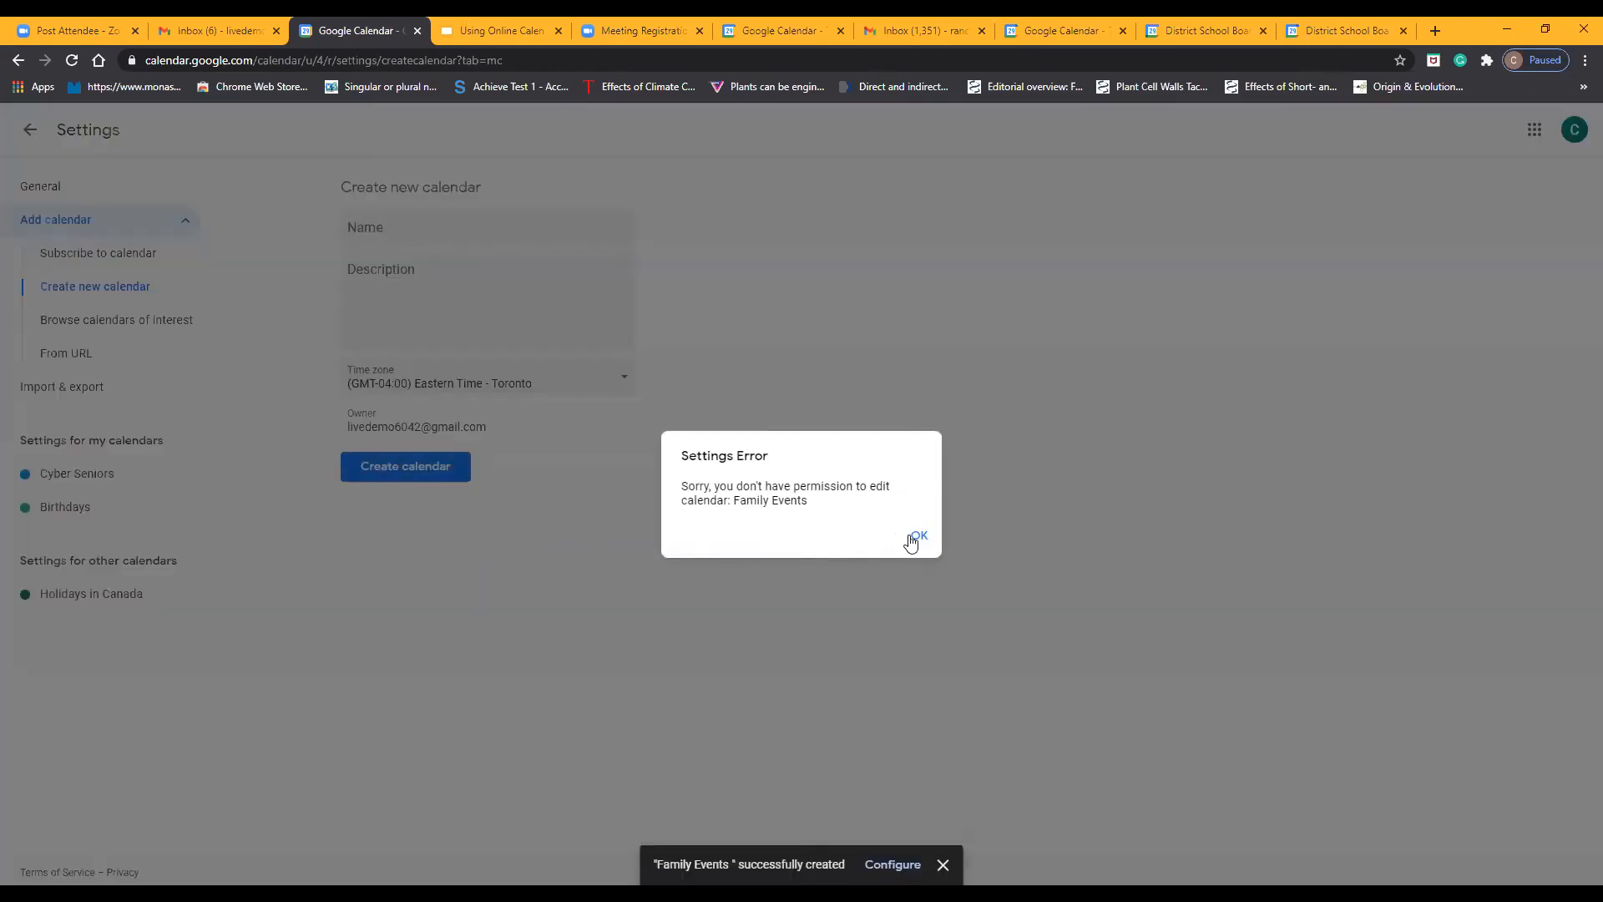
{"action": "left_click", "coordinate": [918, 538]}
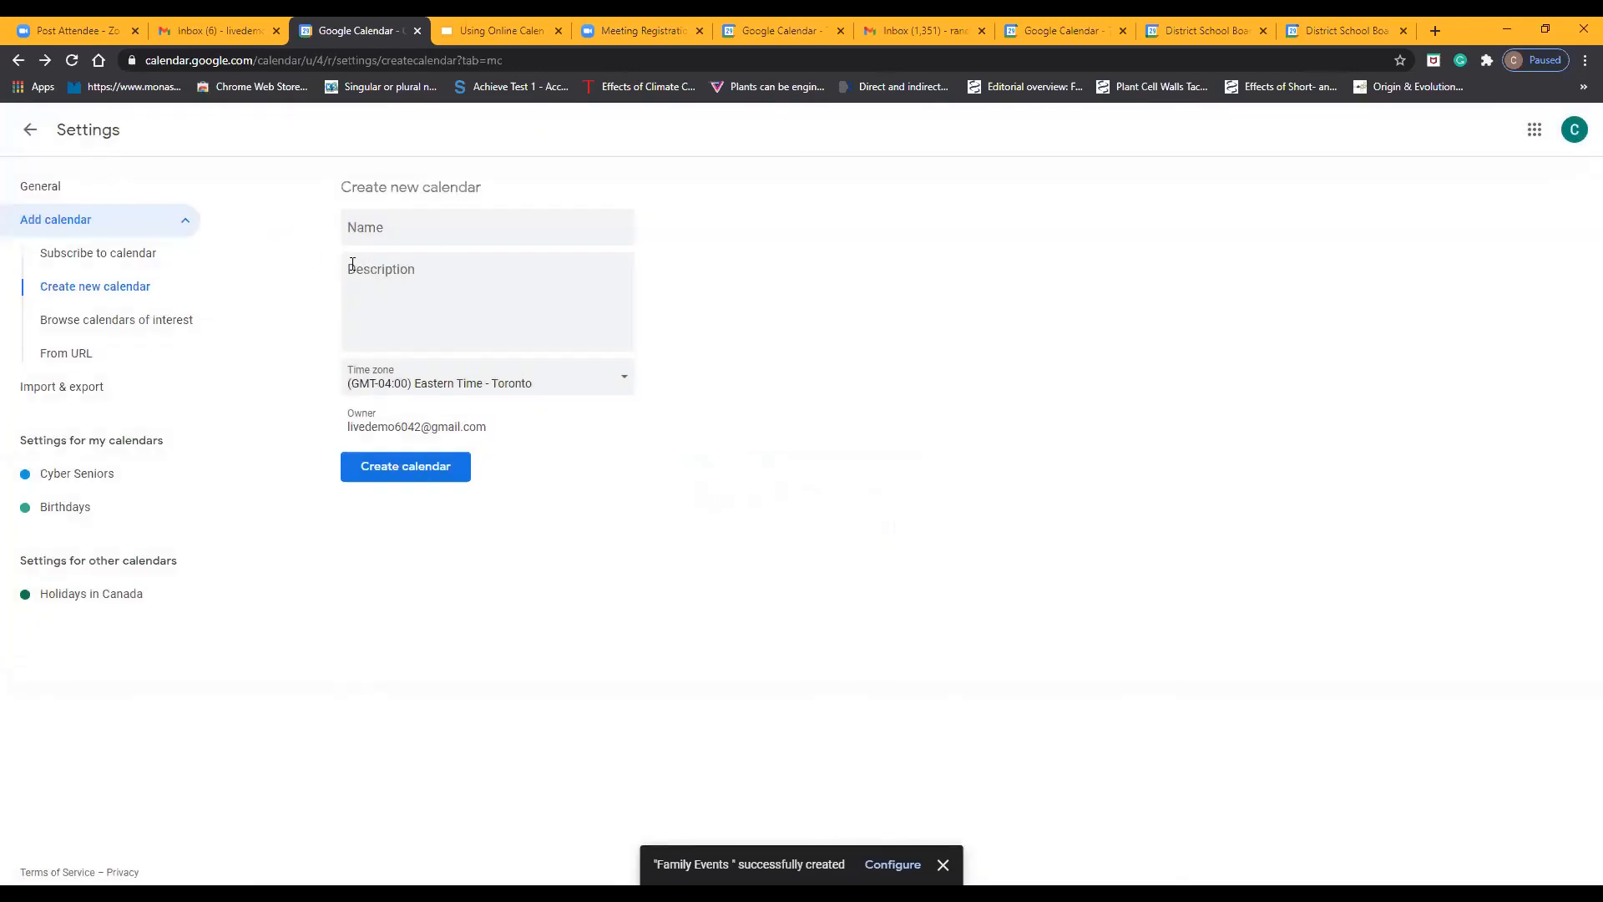
Open the Google account list to check which account is in use
{"action": "left_click", "coordinate": [1571, 133]}
{"action": "left_click", "coordinate": [1132, 298]}
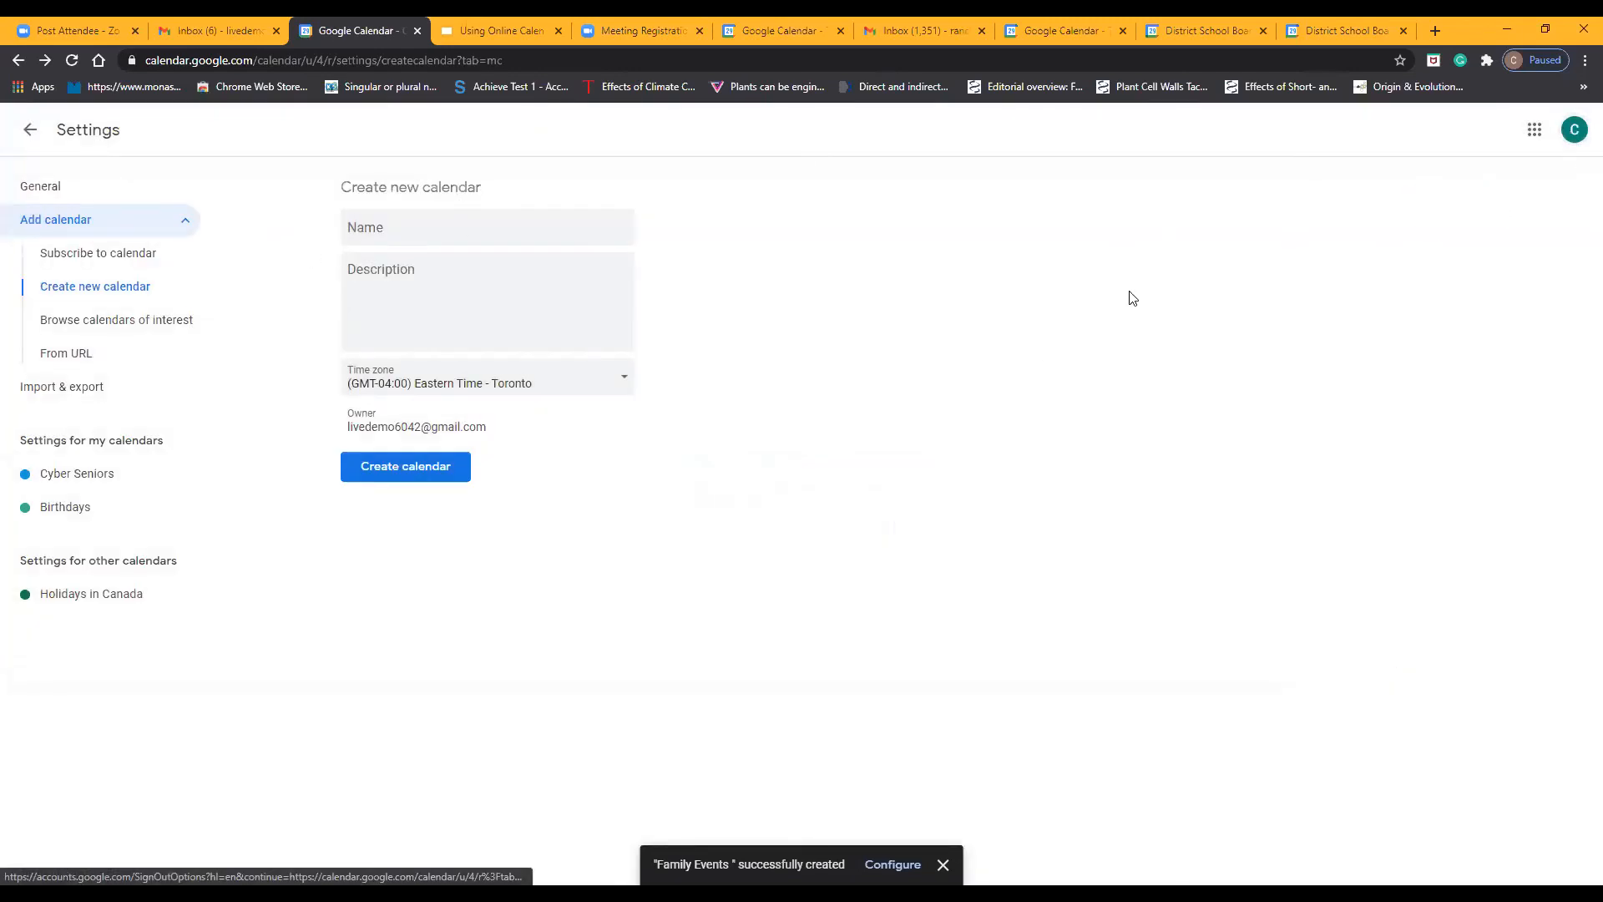
{"action": "left_click", "coordinate": [1571, 136]}
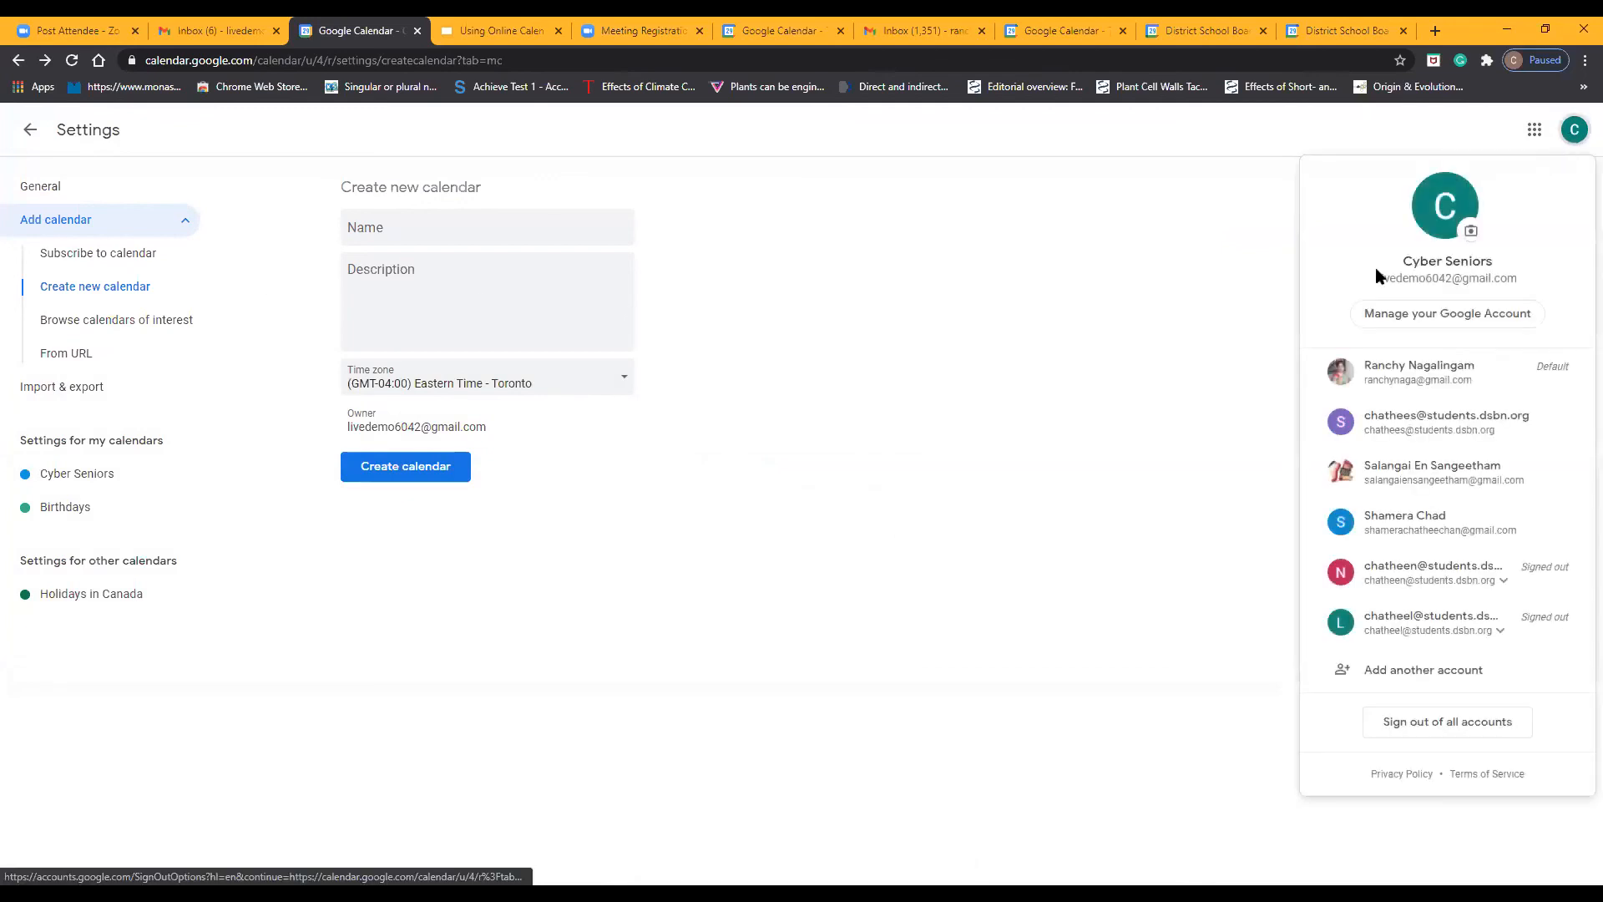
Close the Google account list, open the general settings and return to the calendar
{"action": "left_click", "coordinate": [273, 402]}
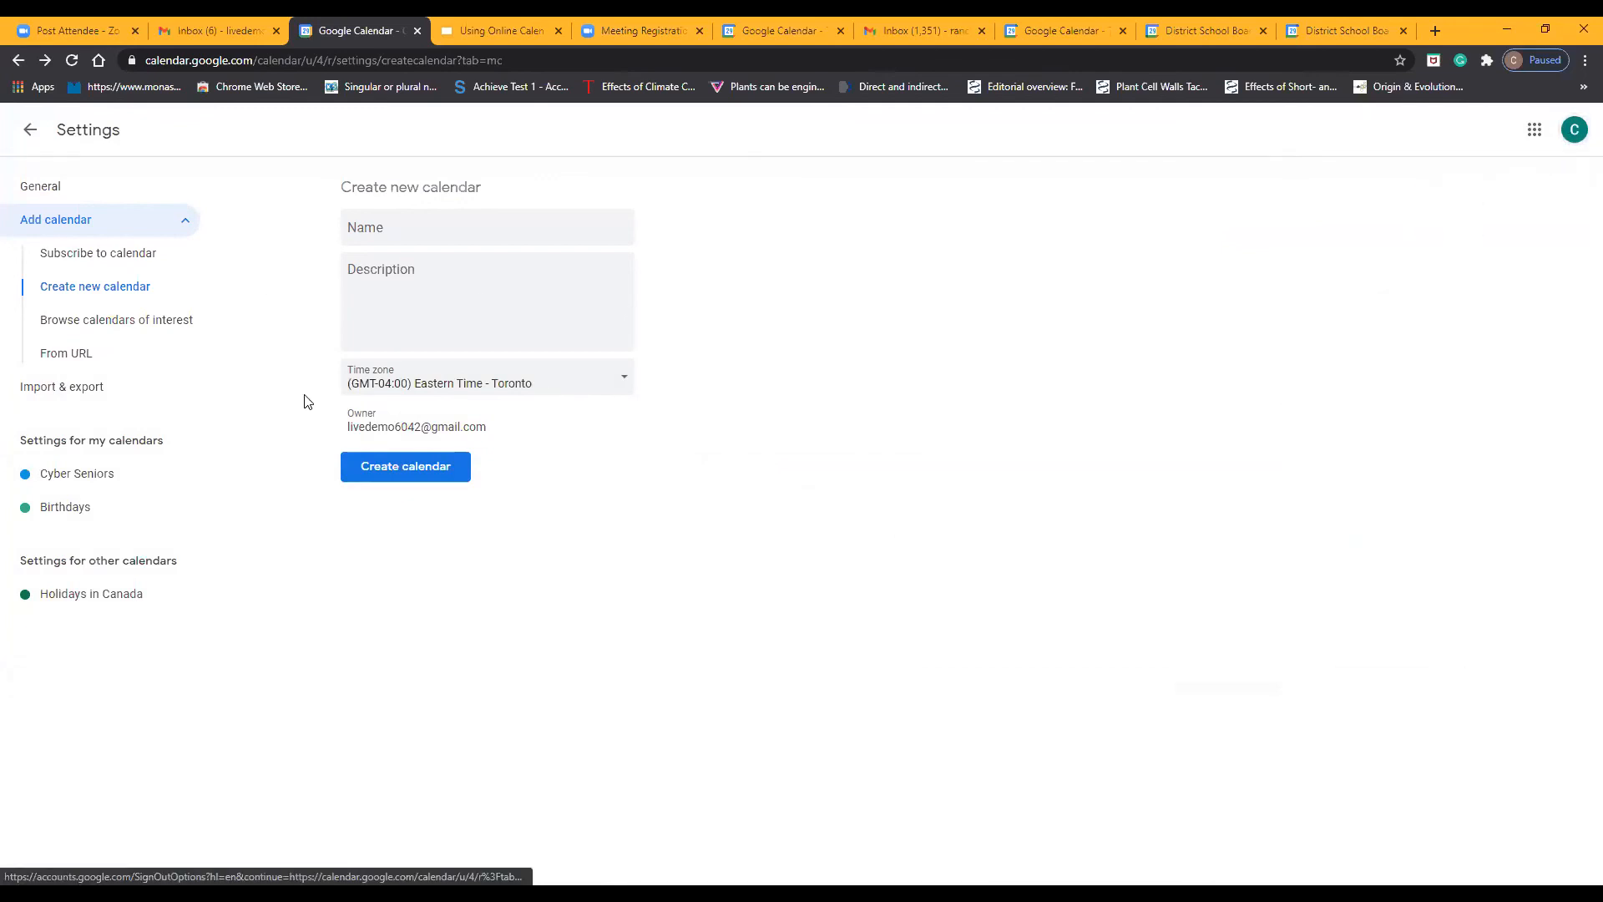
{"action": "left_click_drag", "start_coordinate": [367, 427], "coordinate": [415, 442]}
{"action": "left_click", "coordinate": [382, 496]}
{"action": "left_click", "coordinate": [75, 187]}
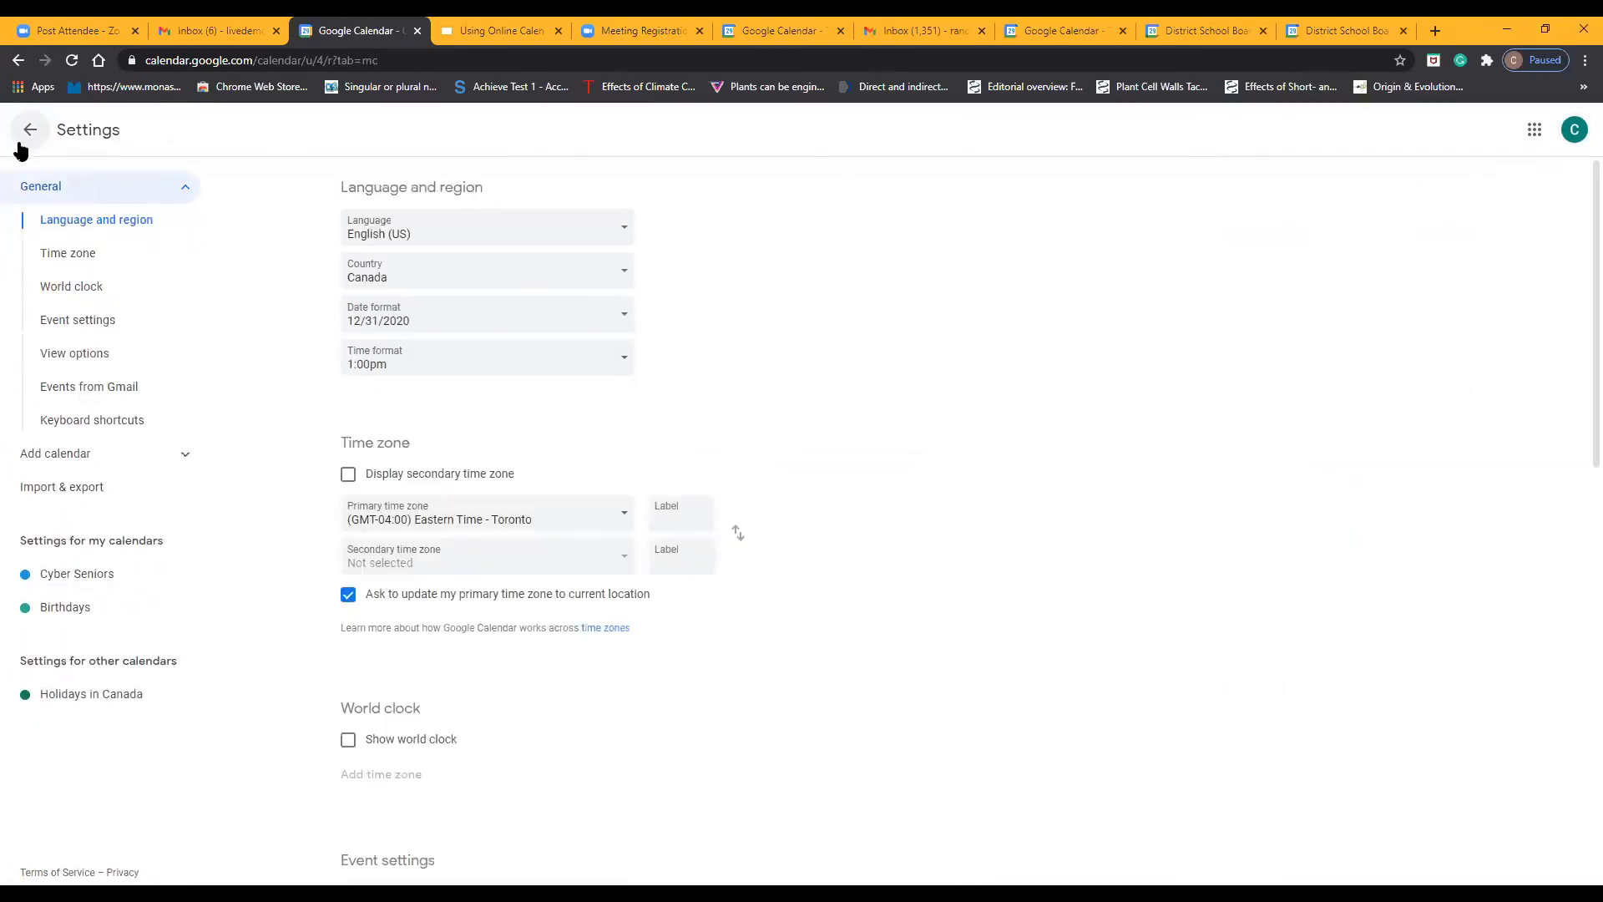
{"action": "left_click", "coordinate": [28, 132]}
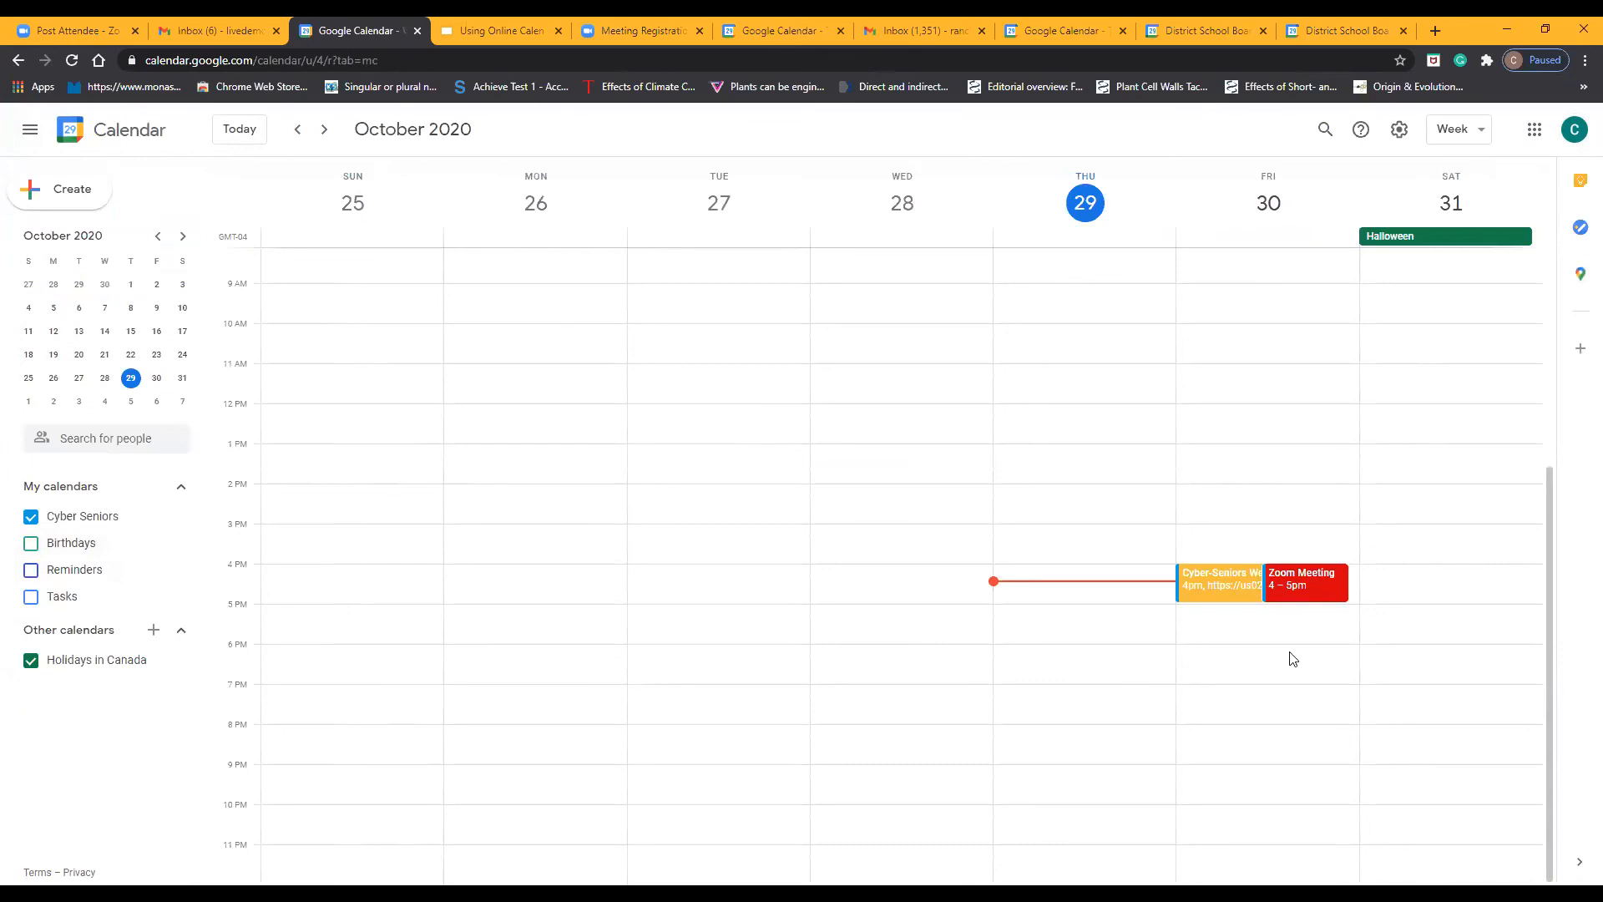
Turn the display of the Birthdays calendar on and off again
{"action": "left_click", "coordinate": [31, 543]}
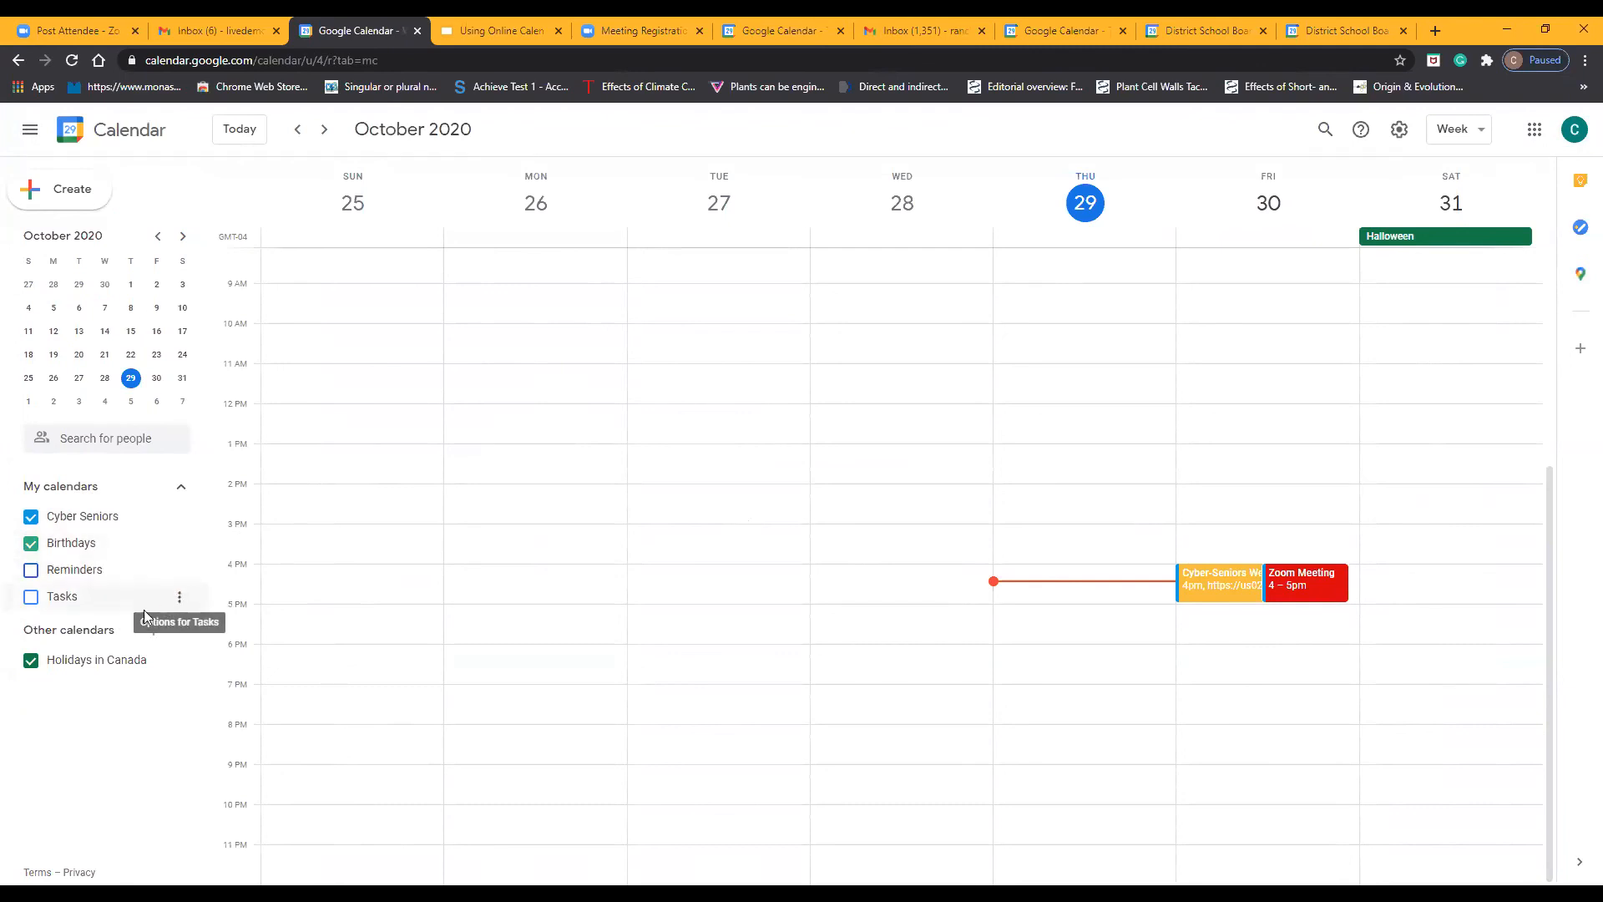
{"action": "left_click", "coordinate": [48, 544]}
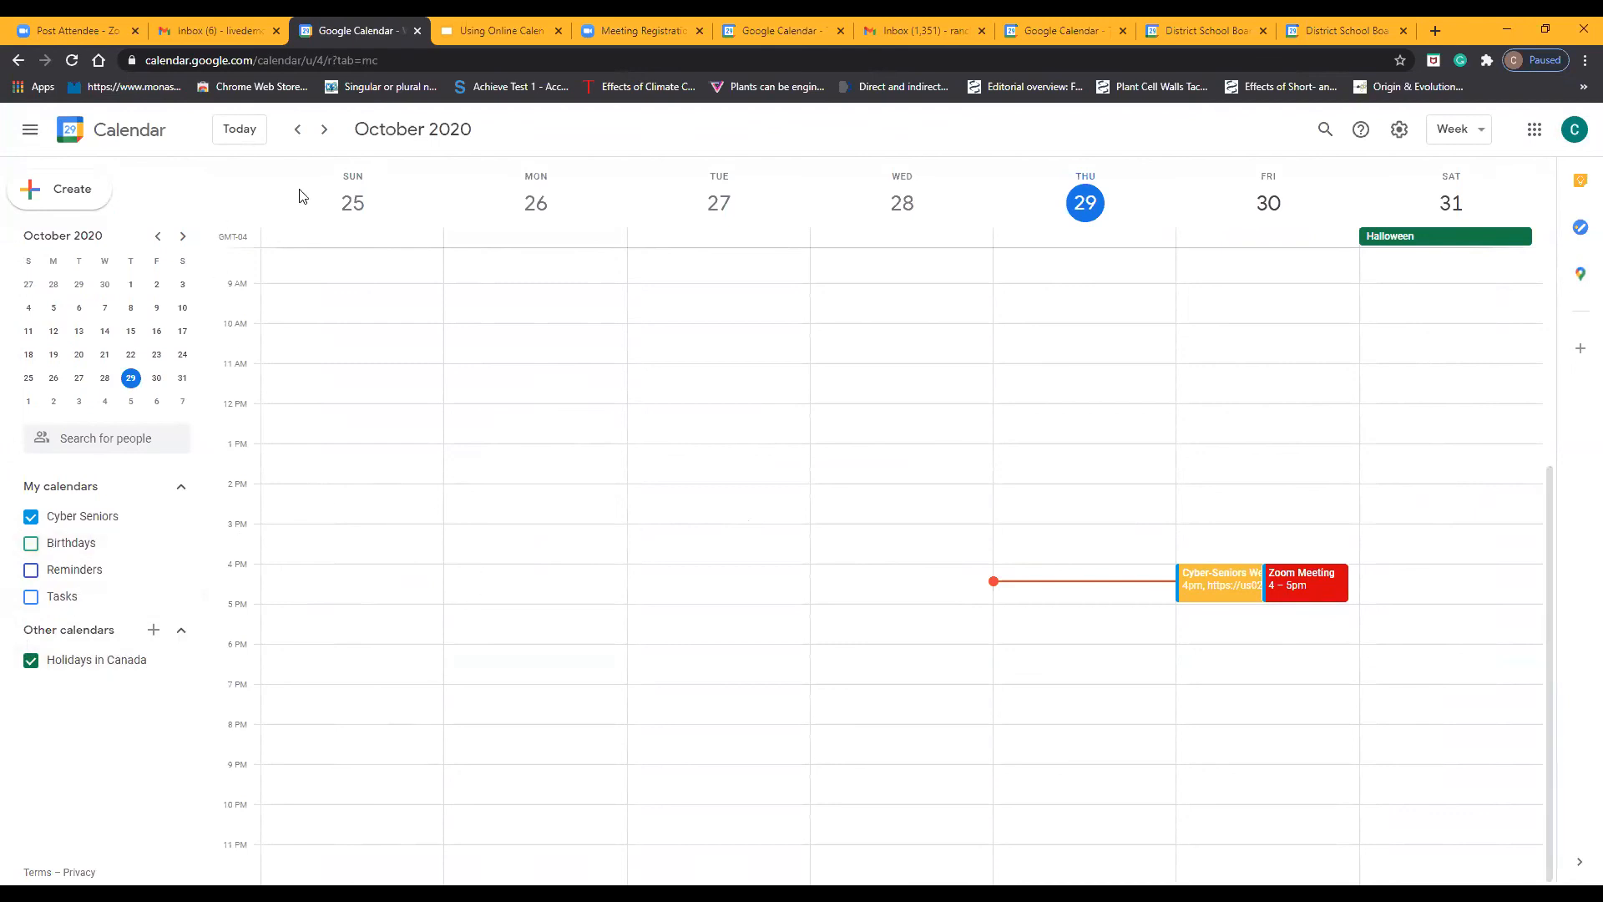
Compare the calendar's day, week and month views, ending with October 2020 in month view
{"action": "left_click", "coordinate": [1469, 130]}
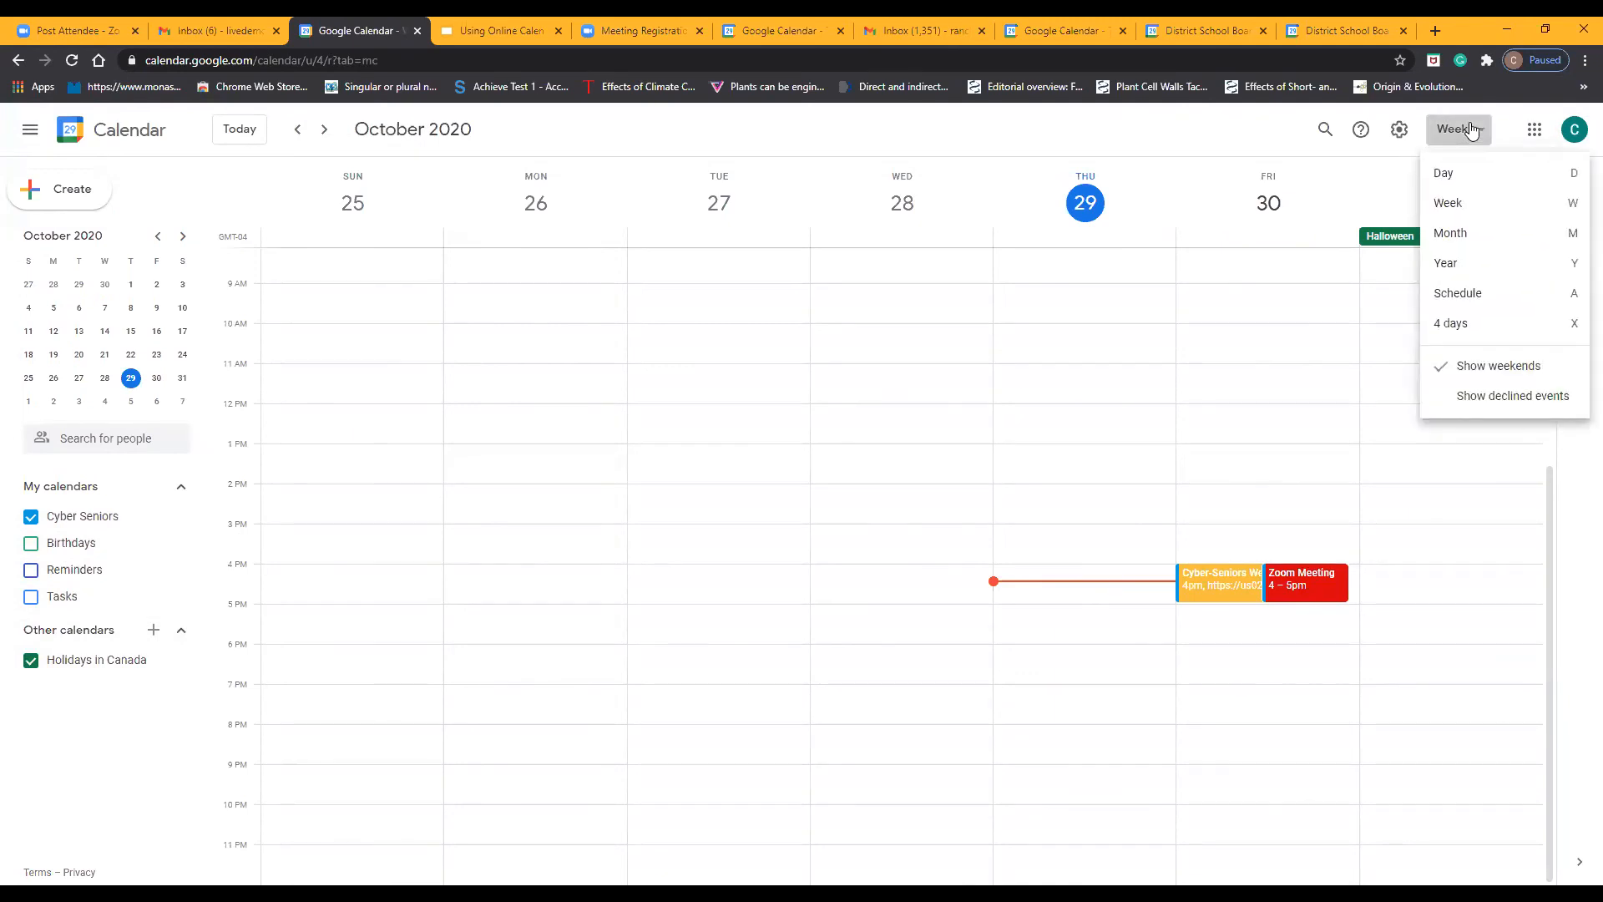
{"action": "left_click", "coordinate": [1499, 179]}
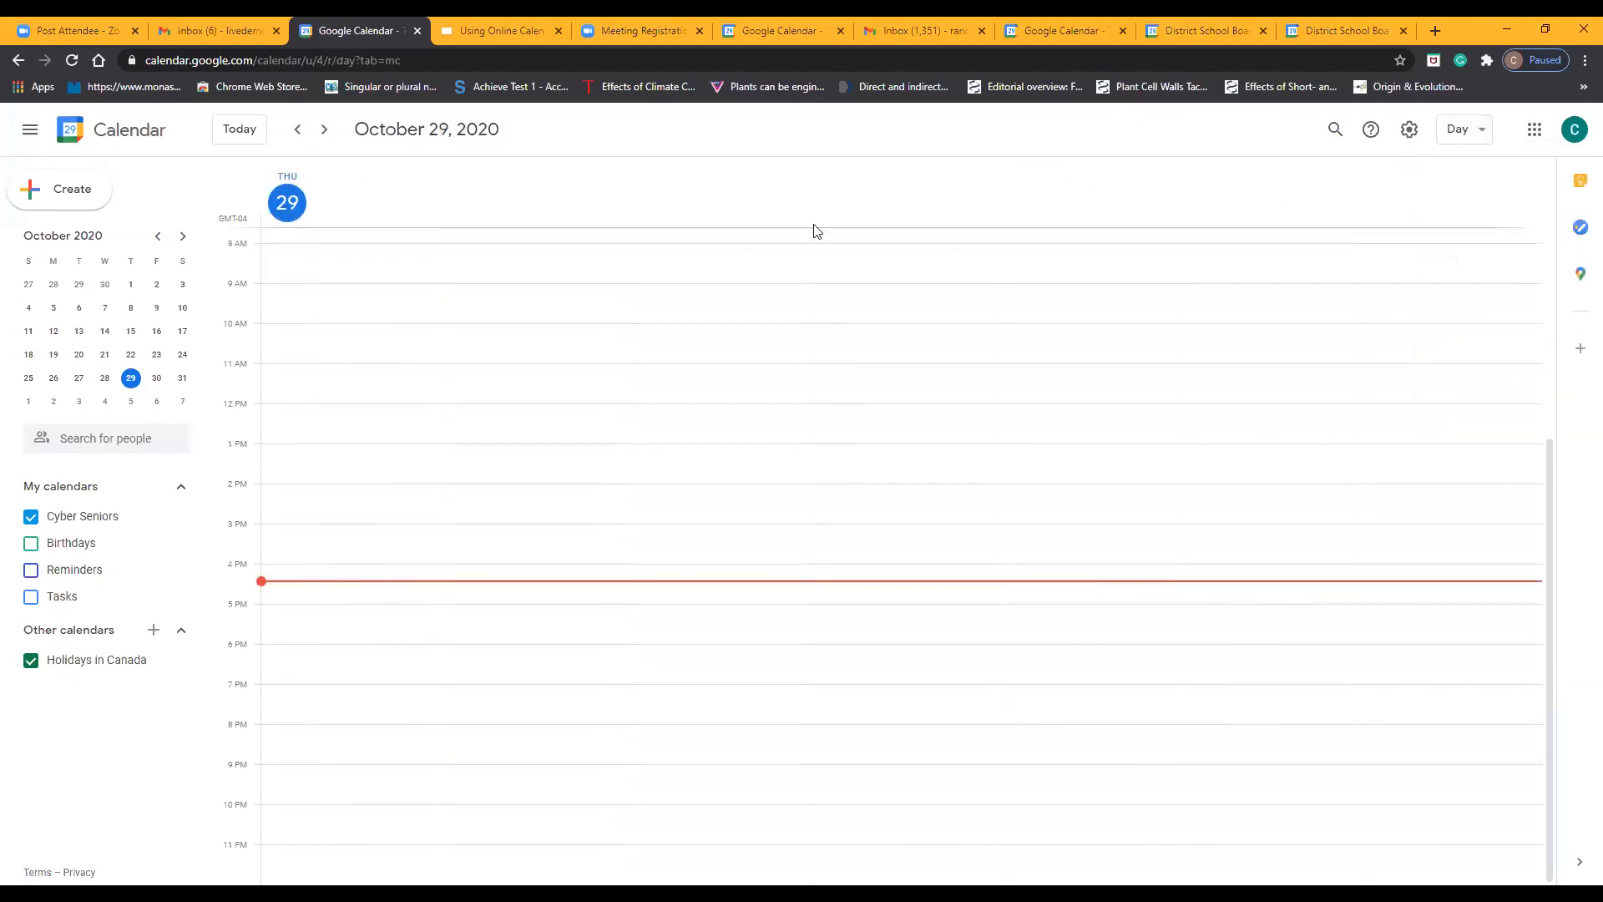
{"action": "left_click", "coordinate": [1484, 132]}
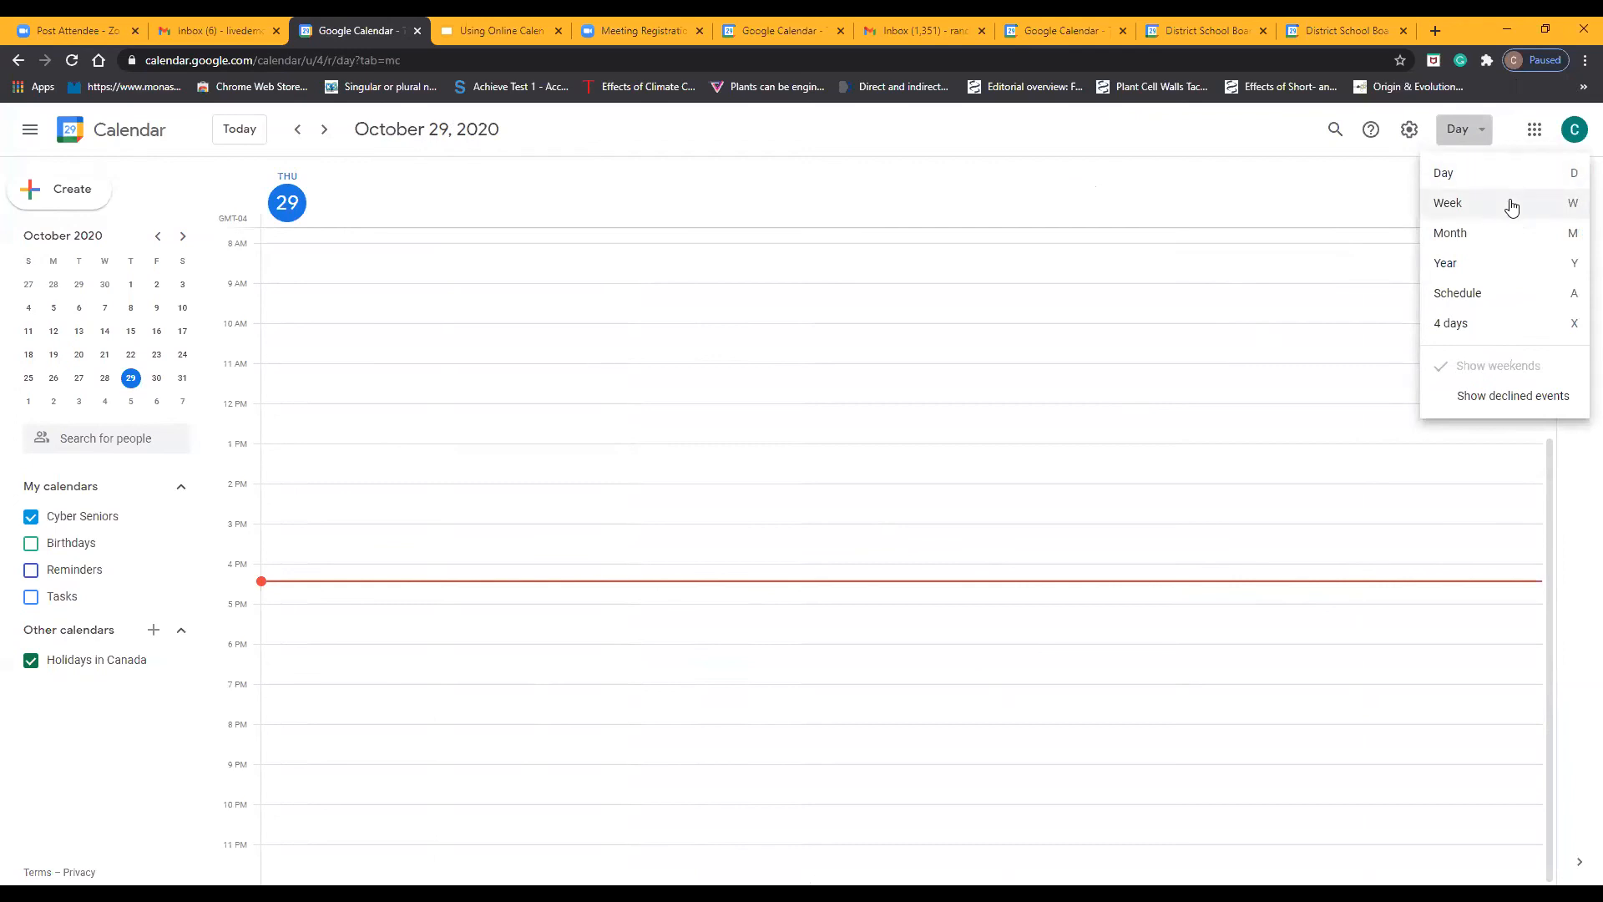
{"action": "left_click", "coordinate": [1512, 205]}
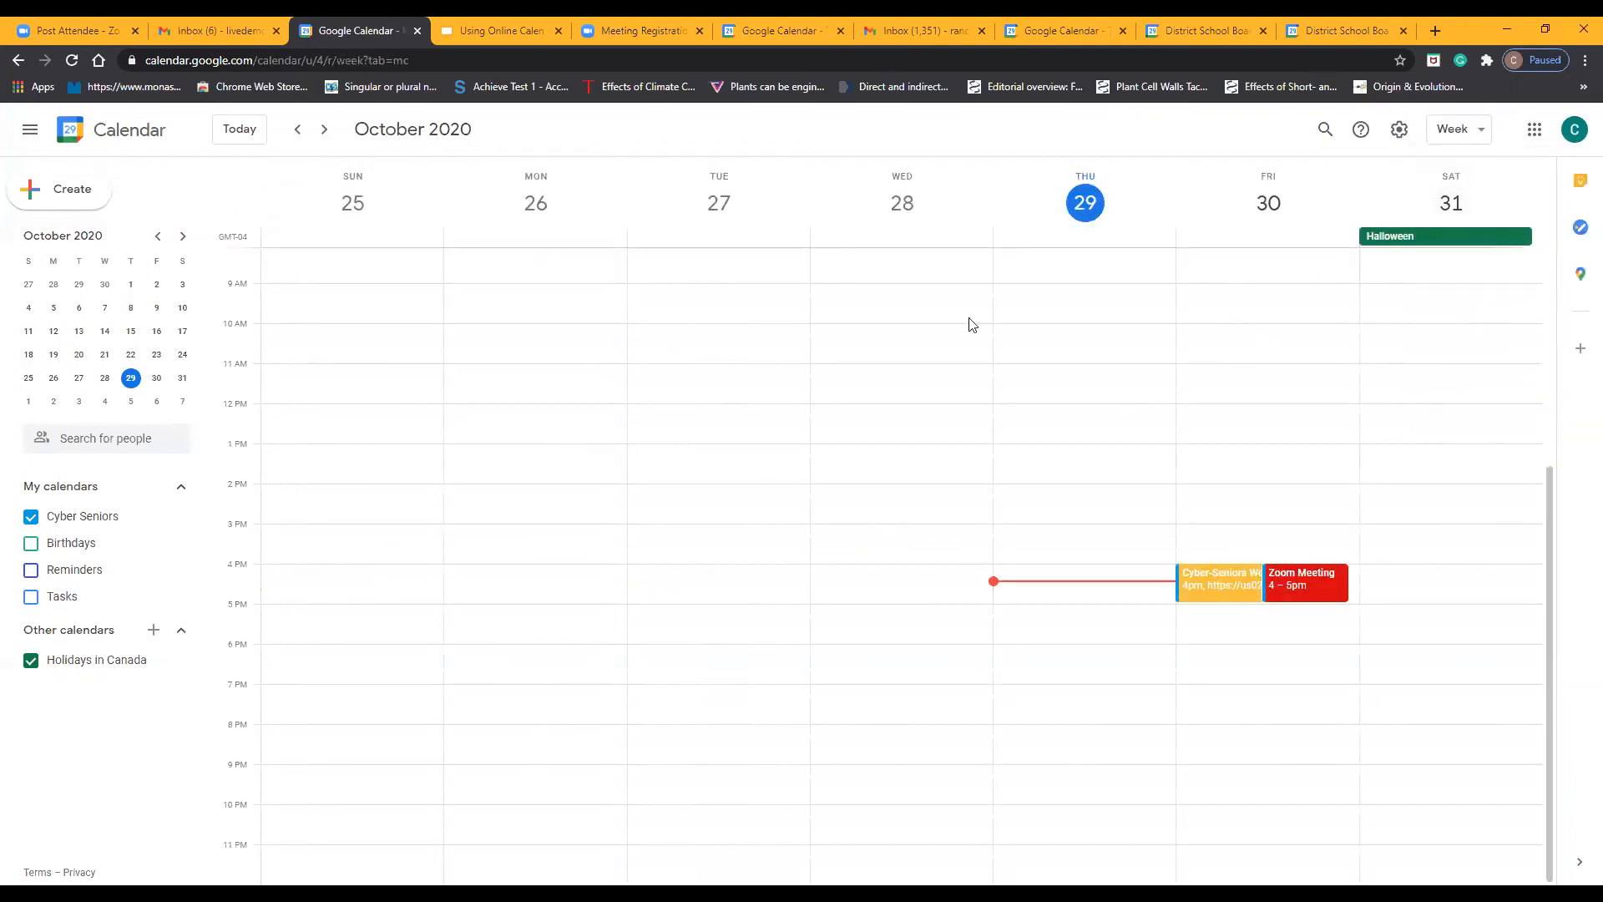
{"action": "left_click", "coordinate": [1474, 127]}
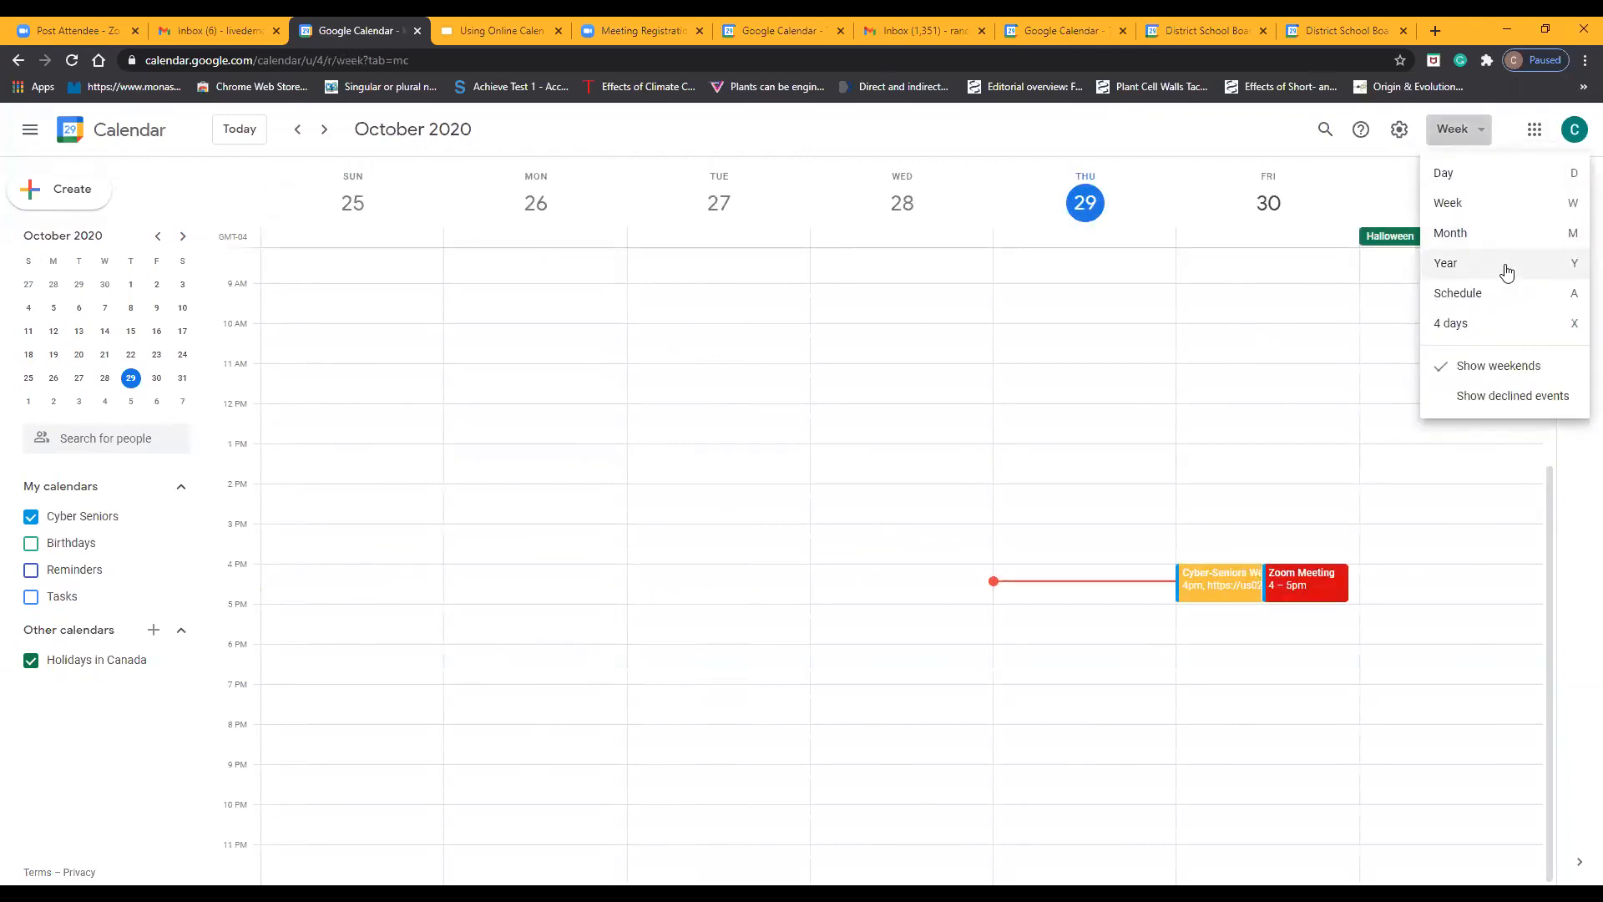
{"action": "left_click", "coordinate": [1494, 240]}
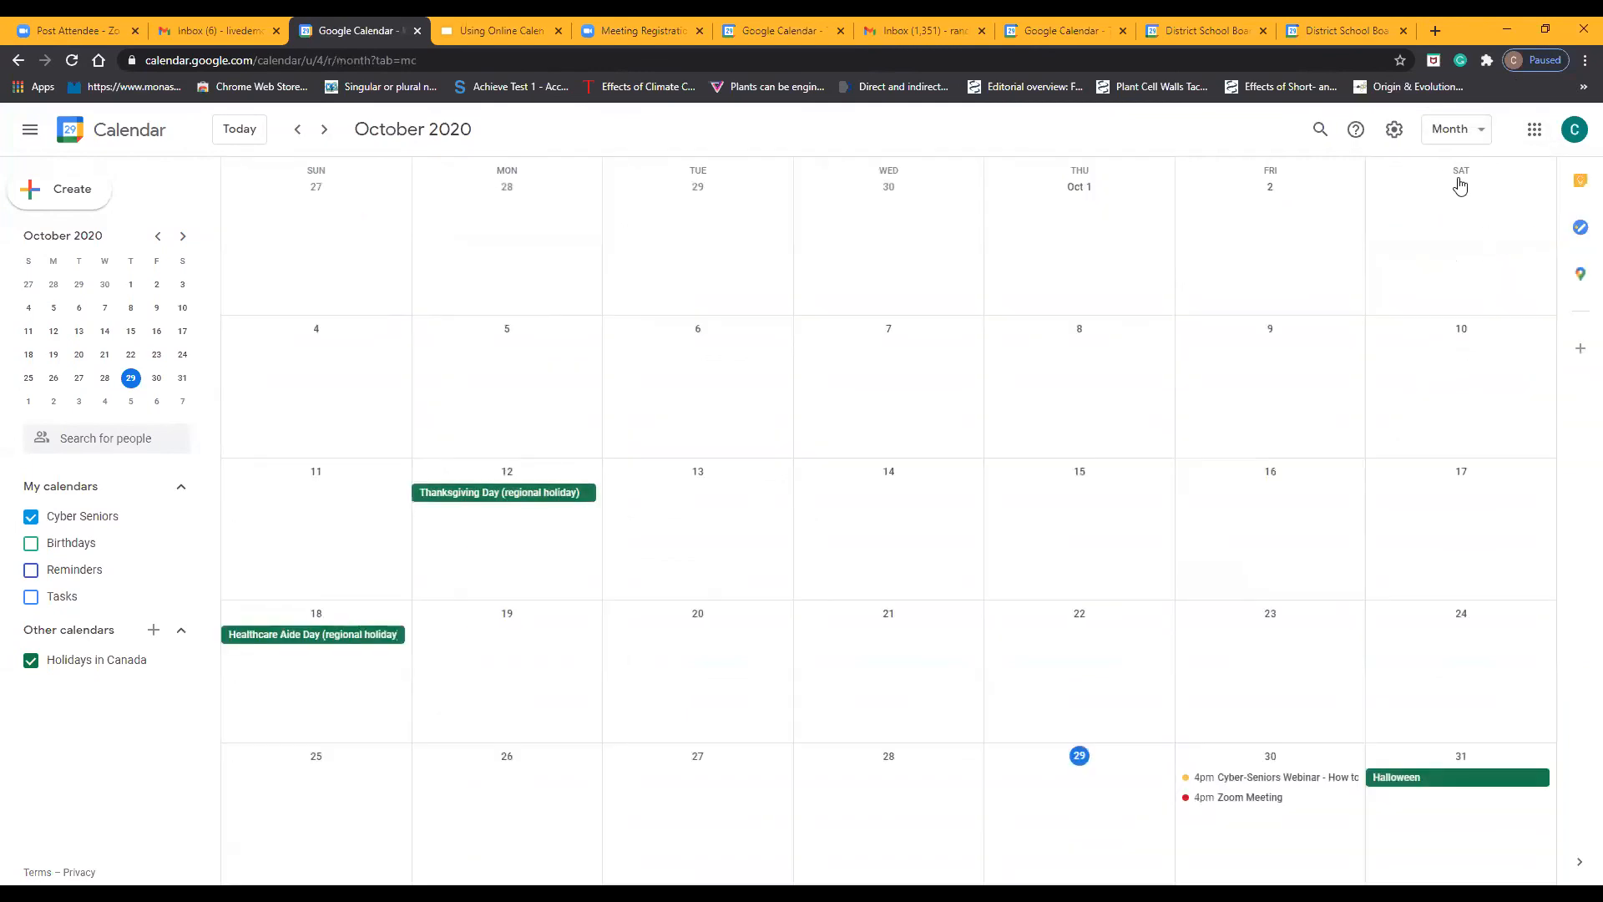
View the calendar by year, by 4 days and by day, and return to the week view
{"action": "left_click", "coordinate": [1469, 127]}
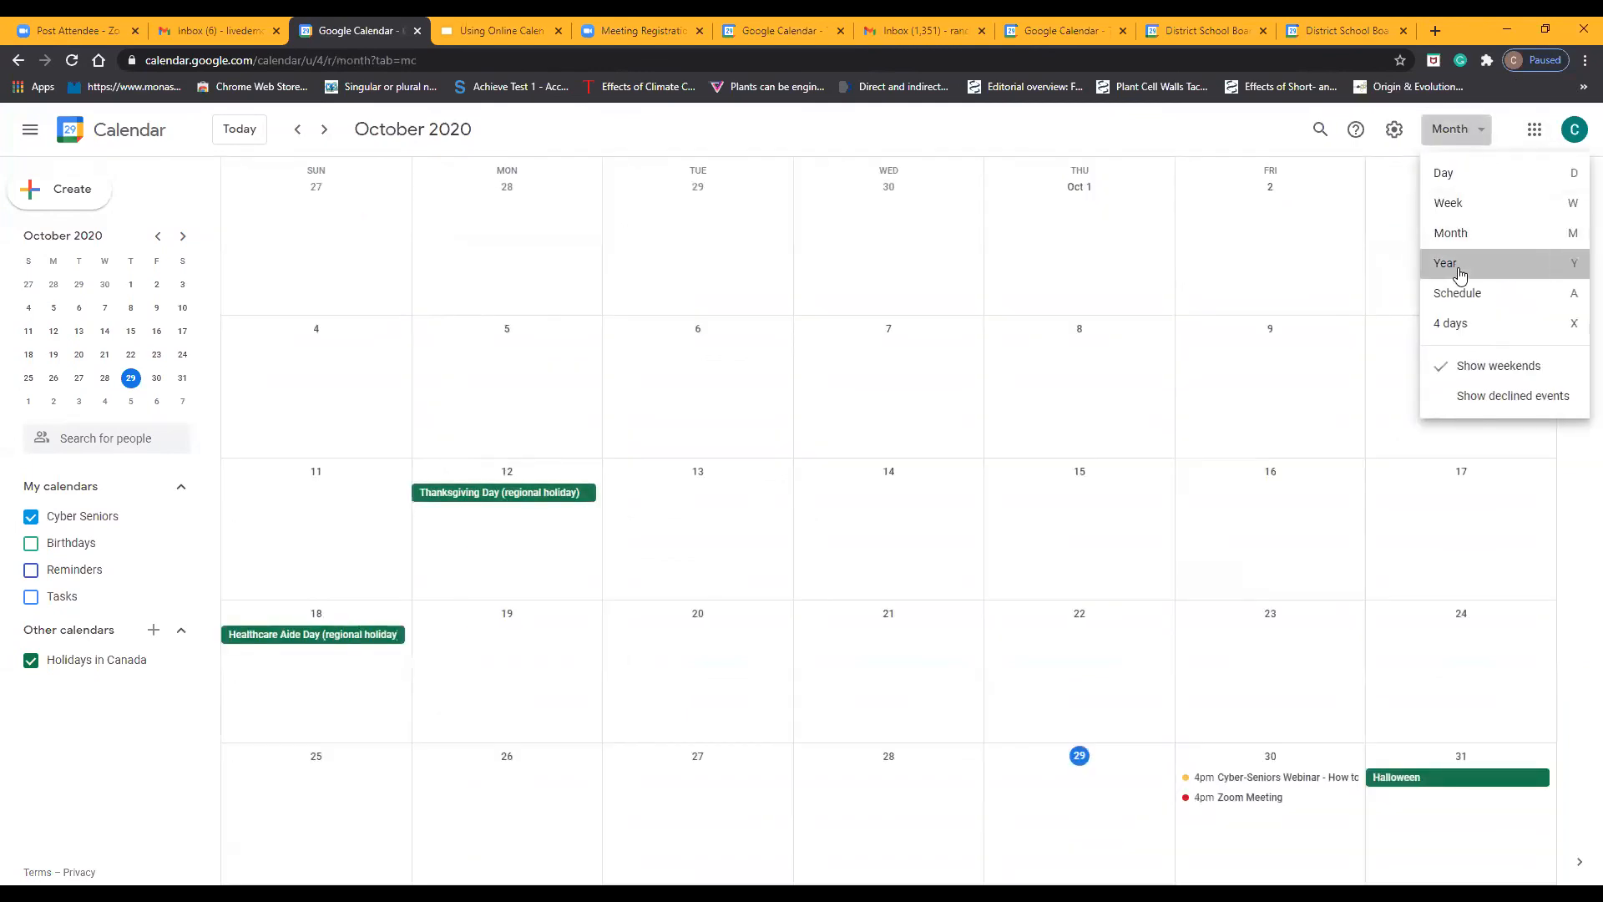
{"action": "left_click", "coordinate": [1458, 267]}
{"action": "left_click", "coordinate": [1458, 128]}
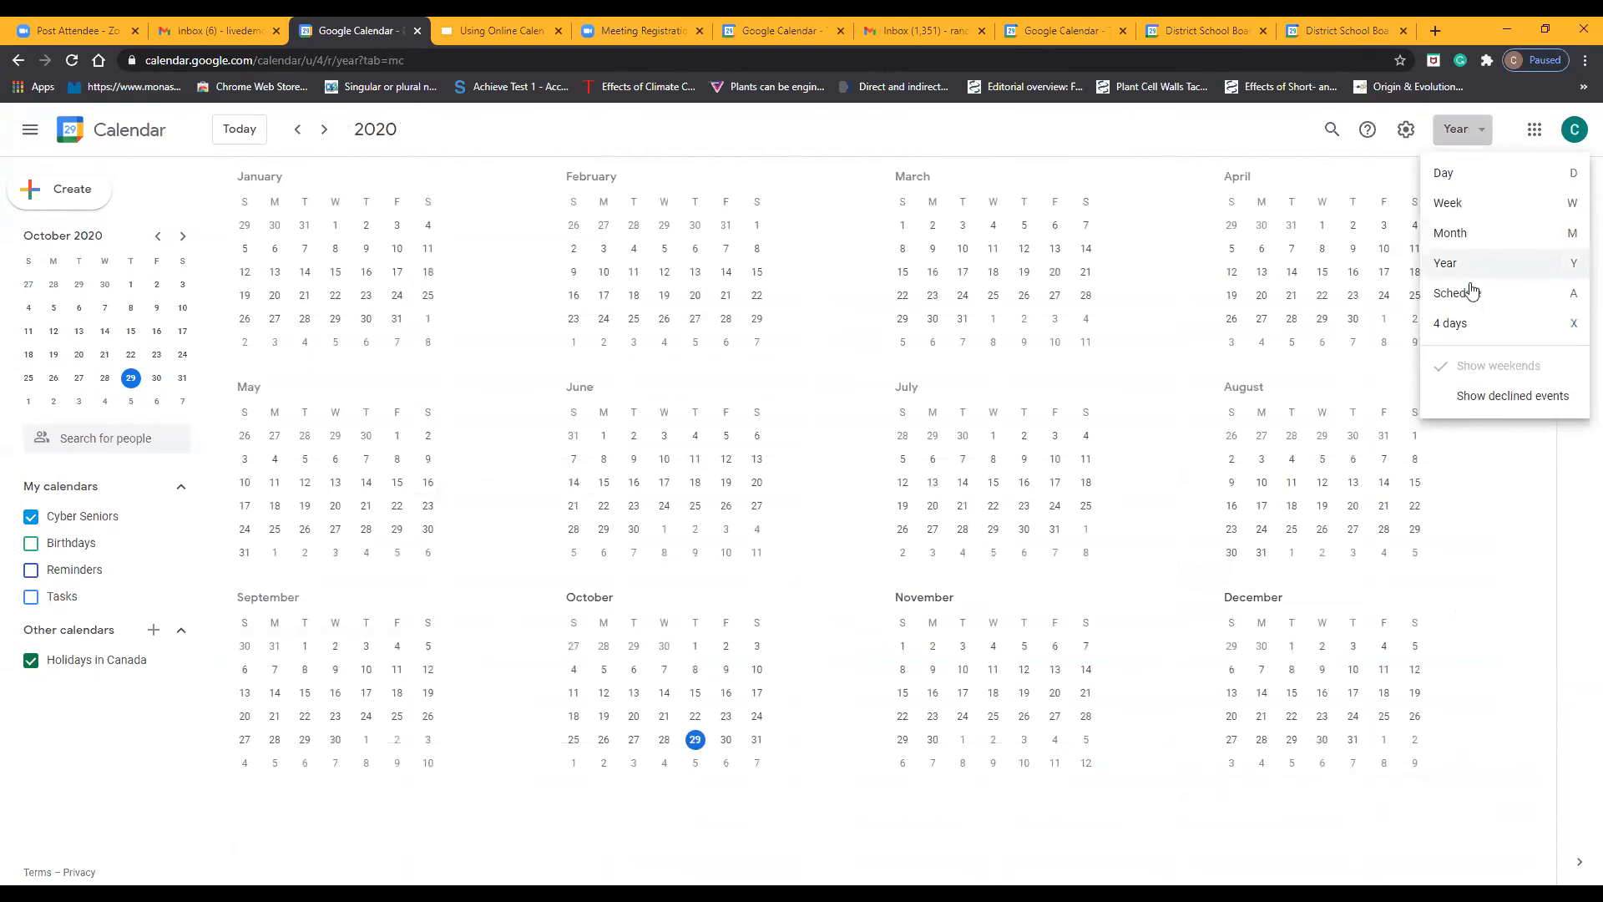
{"action": "left_click", "coordinate": [1461, 323]}
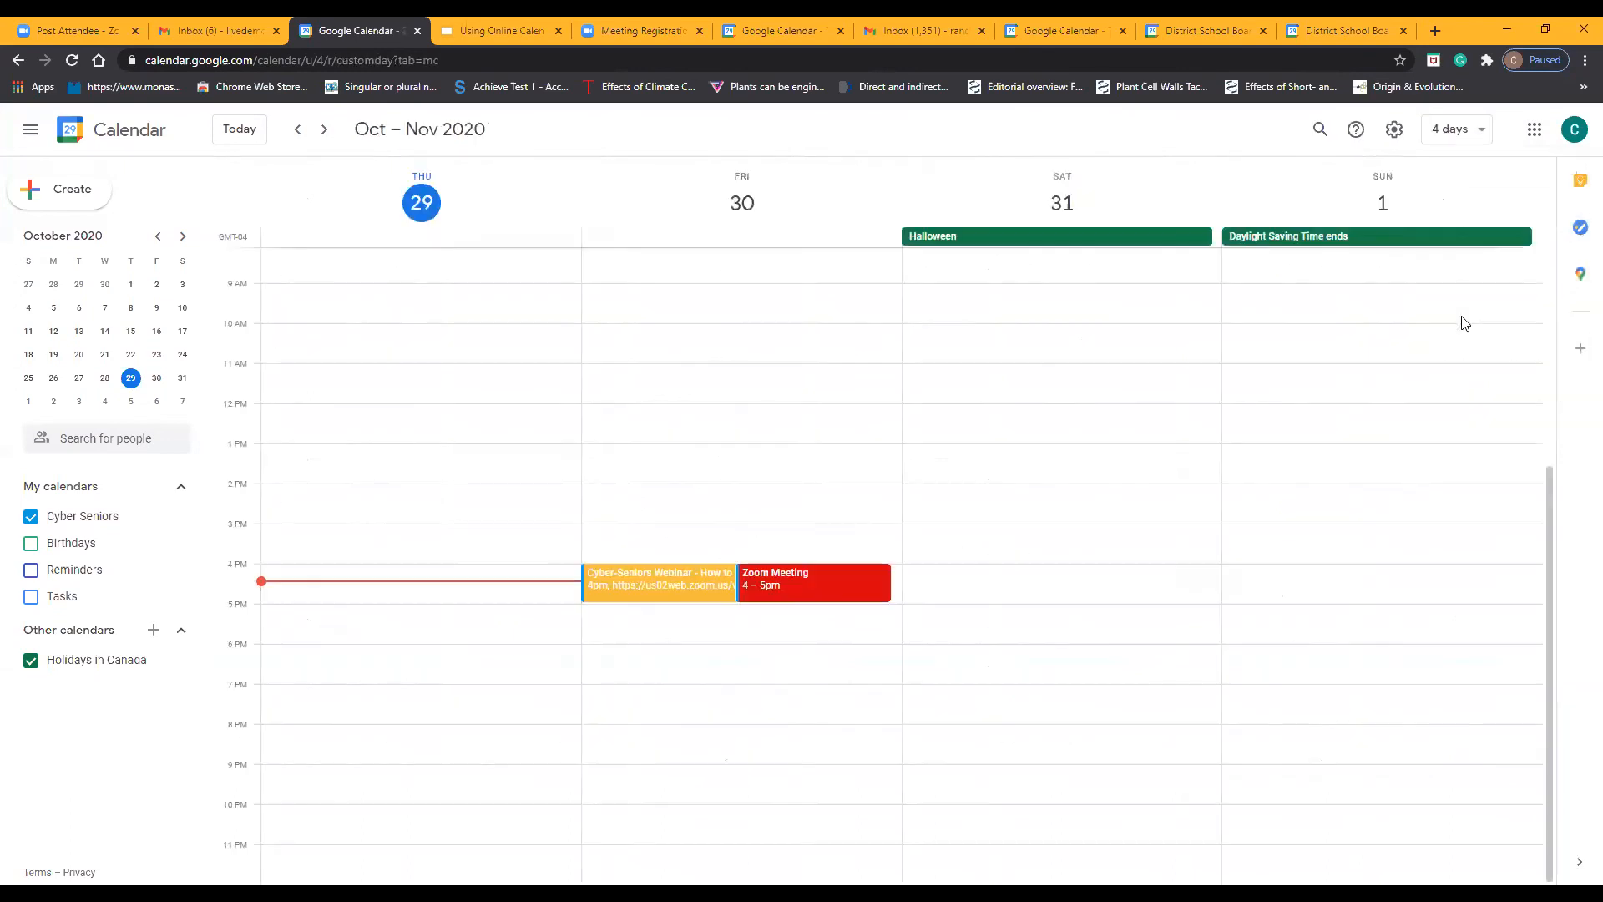
{"action": "left_click", "coordinate": [1454, 128]}
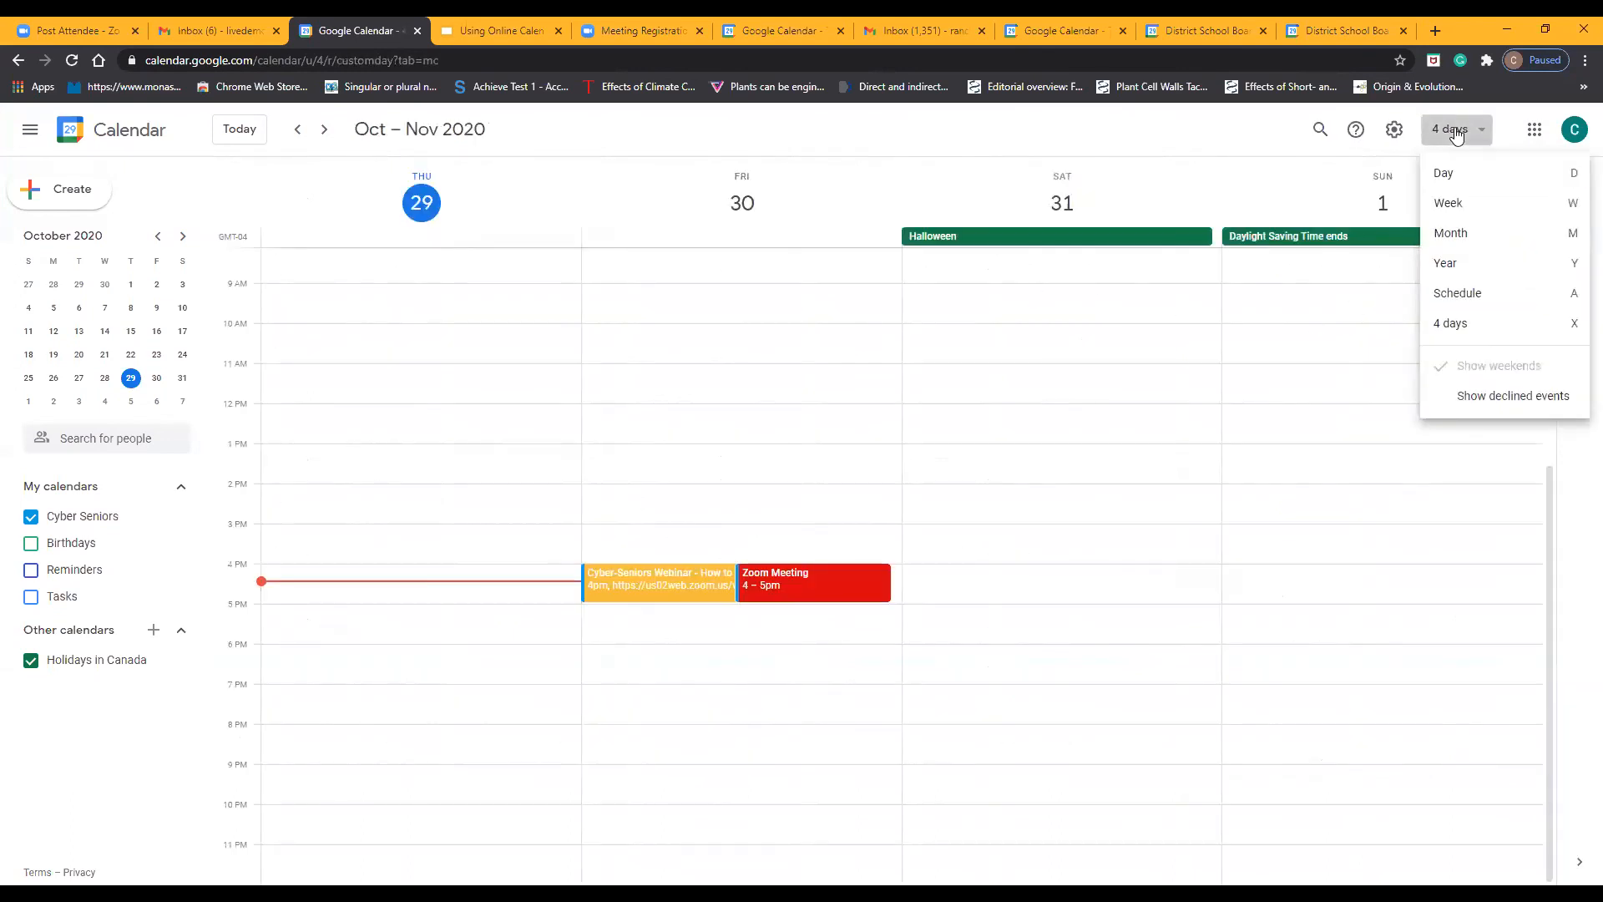
{"action": "left_click", "coordinate": [1484, 186]}
{"action": "left_click", "coordinate": [1462, 129]}
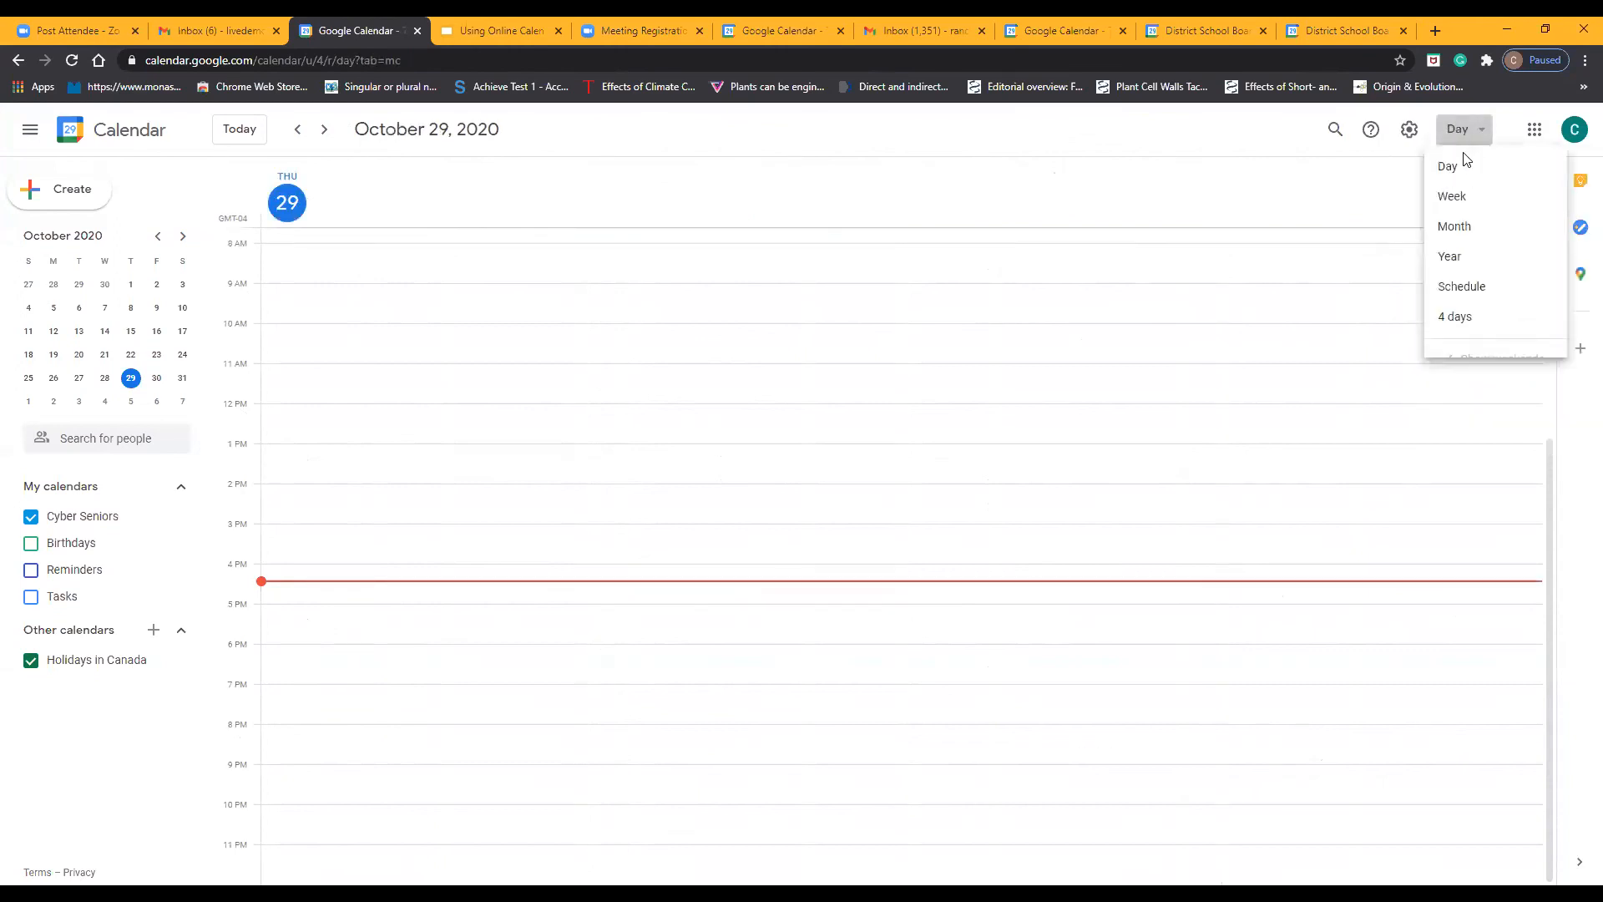
{"action": "left_click", "coordinate": [1475, 202]}
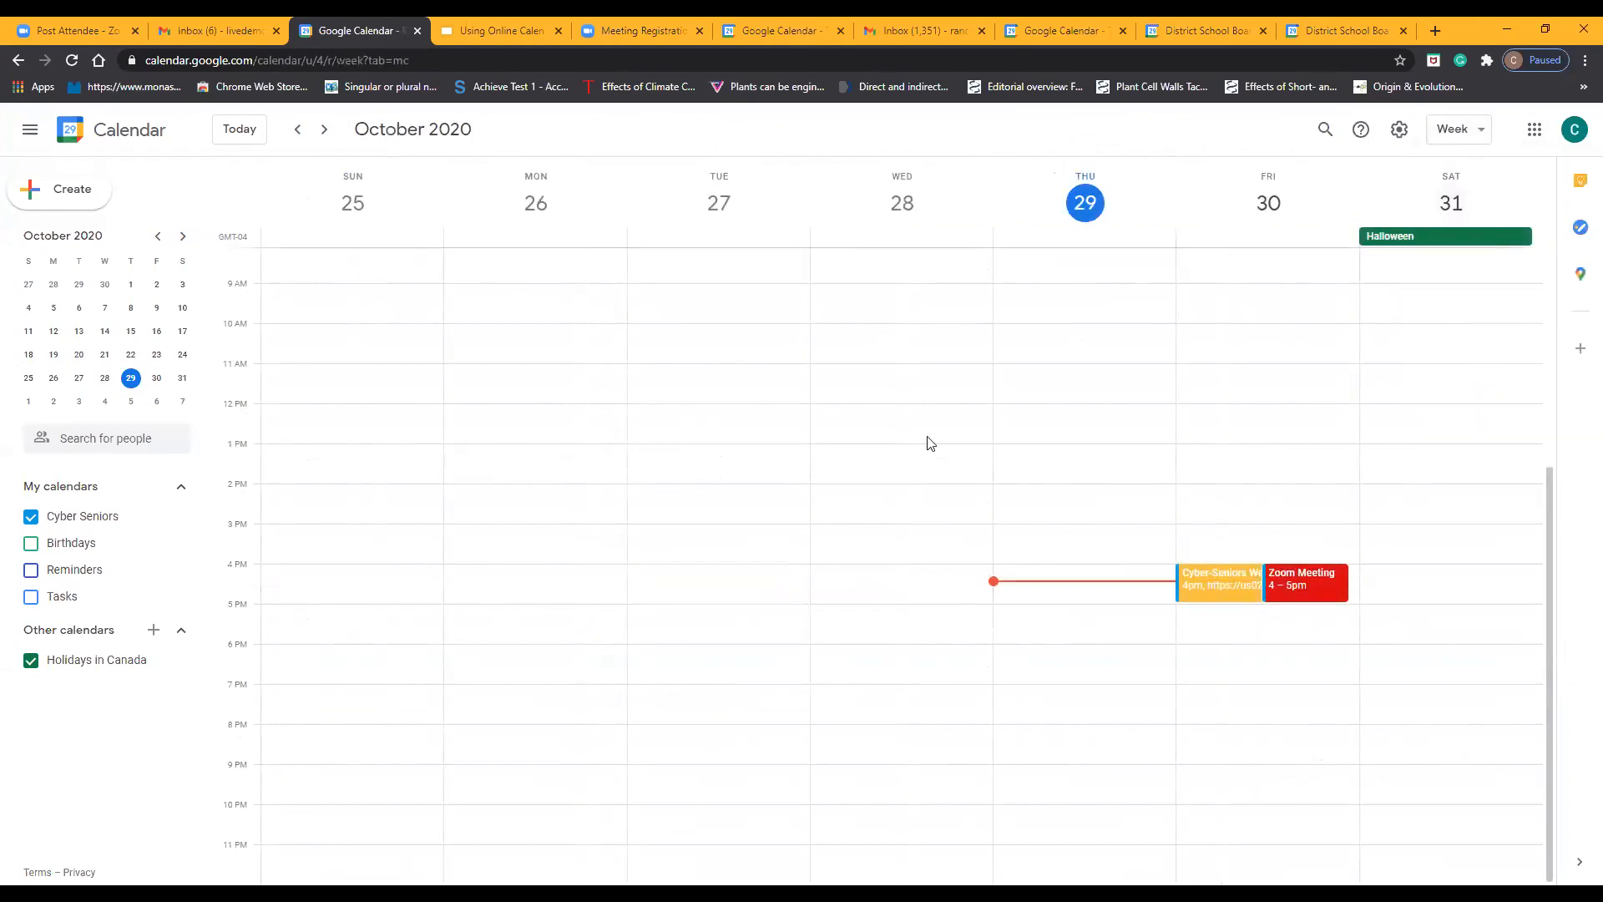